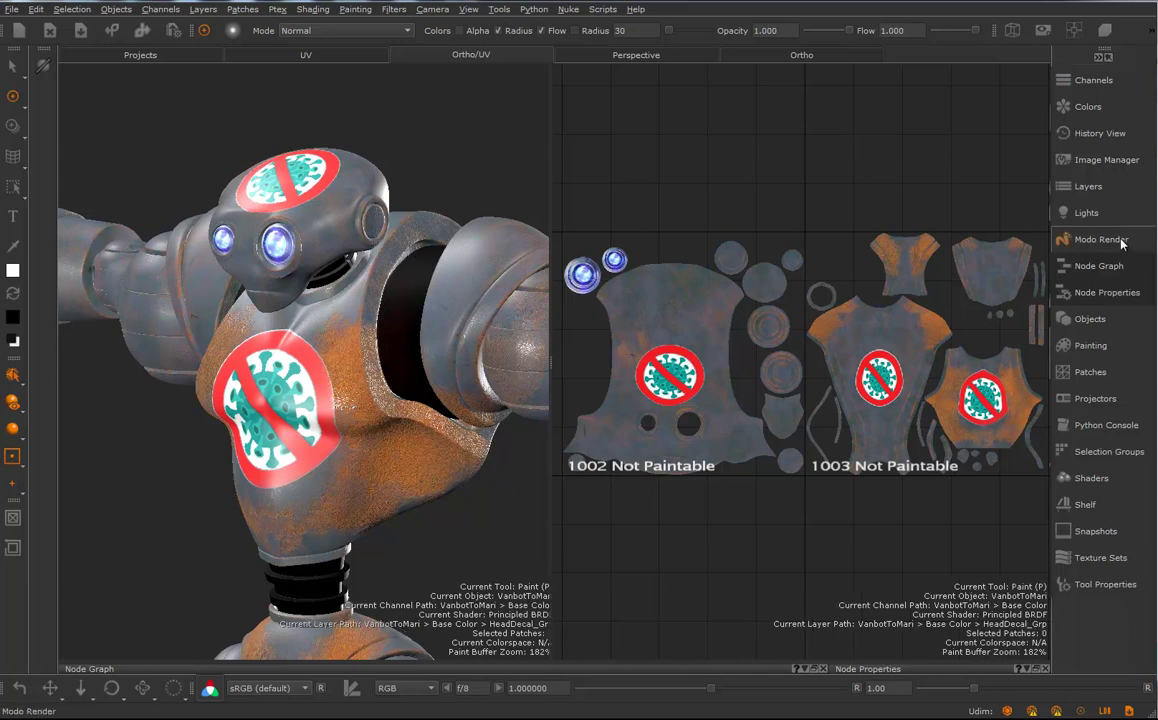
{"action": "left_click", "coordinate": [1088, 186]}
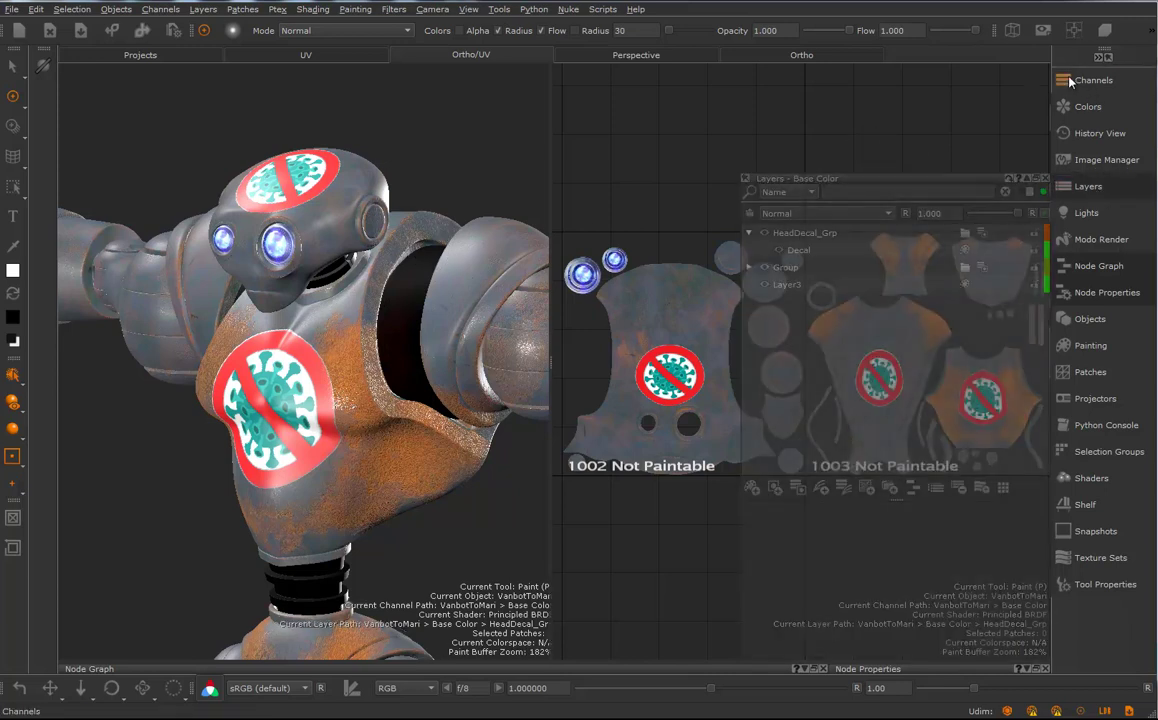
{"action": "left_click", "coordinate": [1055, 79]}
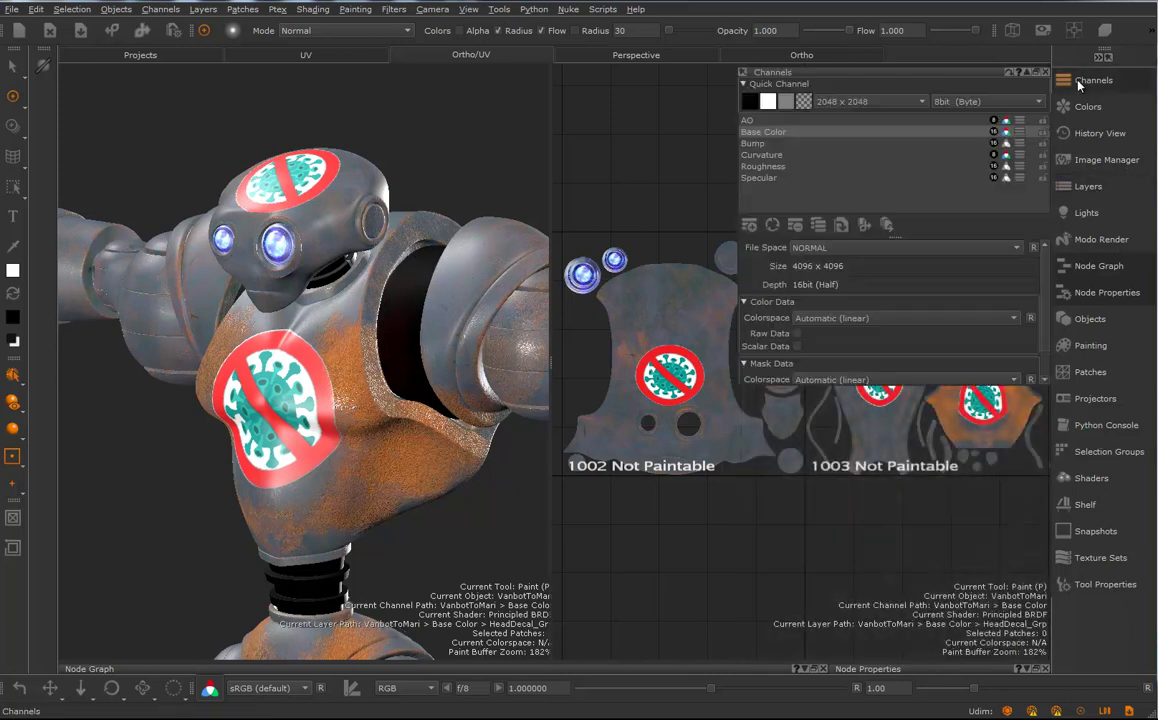
{"action": "left_click", "coordinate": [1086, 187]}
{"action": "right_click", "coordinate": [803, 236]}
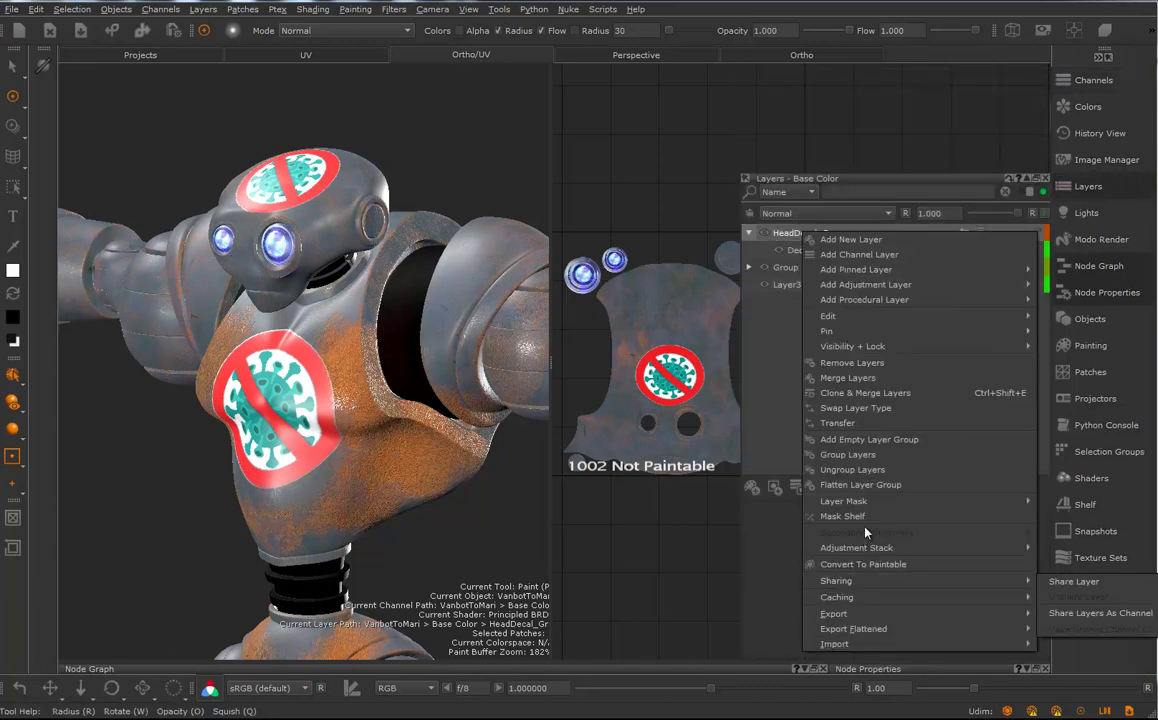
{"action": "mouse_move", "coordinate": [846, 631]}
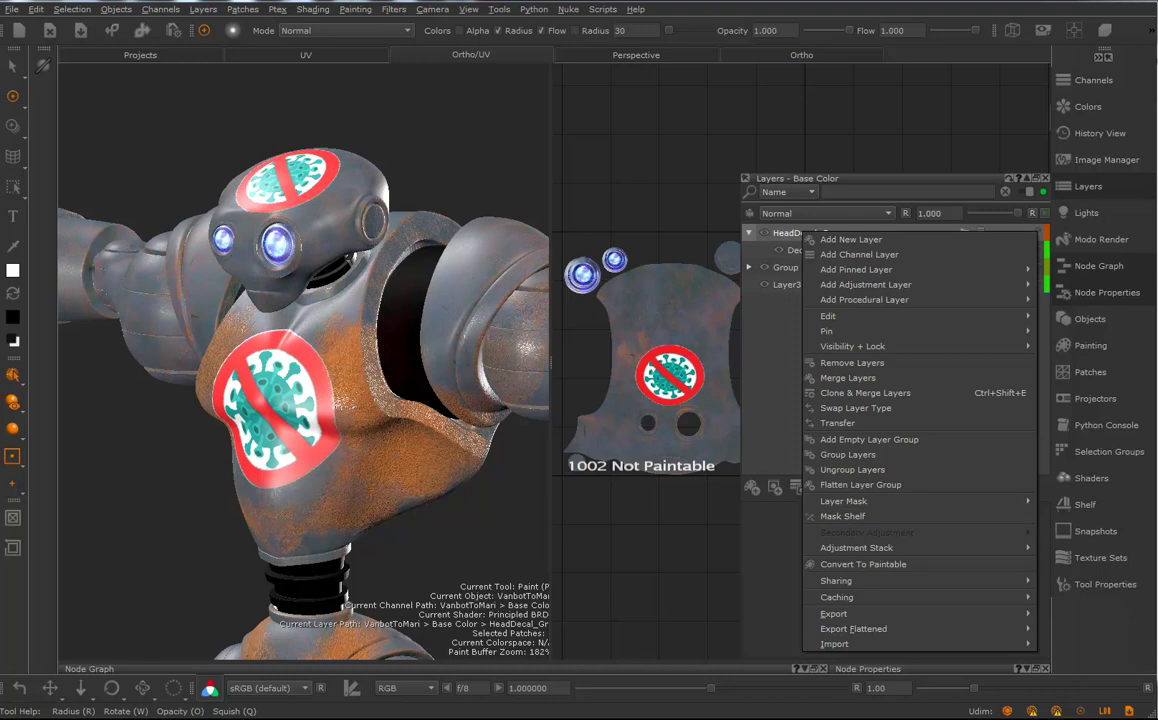
Open the custom channel selection export for the flattened Base Color channel
{"action": "left_click", "coordinate": [1094, 80]}
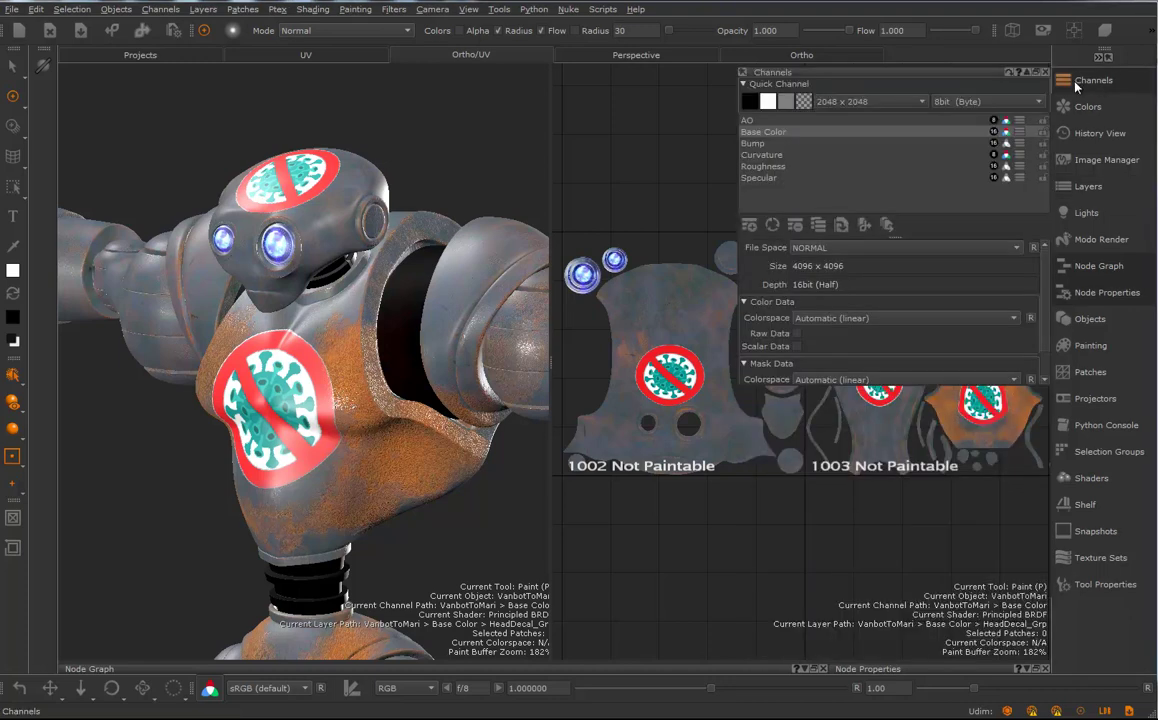
{"action": "left_click", "coordinate": [770, 133]}
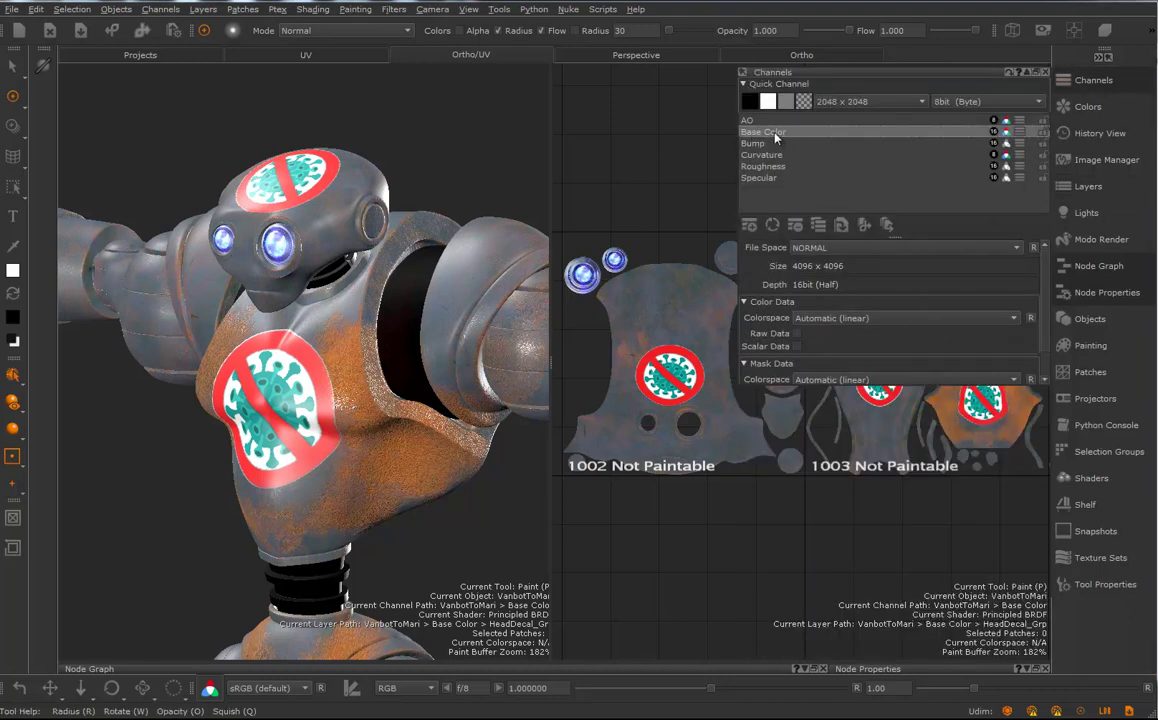
{"action": "right_click", "coordinate": [776, 137]}
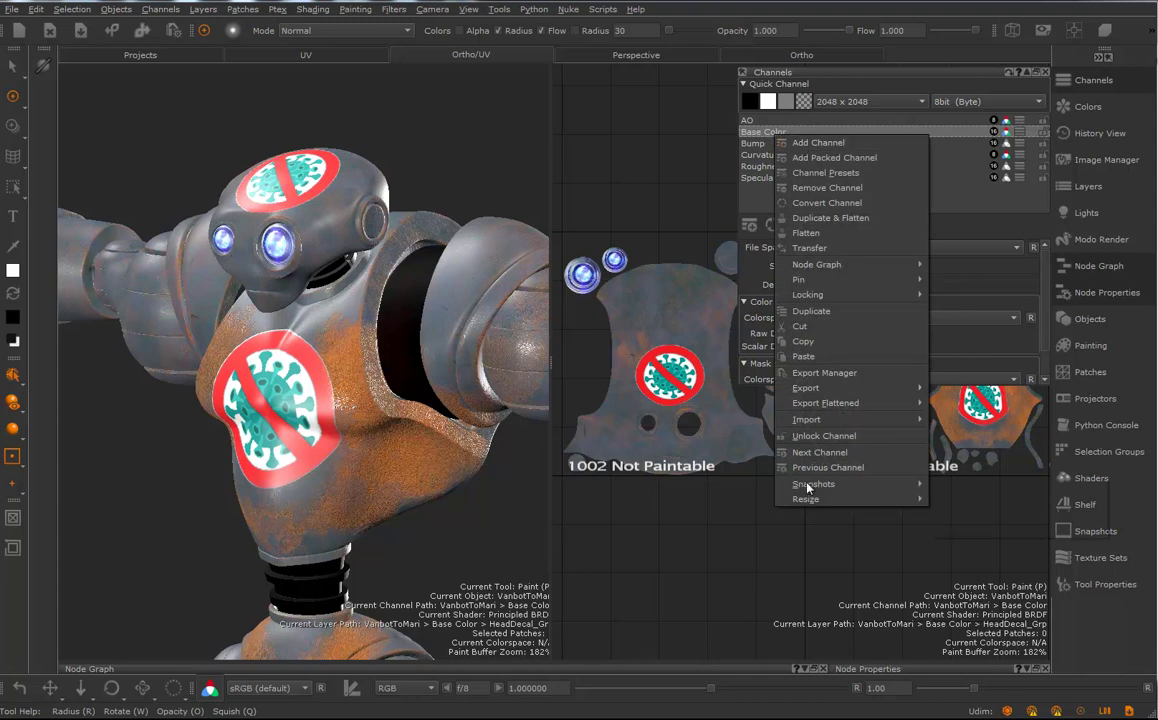
{"action": "mouse_move", "coordinate": [810, 388]}
{"action": "mouse_move", "coordinate": [893, 410]}
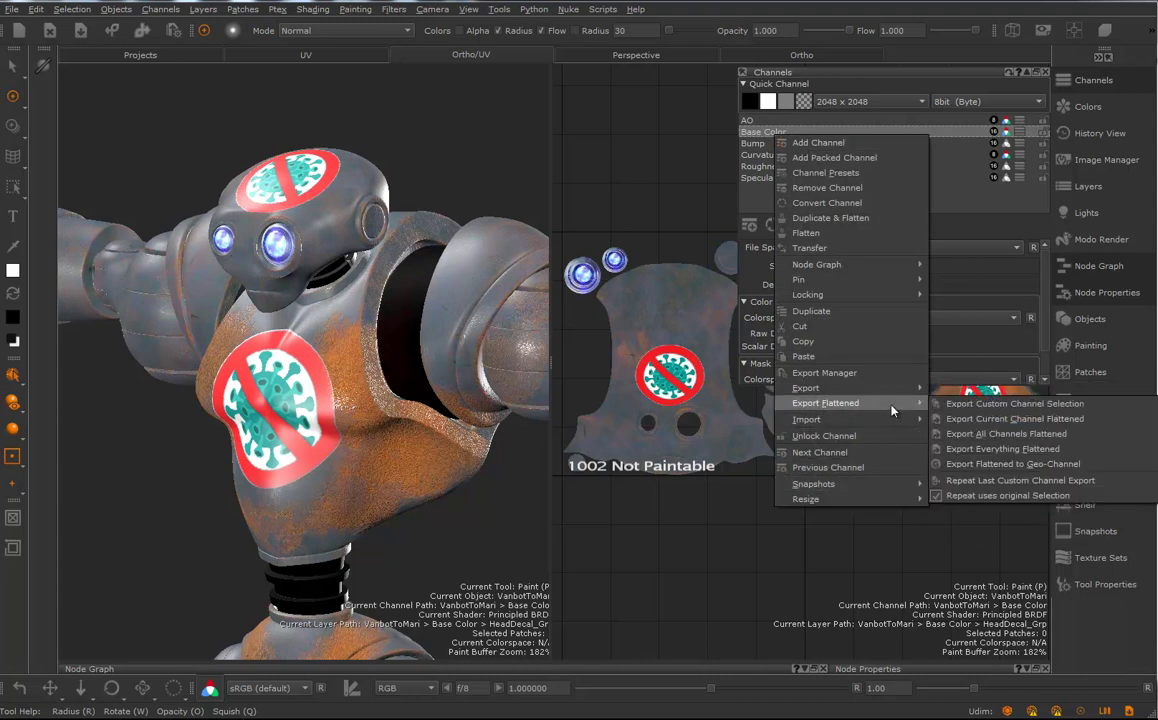
{"action": "left_click", "coordinate": [996, 405]}
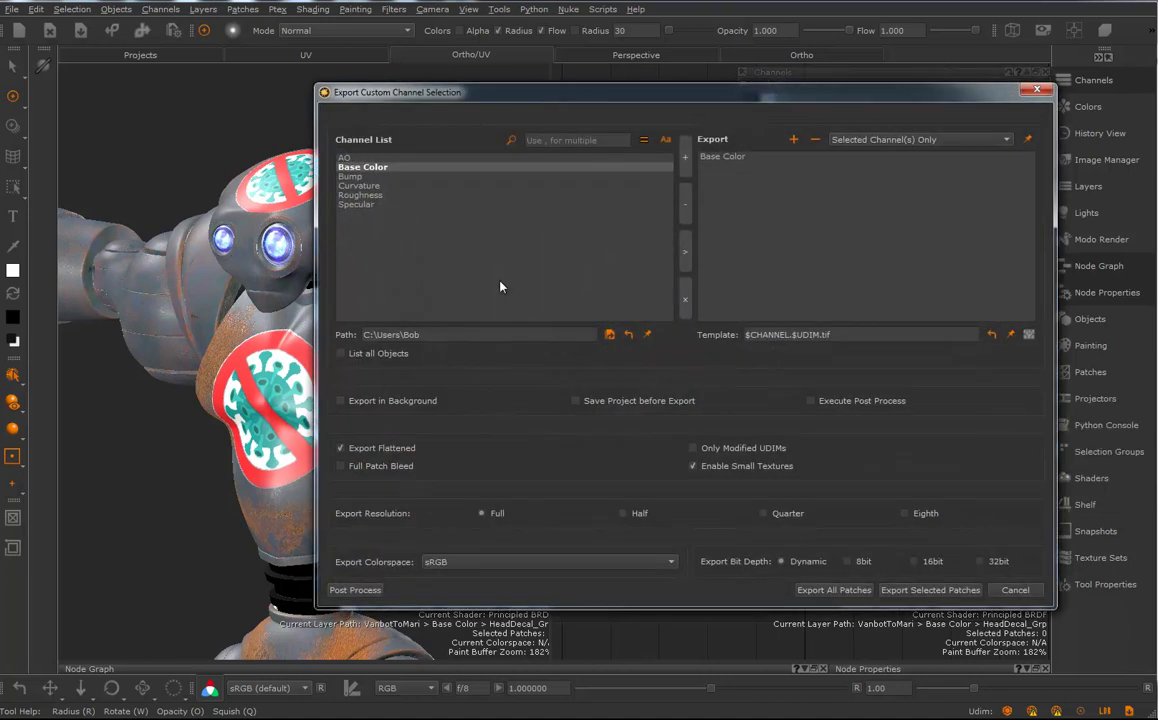
Add the Bump and Specular channels to the export list alongside Base Color
{"action": "left_click", "coordinate": [351, 177], "text": "ctrl"}
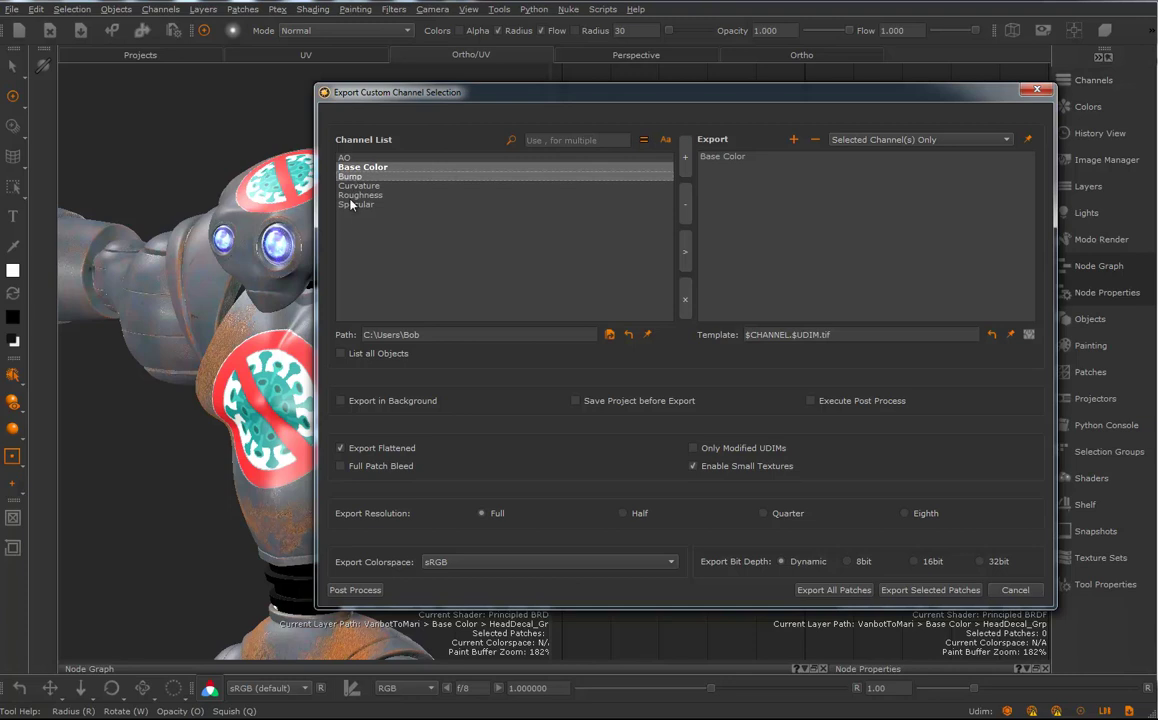
{"action": "left_click", "coordinate": [354, 206], "text": "ctrl"}
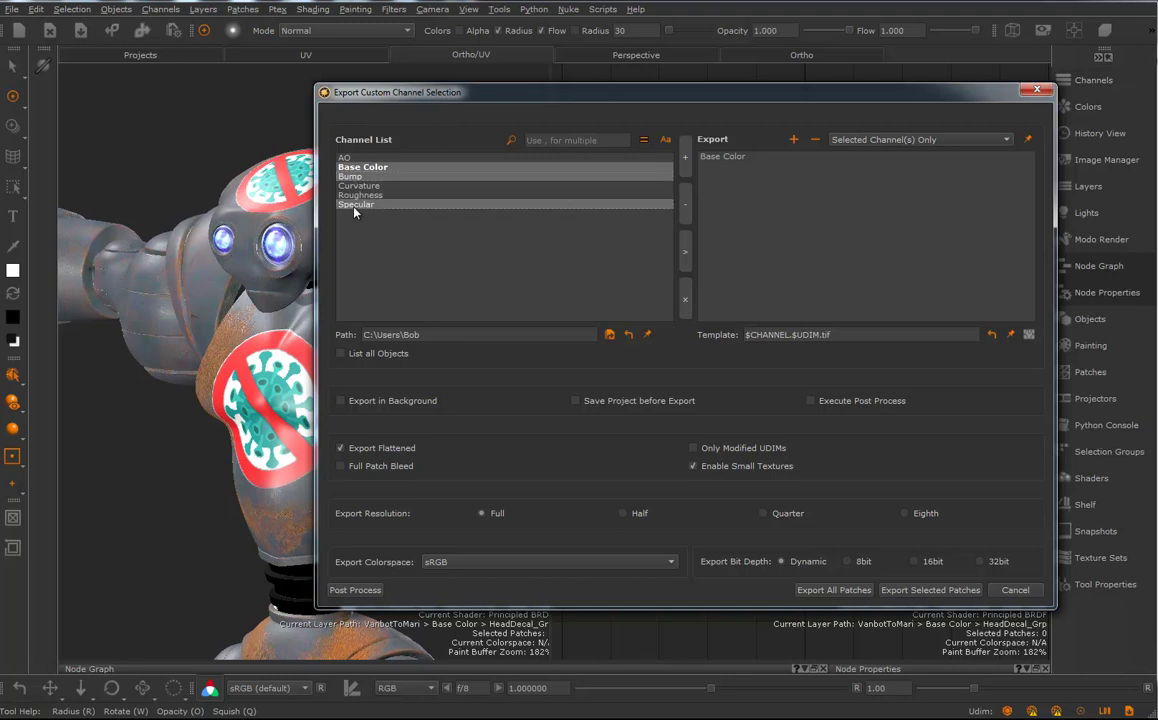
{"action": "left_click", "coordinate": [685, 160]}
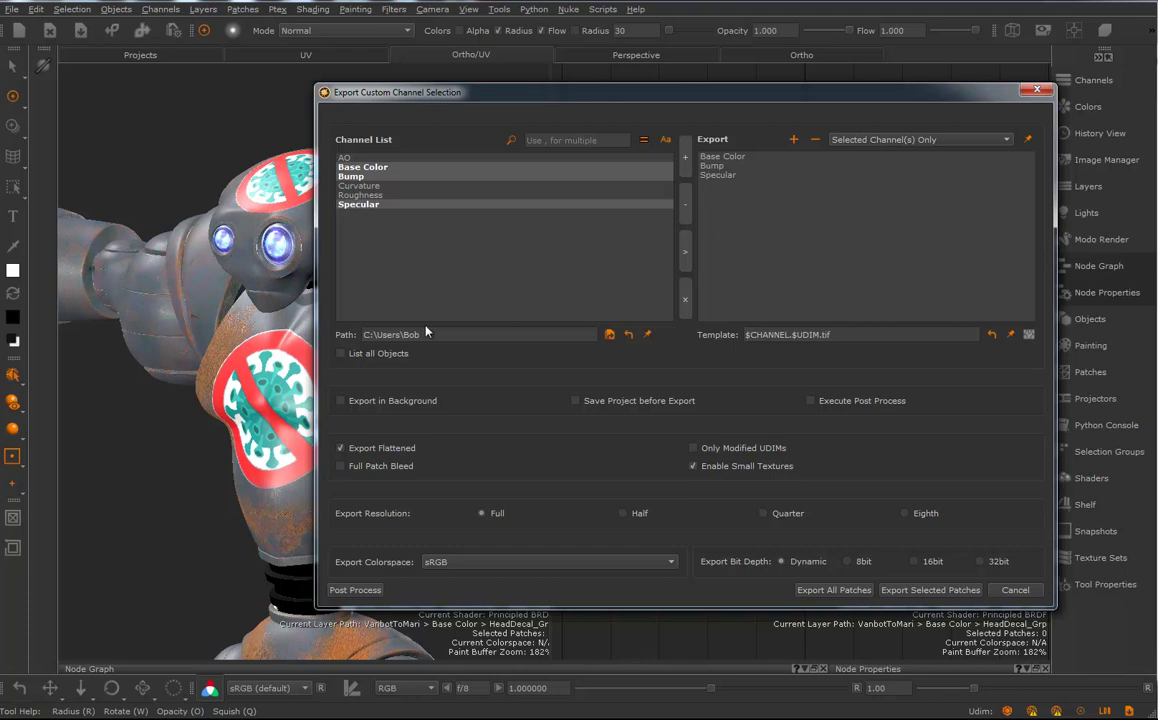
Set the export path to the sourceimages folder in G:\Maya_Projects\Vanbot_Project
{"action": "left_click", "coordinate": [609, 334]}
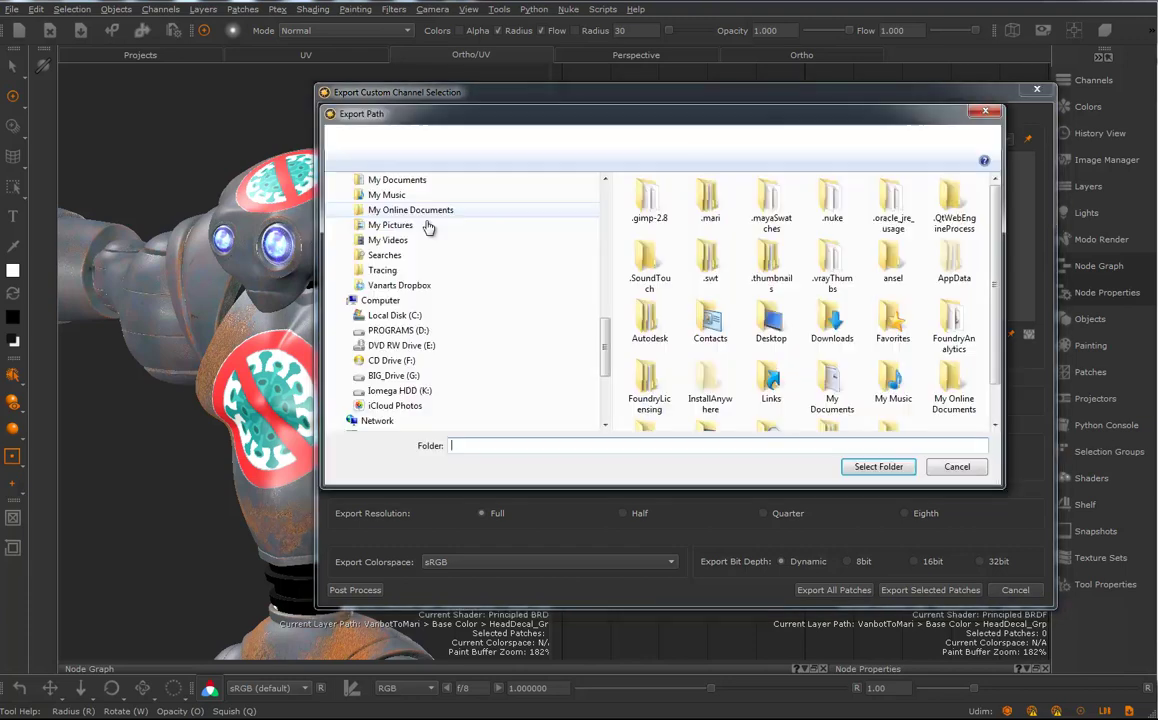
{"action": "left_click_drag", "start_coordinate": [605, 200], "coordinate": [528, 390]}
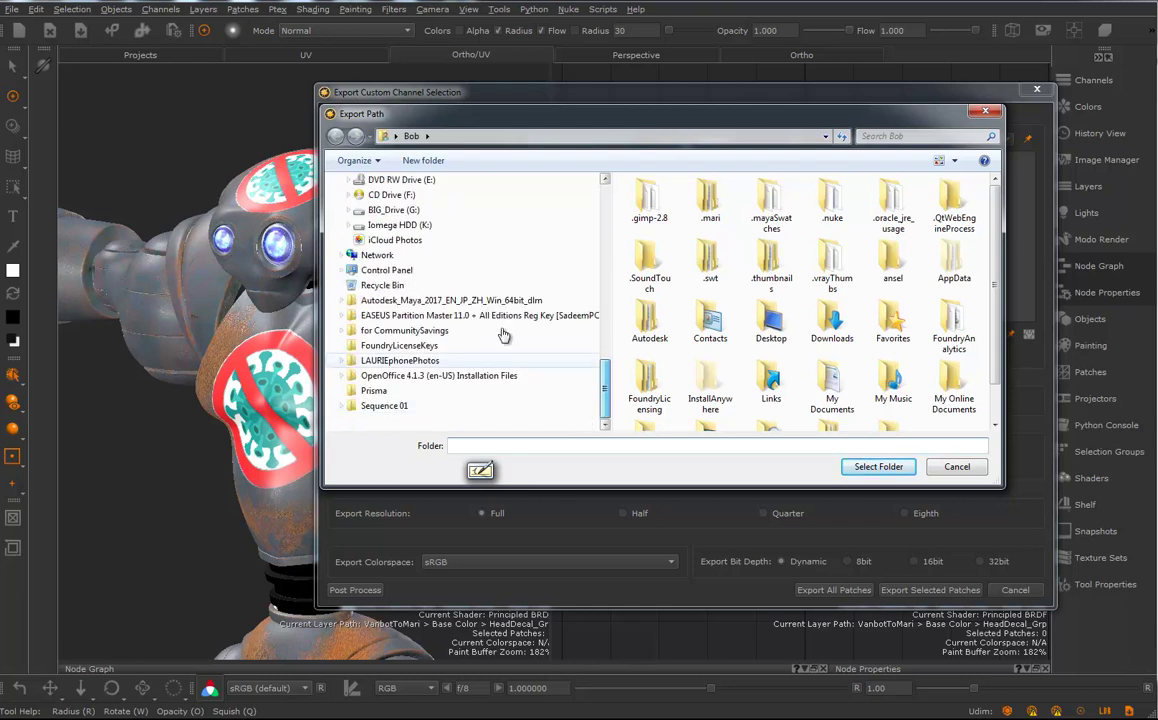
{"action": "left_click", "coordinate": [350, 210]}
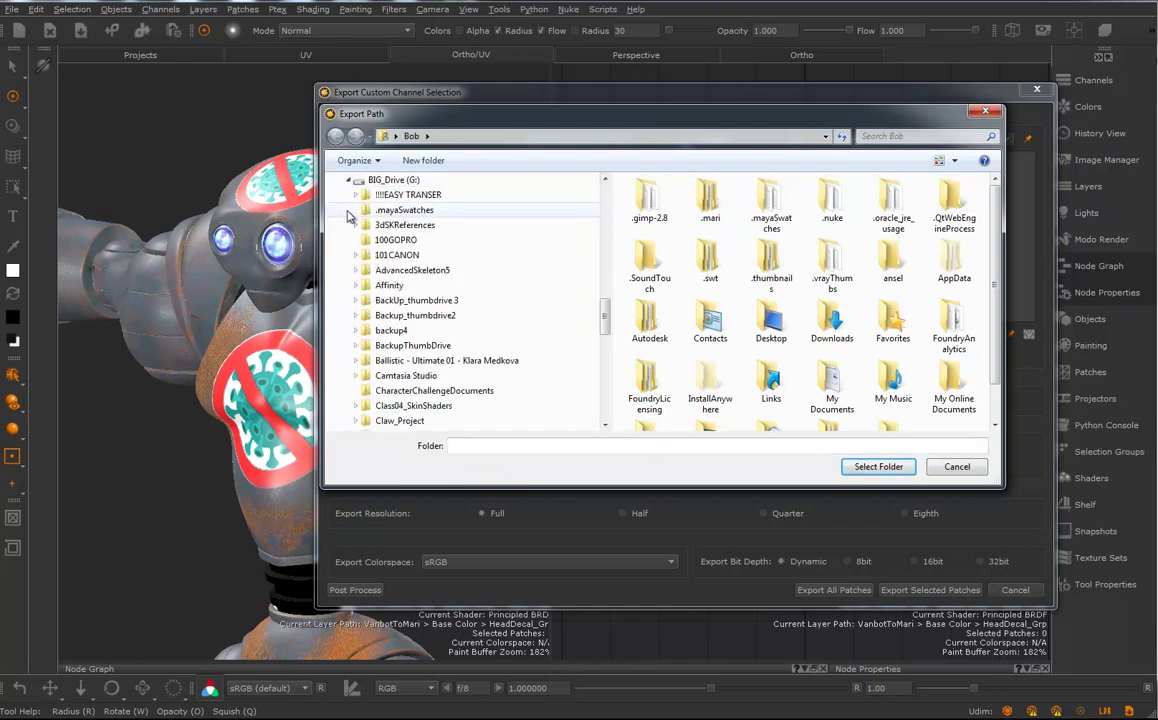
{"action": "left_click", "coordinate": [428, 359]}
{"action": "scroll", "coordinate": [410, 360], "scroll_direction": "down", "scroll_amount": 5}
{"action": "left_click", "coordinate": [395, 331]}
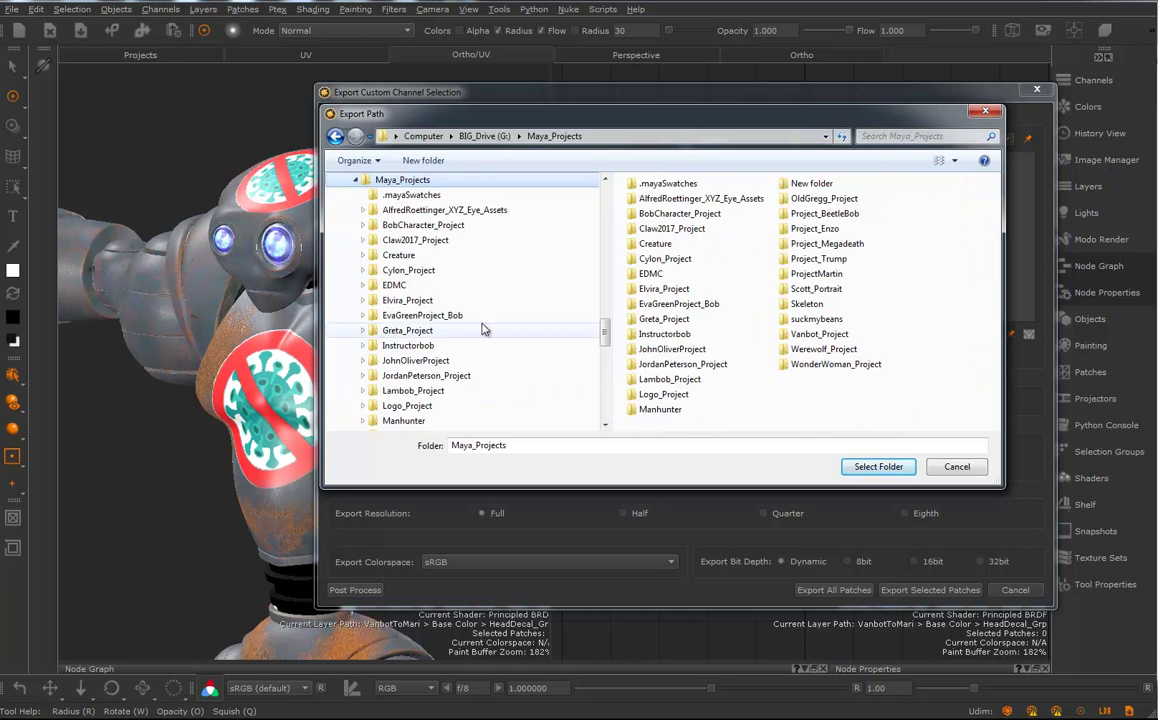
{"action": "double_click", "coordinate": [819, 334]}
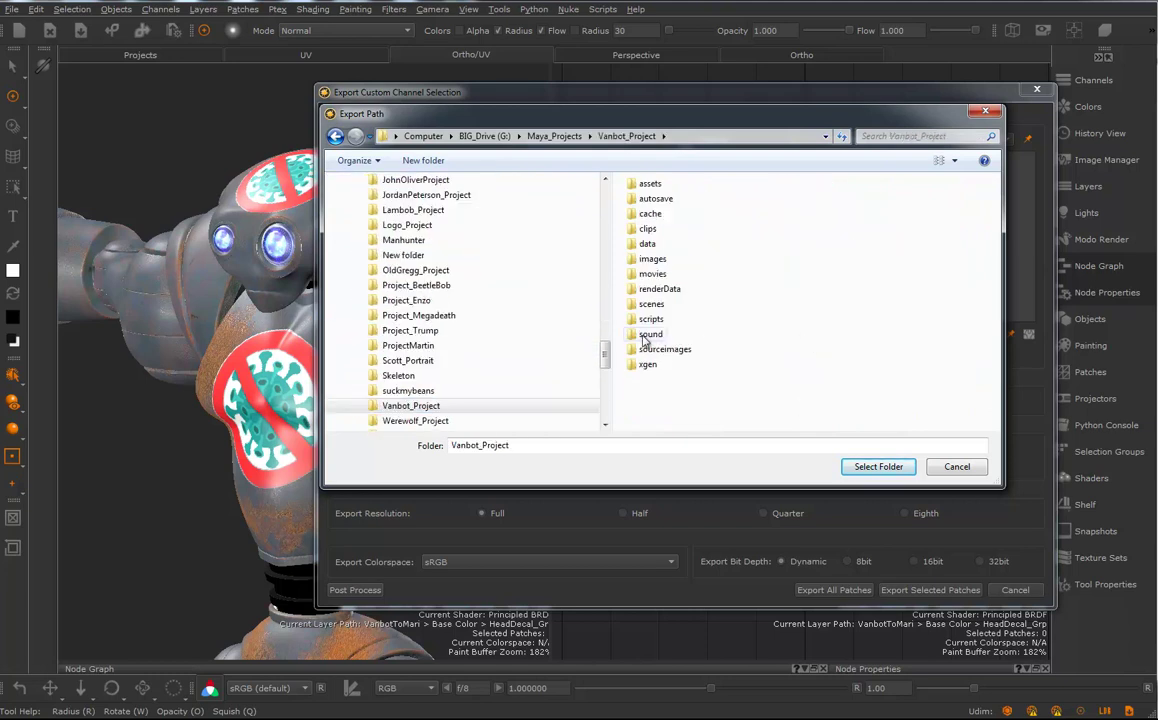
{"action": "double_click", "coordinate": [649, 352]}
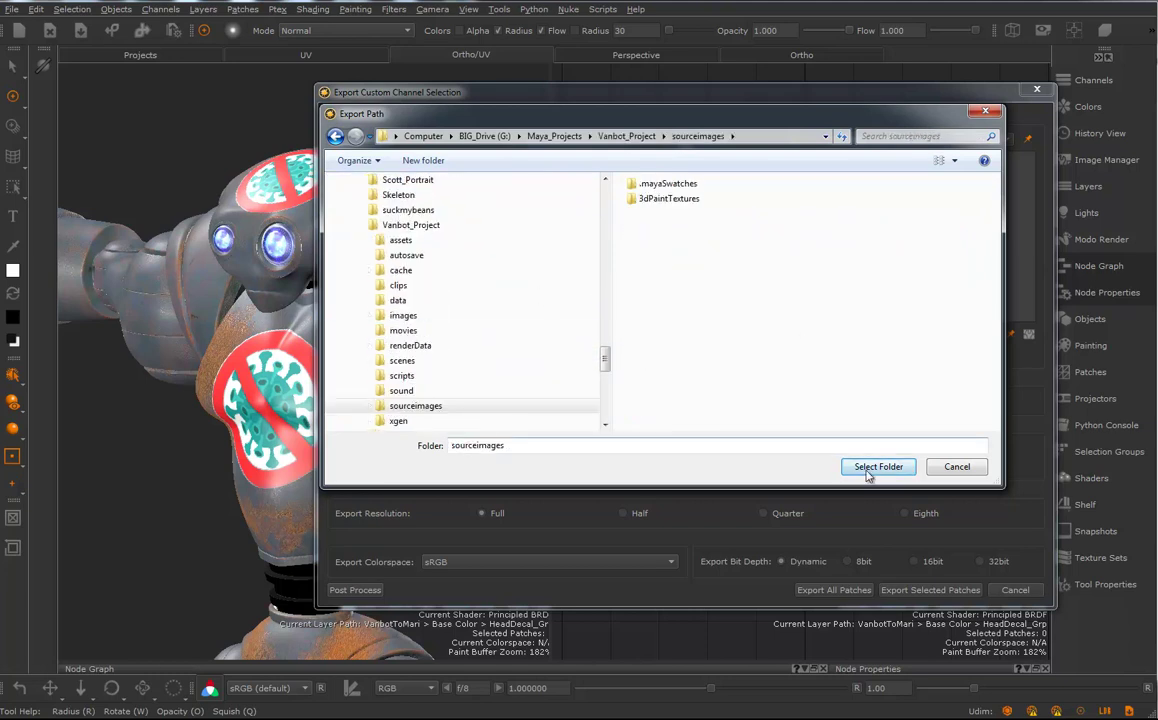
{"action": "left_click", "coordinate": [878, 467]}
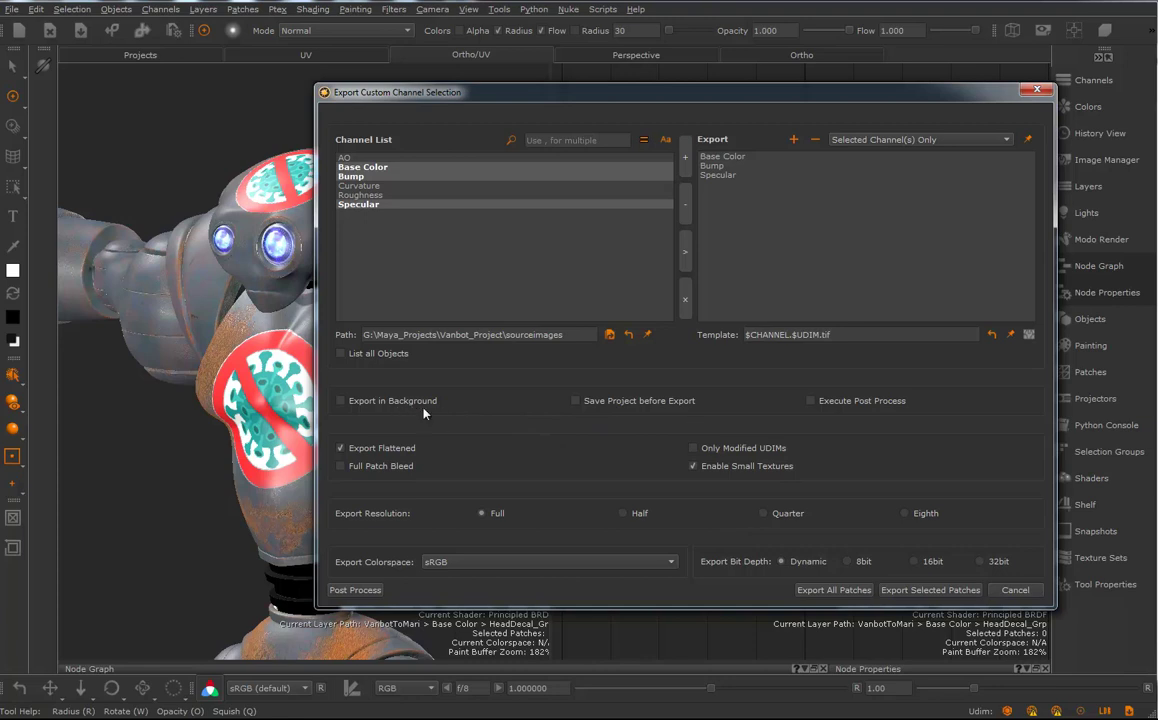
Export all patches of the listed channels and bring up the sourceimages folder in Windows Explorer
{"action": "left_click", "coordinate": [833, 590]}
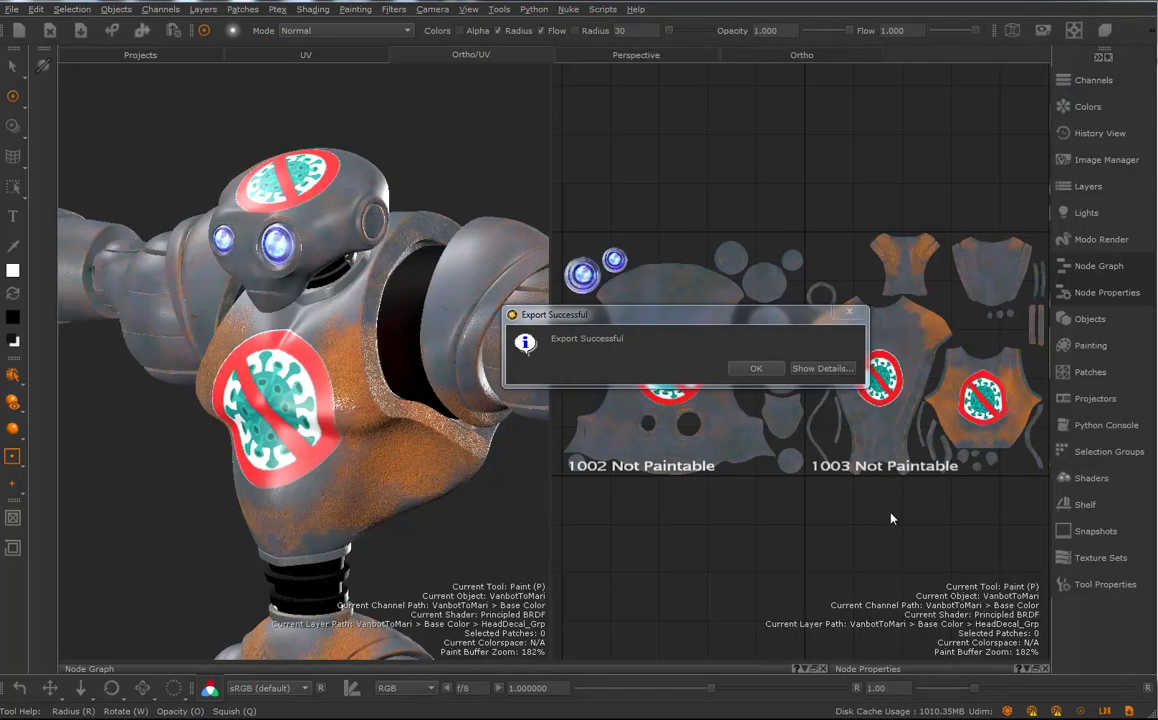
{"action": "left_click", "coordinate": [757, 369]}
{"action": "key", "text": "alt+Tab"}
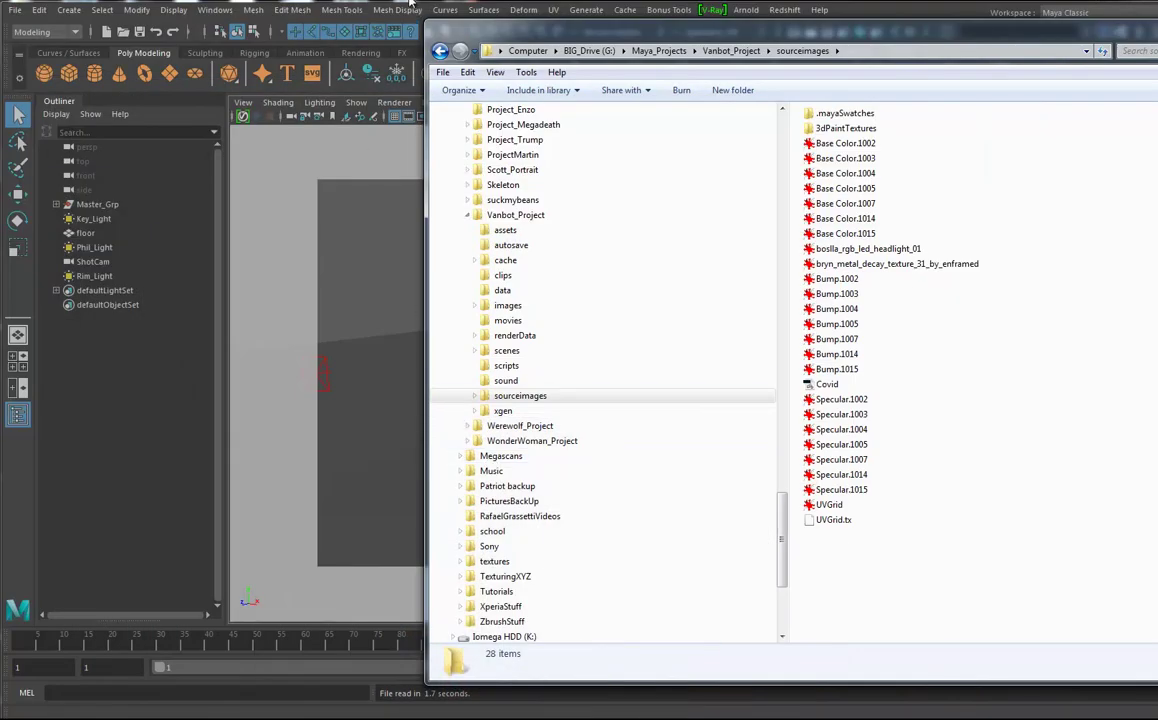
Switch to Maya, frame the robot's upper body and open the material attributes of its chest
{"action": "left_click", "coordinate": [1100, 30]}
{"action": "scroll", "coordinate": [613, 419], "scroll_direction": "up", "scroll_amount": 5}
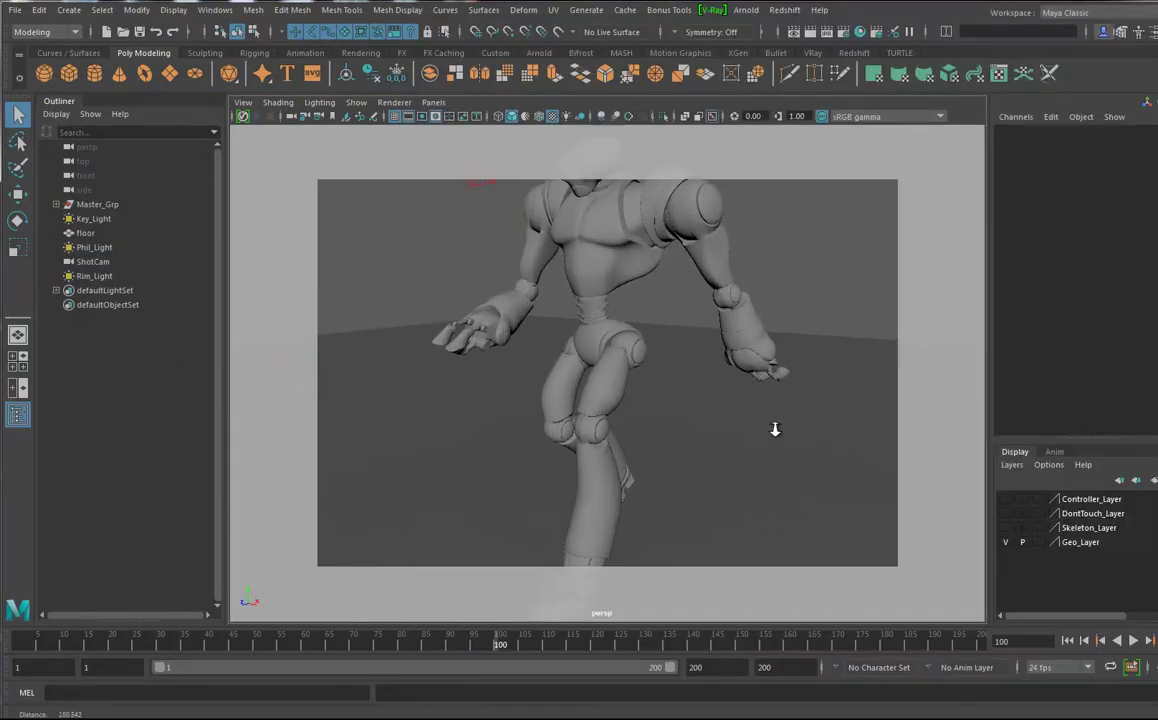
{"action": "middle_click_drag", "start_coordinate": [644, 301], "coordinate": [640, 473], "text": "alt"}
{"action": "right_click_drag", "start_coordinate": [641, 473], "coordinate": [716, 486], "text": "alt"}
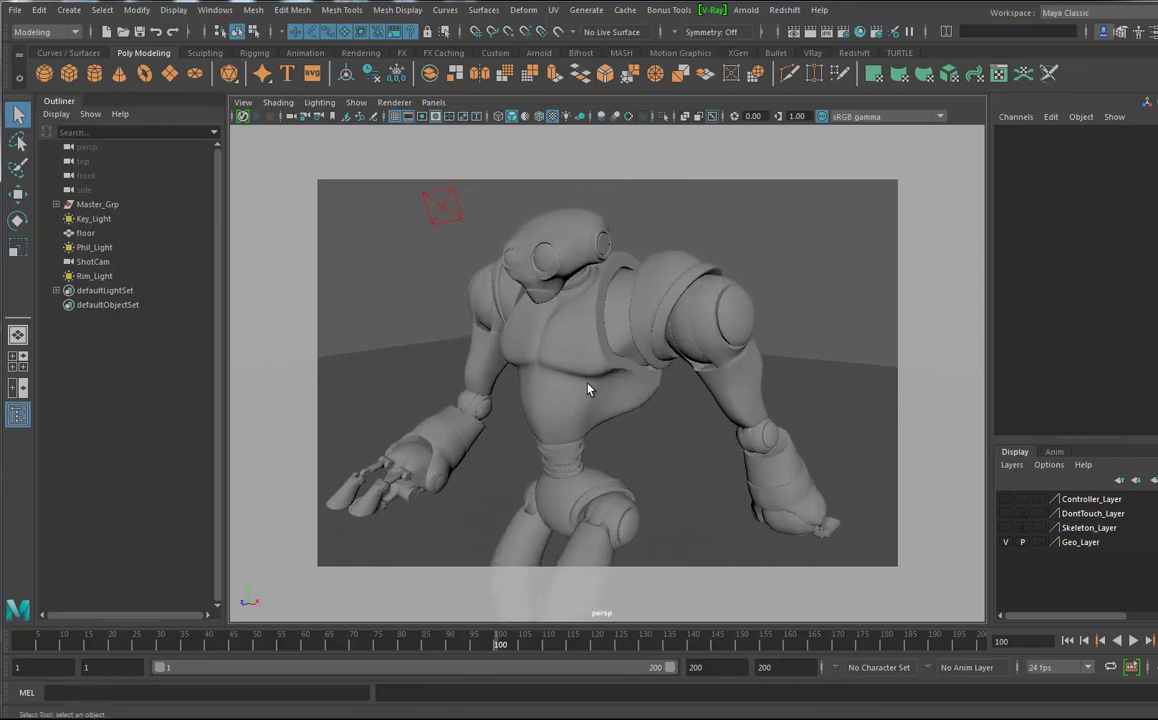
{"action": "middle_click_drag", "start_coordinate": [585, 388], "coordinate": [628, 367], "text": "alt"}
{"action": "left_click", "coordinate": [590, 305]}
{"action": "right_click", "coordinate": [597, 306]}
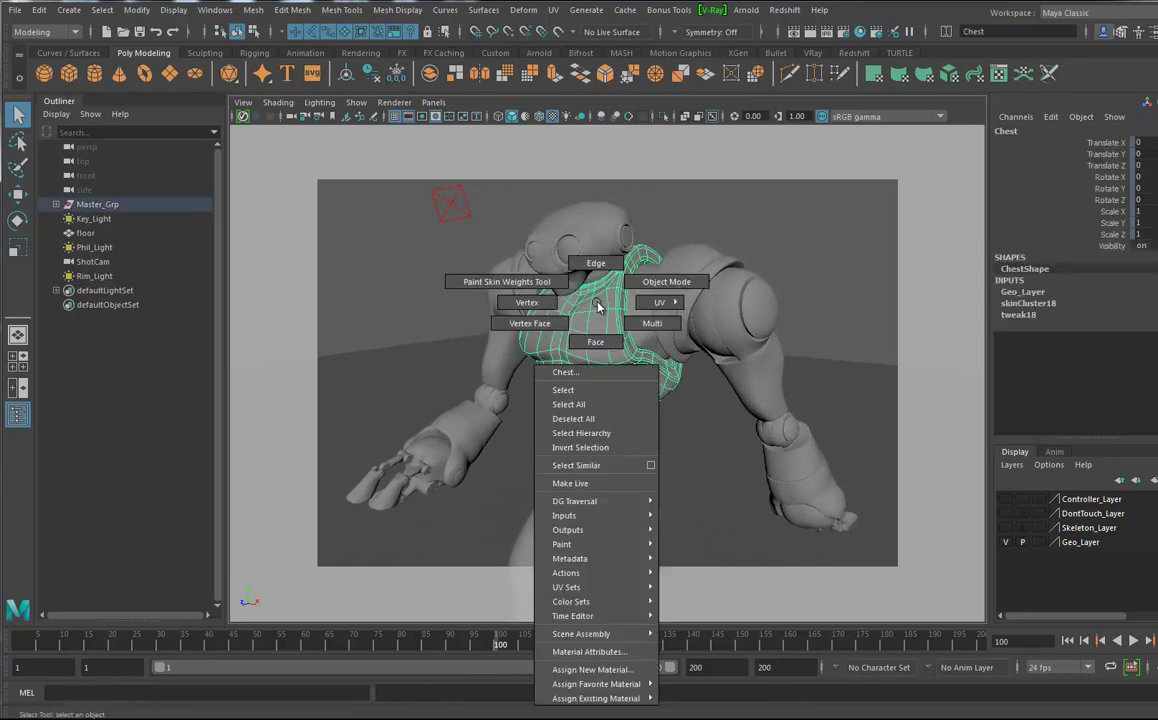
{"action": "left_click", "coordinate": [580, 651]}
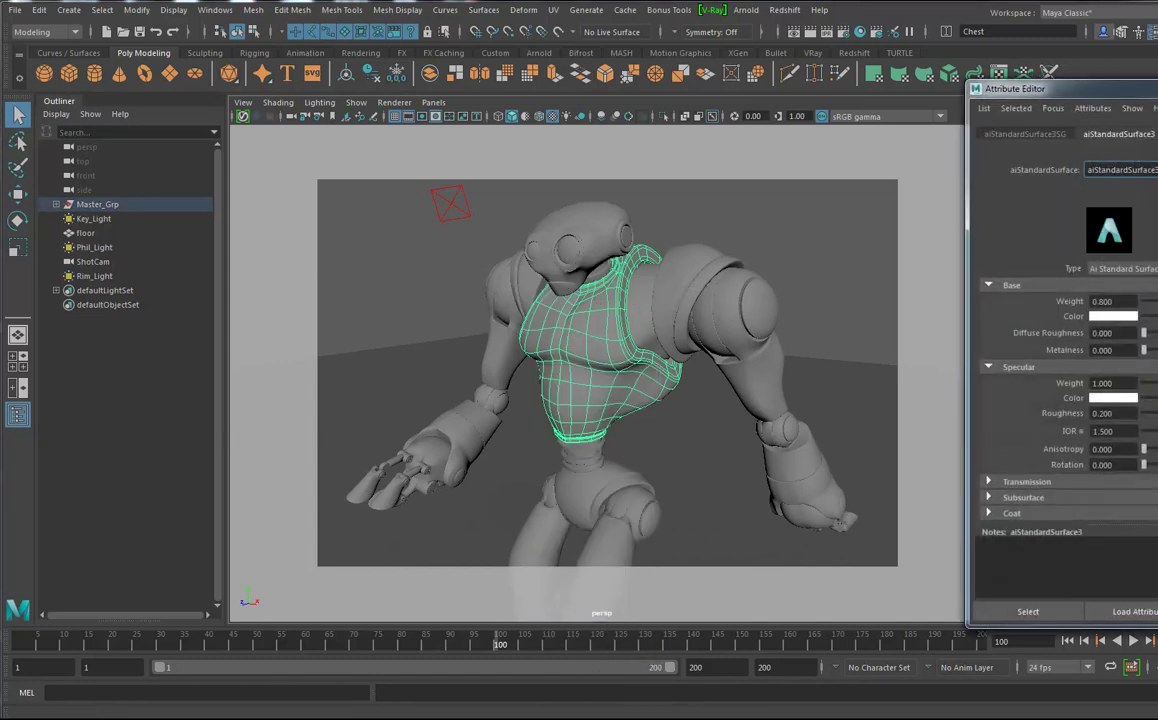
{"action": "left_click_drag", "start_coordinate": [1022, 88], "coordinate": [944, 121]}
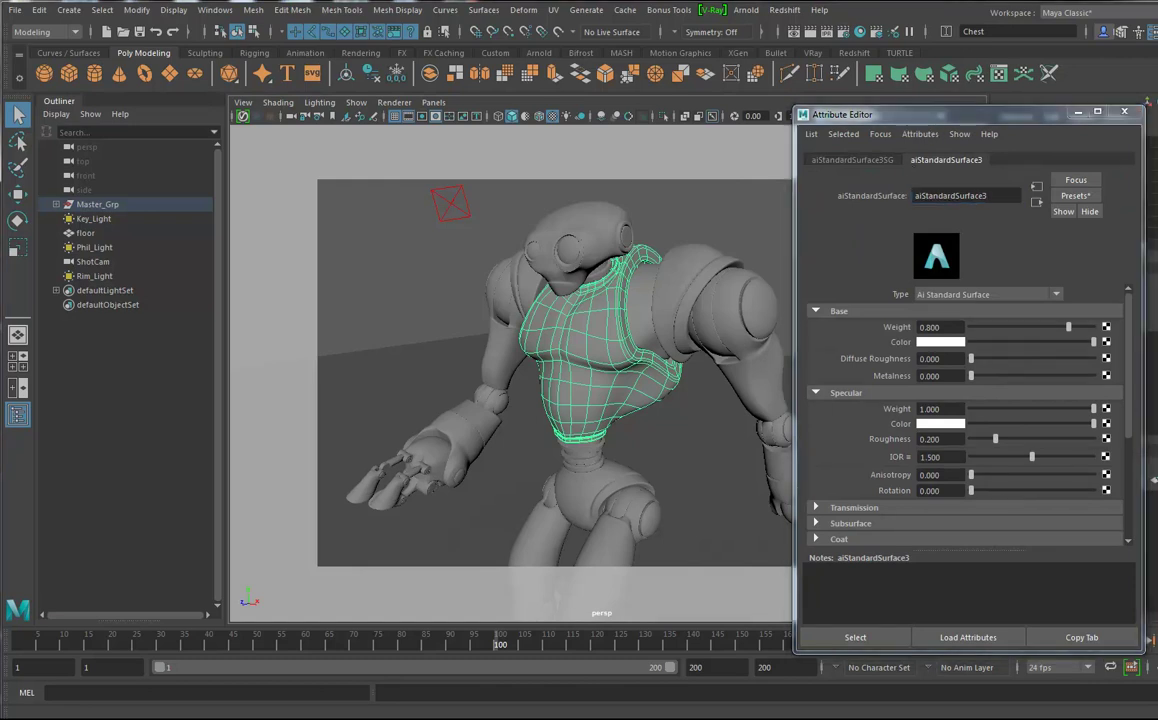
{"action": "left_click_drag", "start_coordinate": [1154, 480], "coordinate": [1156, 480]}
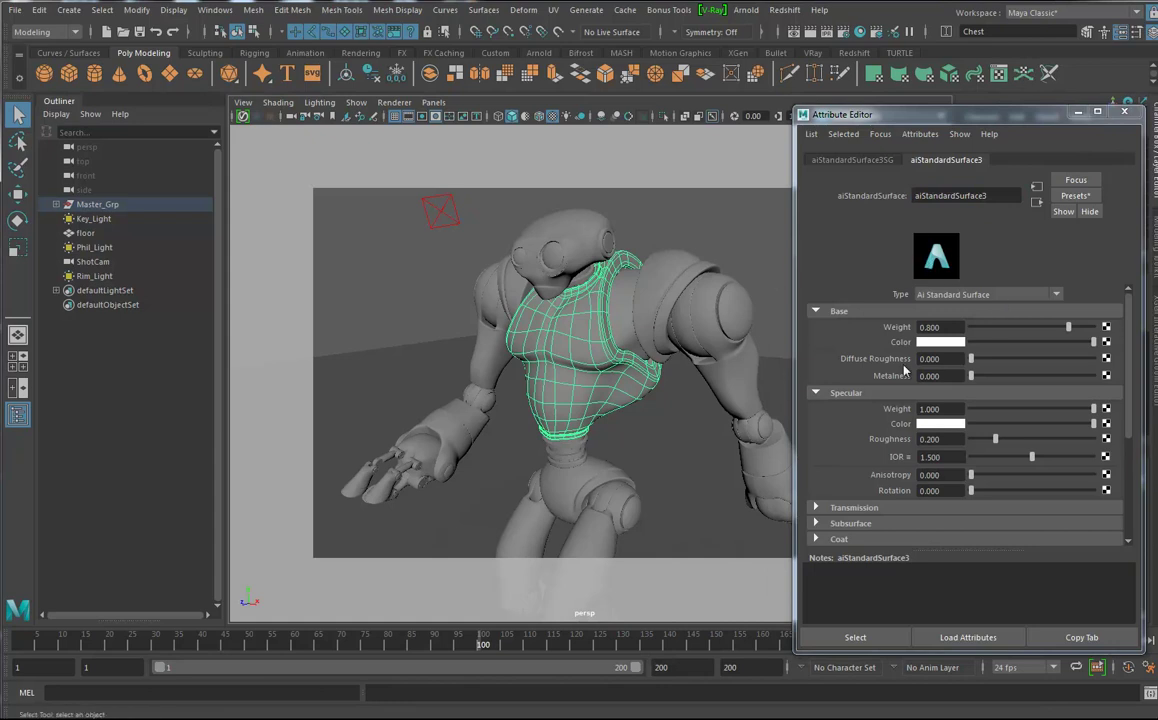
Start an Arnold render of the robot and place the render window beside the material attributes
{"action": "left_click", "coordinate": [748, 12]}
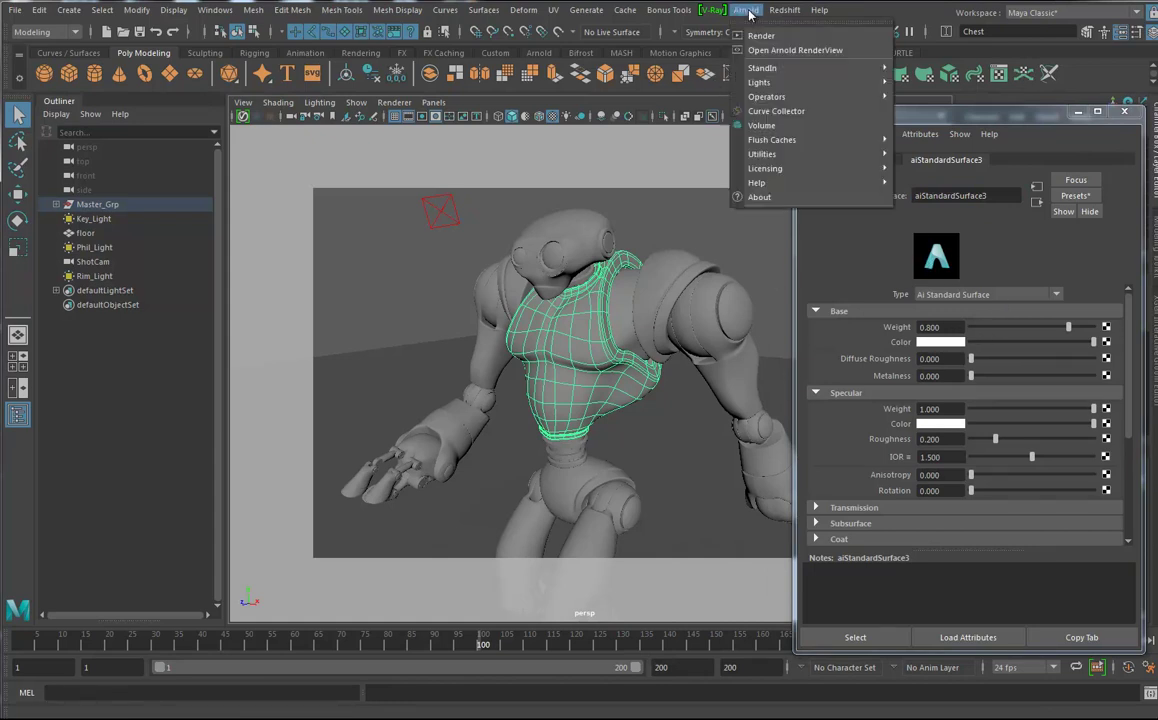
{"action": "left_click", "coordinate": [752, 36]}
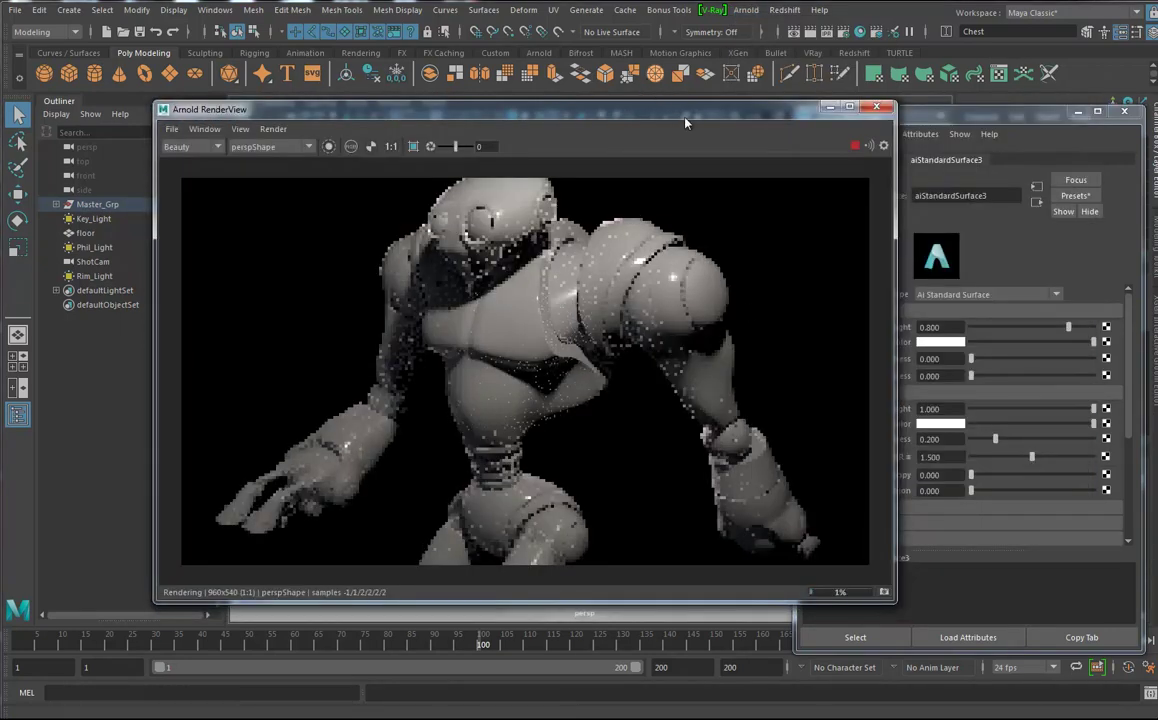
{"action": "left_click_drag", "start_coordinate": [641, 116], "coordinate": [538, 131]}
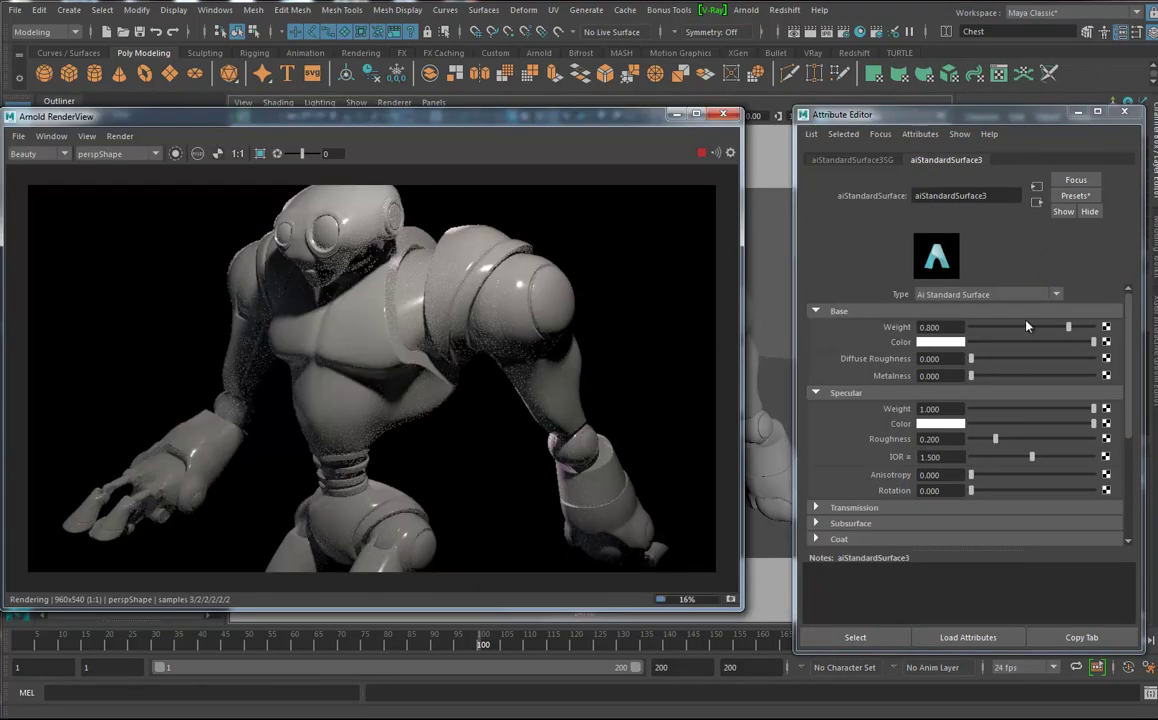
Set the specular color of the chest's aiStandardSurface3 material to magenta
{"action": "left_click", "coordinate": [818, 313]}
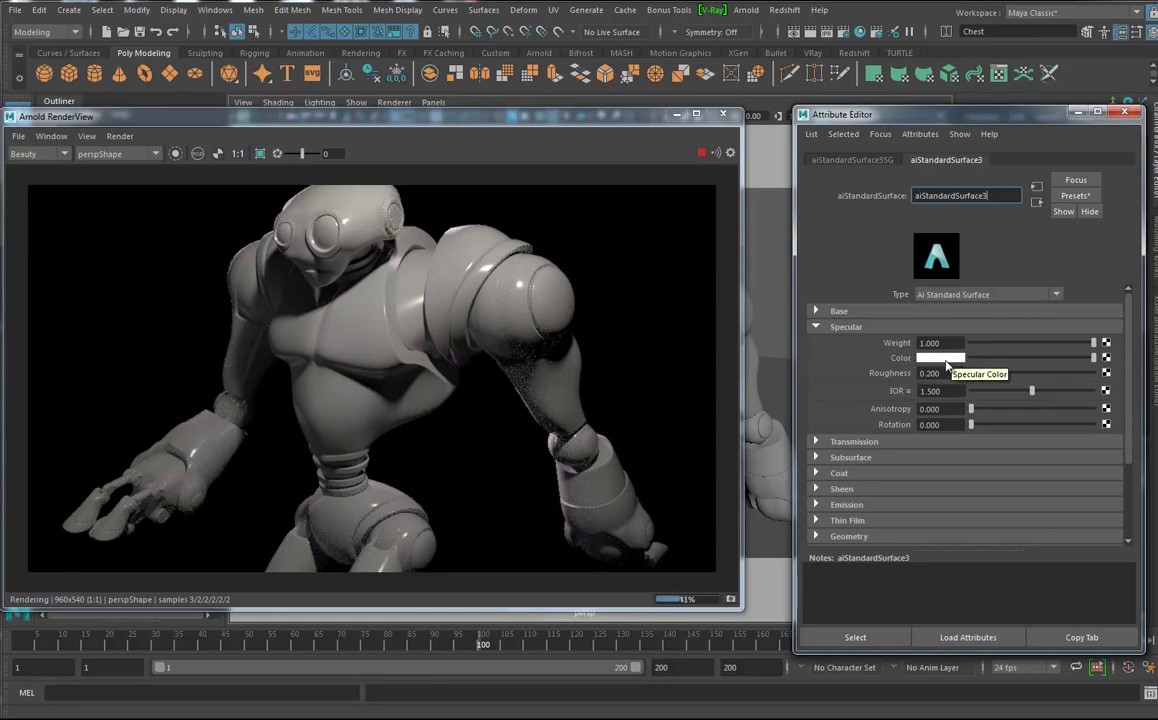
{"action": "left_click", "coordinate": [940, 358]}
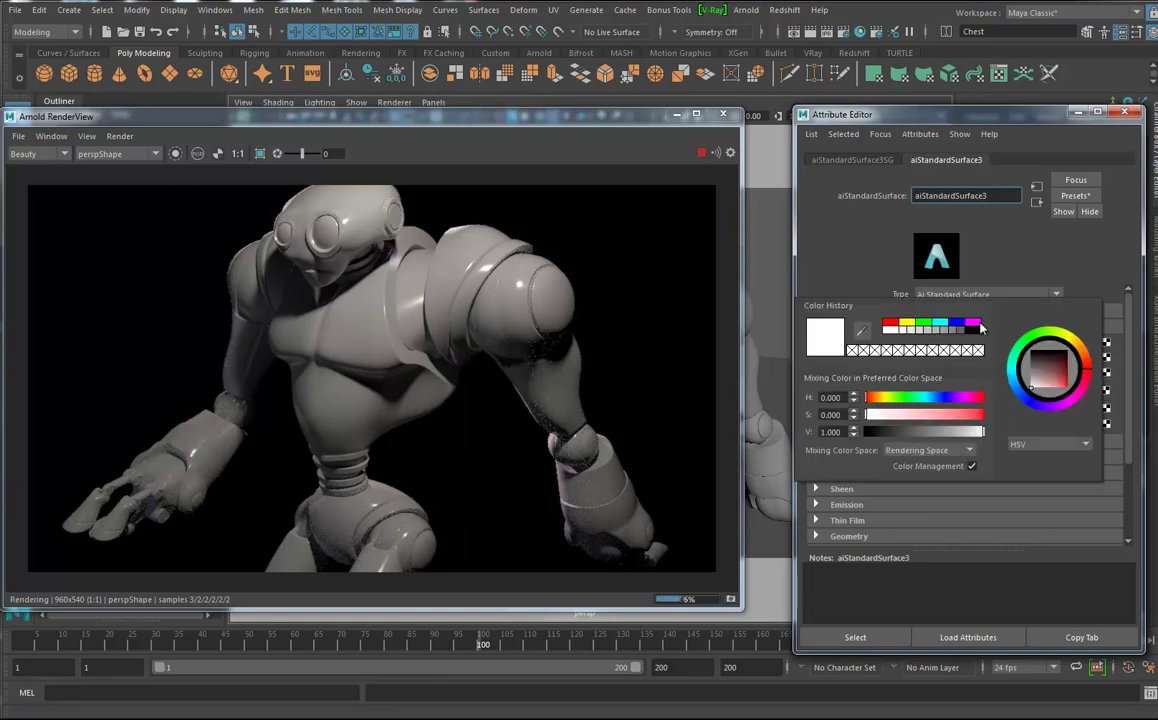
{"action": "left_click", "coordinate": [978, 323]}
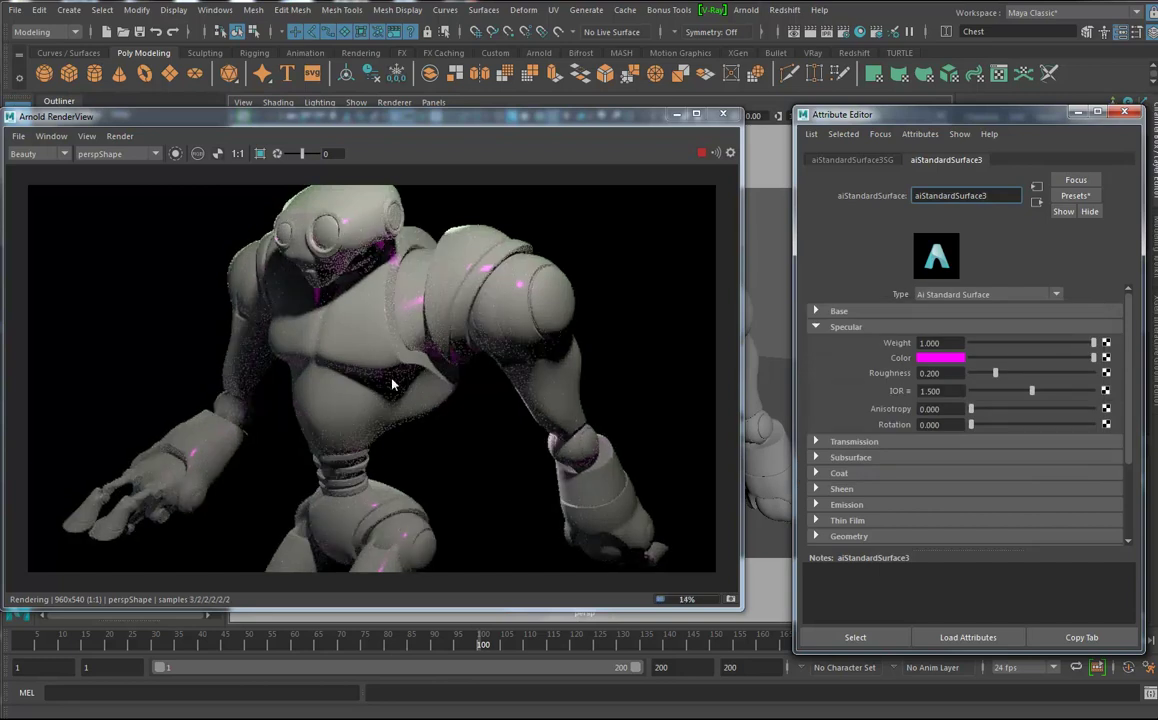
Set the specular IOR of the aiStandardSurface3 material to 1
{"action": "left_click", "coordinate": [946, 391]}
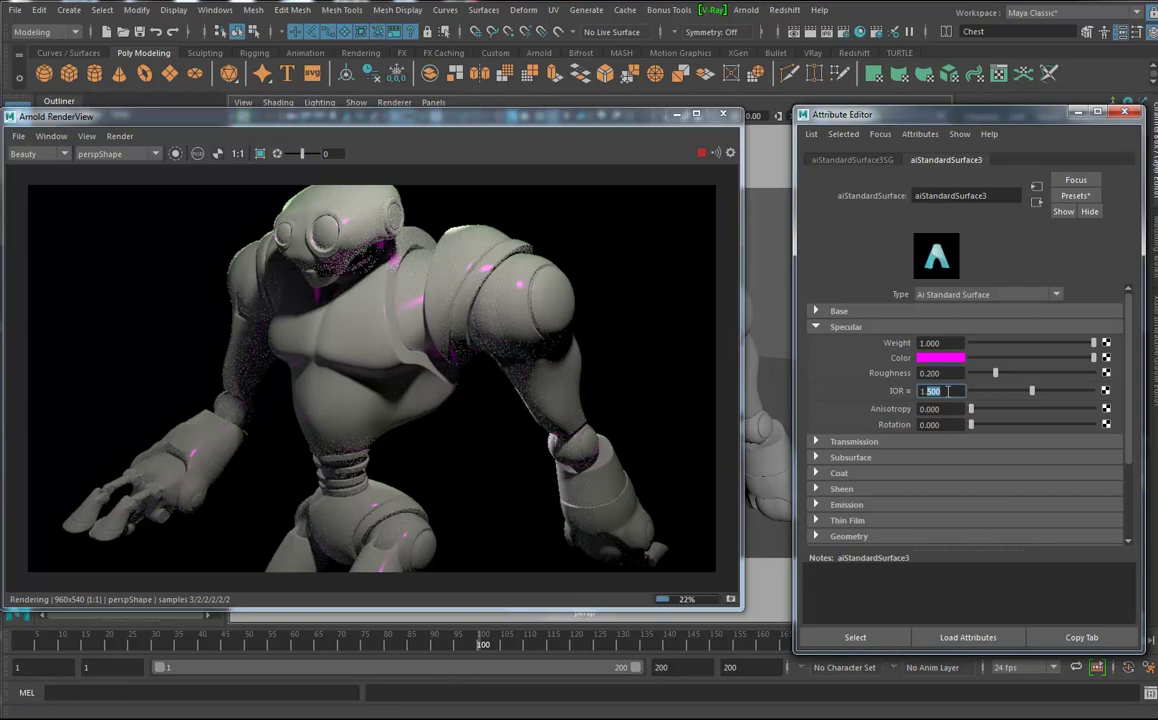
{"action": "type", "text": "1"}
{"action": "key", "text": "Return"}
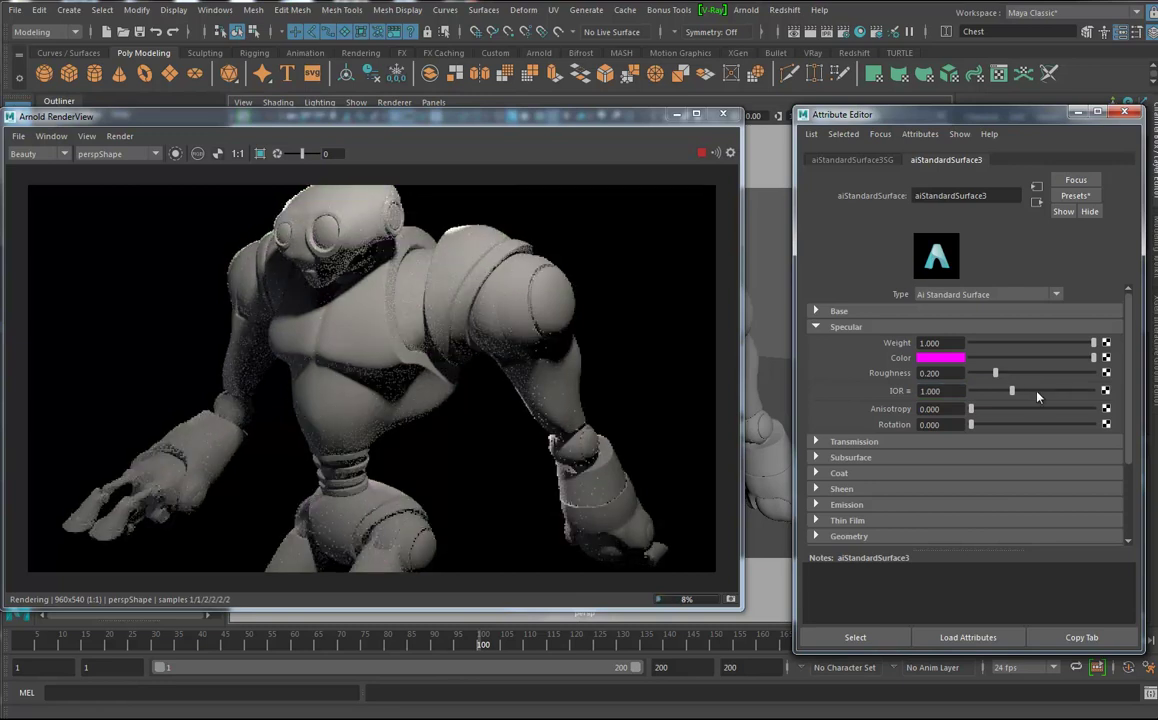
Try specular IOR values of 3 and 6.72 on the aiStandardSurface3 material
{"action": "left_click_drag", "start_coordinate": [1012, 391], "coordinate": [1102, 394]}
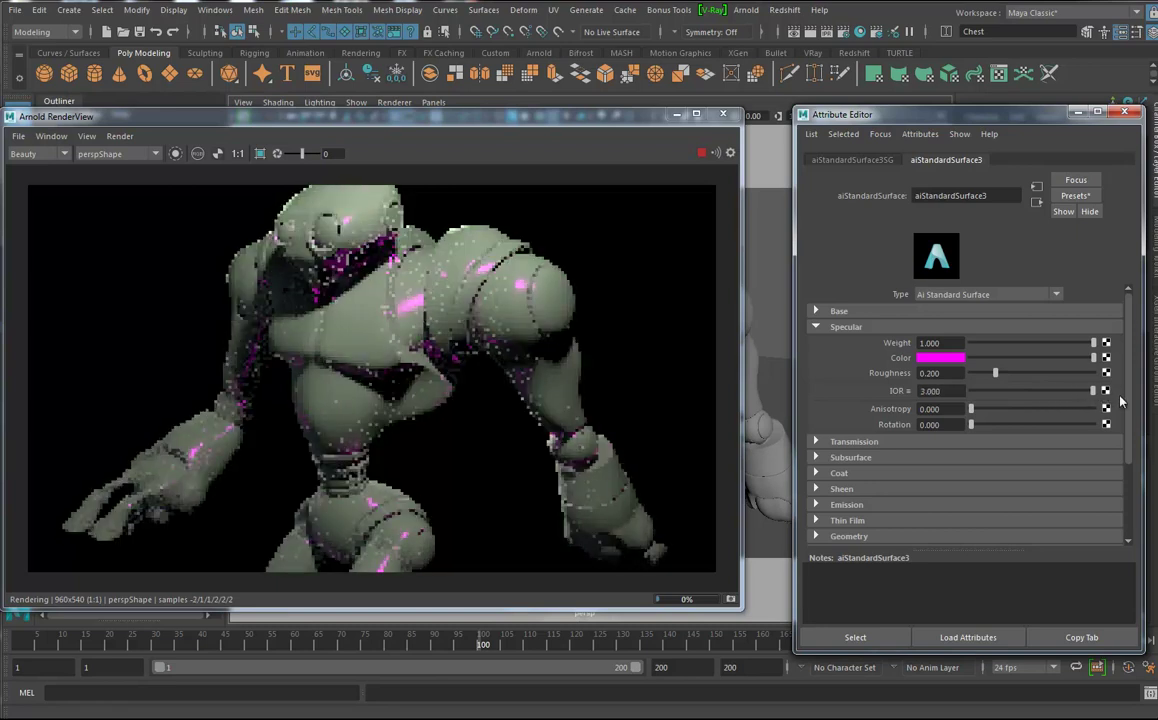
{"action": "left_click", "coordinate": [817, 311]}
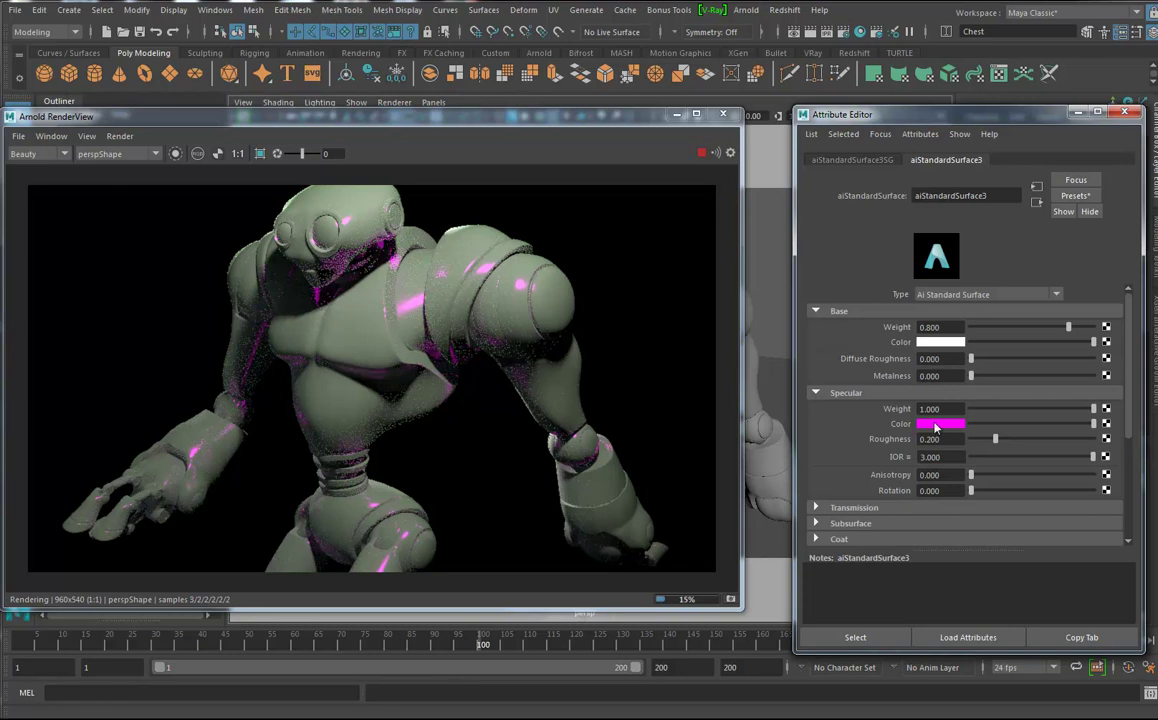
{"action": "left_click", "coordinate": [817, 311]}
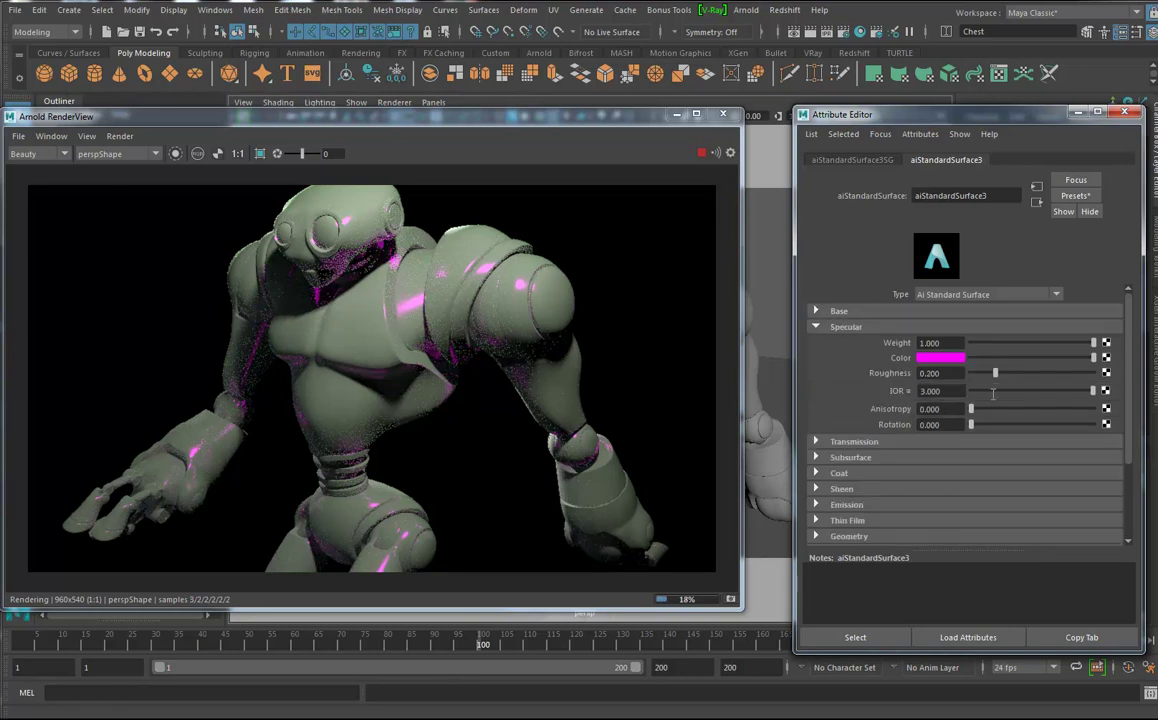
{"action": "left_click_drag", "start_coordinate": [943, 391], "coordinate": [1093, 393], "text": "ctrl"}
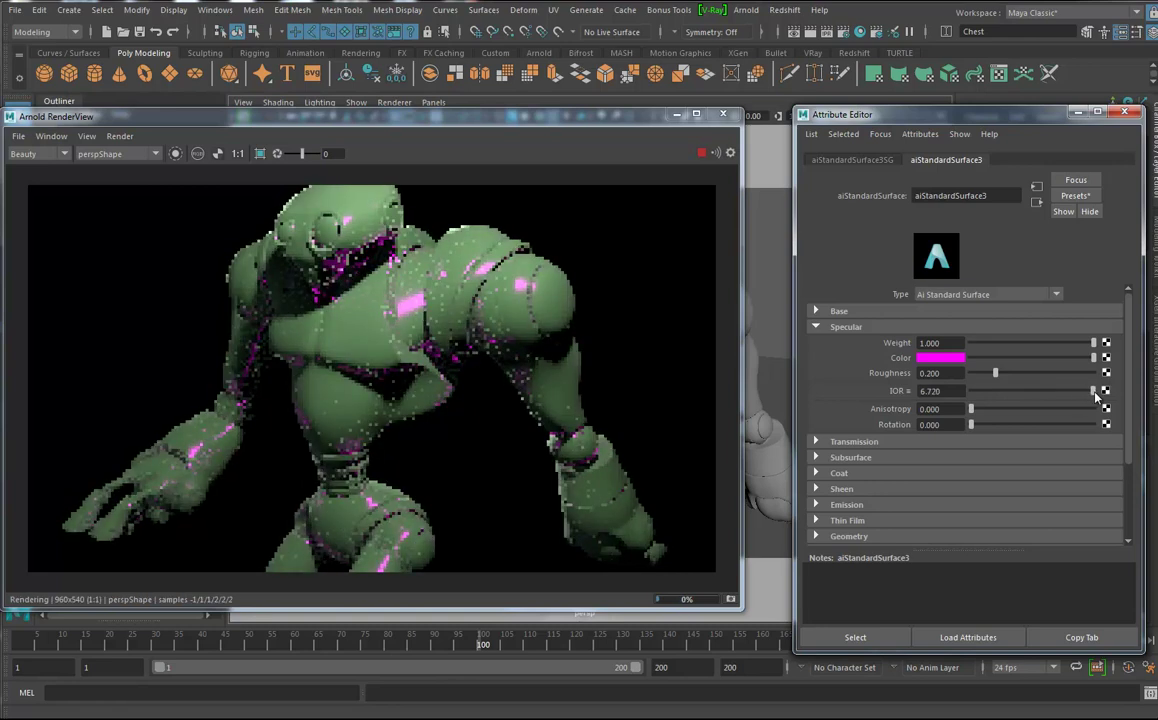
Apply the Plastic preset to the material's specular IOR
{"action": "right_click", "coordinate": [909, 393]}
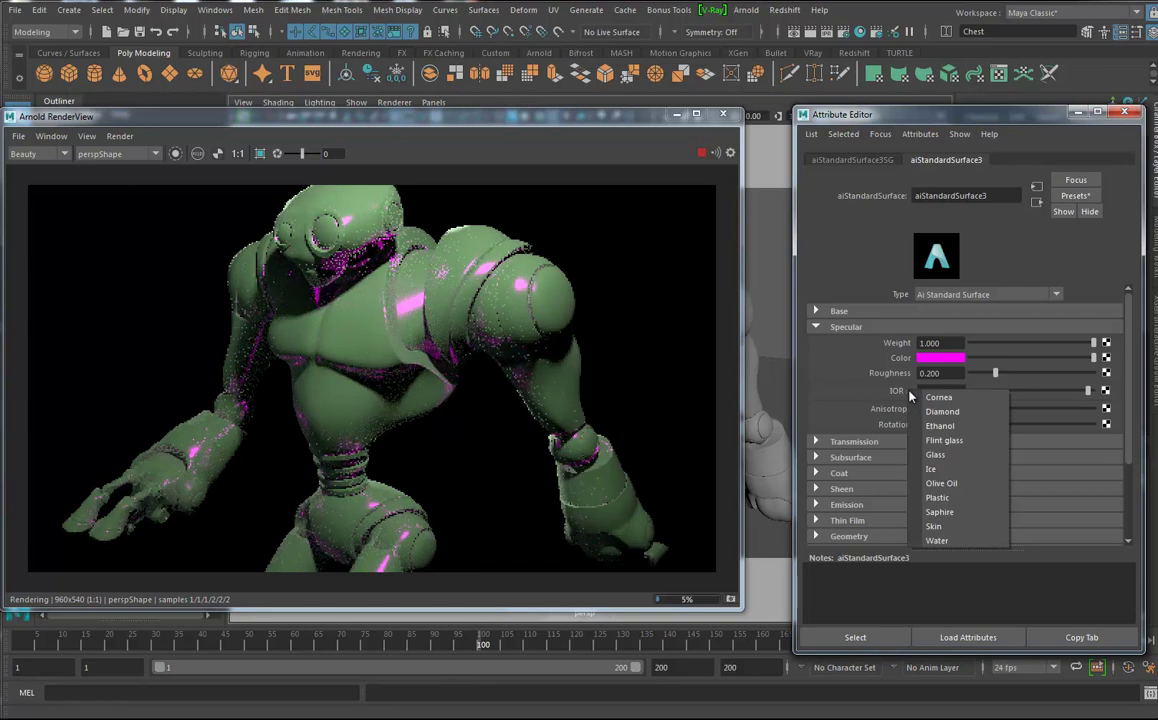
{"action": "left_click", "coordinate": [940, 497]}
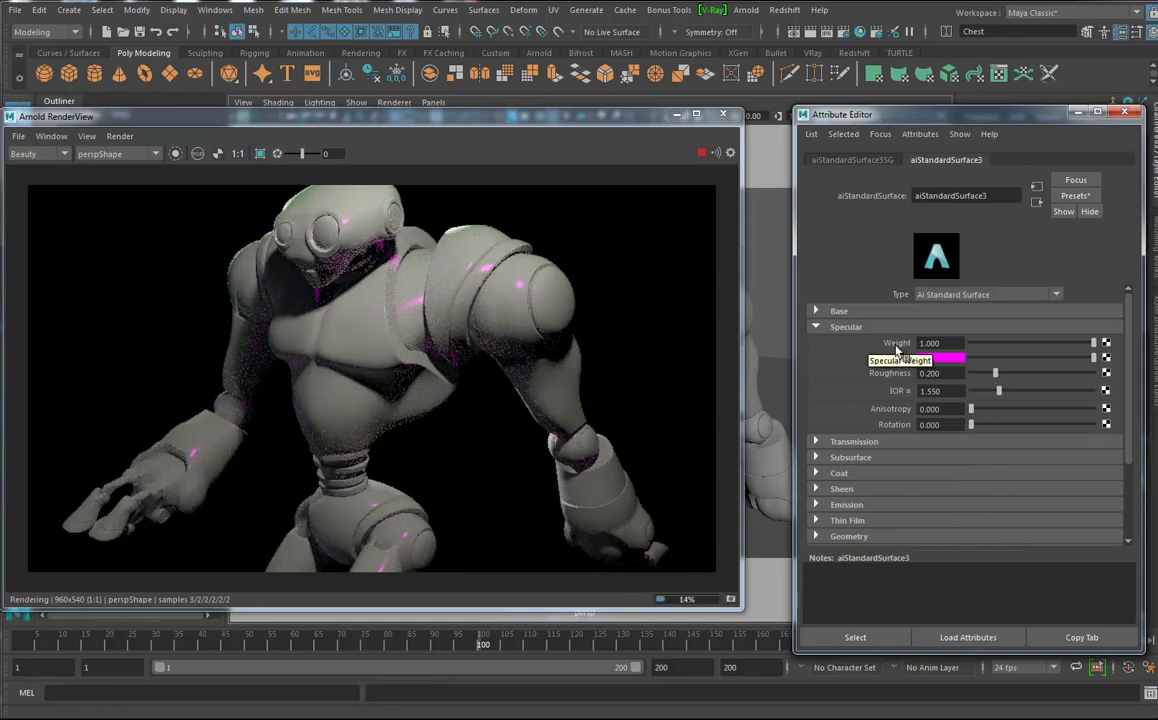
Connect a new File texture to the material's specular weight and stop the live render
{"action": "left_click", "coordinate": [1106, 344]}
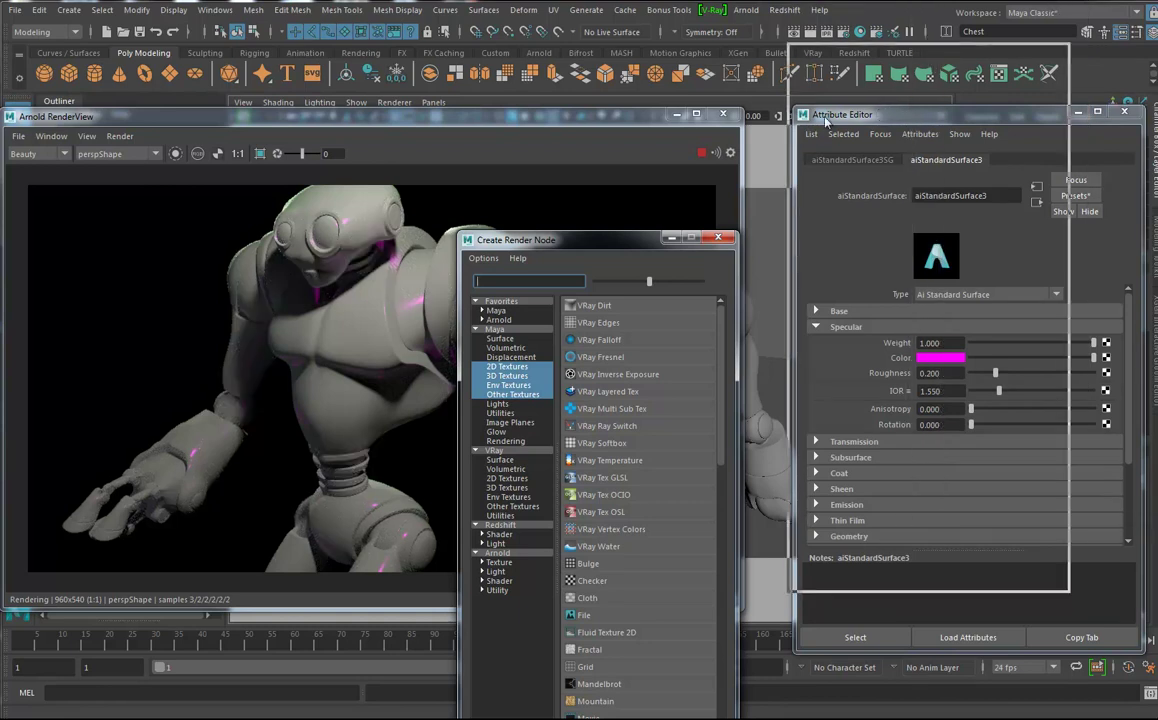
{"action": "left_click_drag", "start_coordinate": [593, 157], "coordinate": [593, 157]}
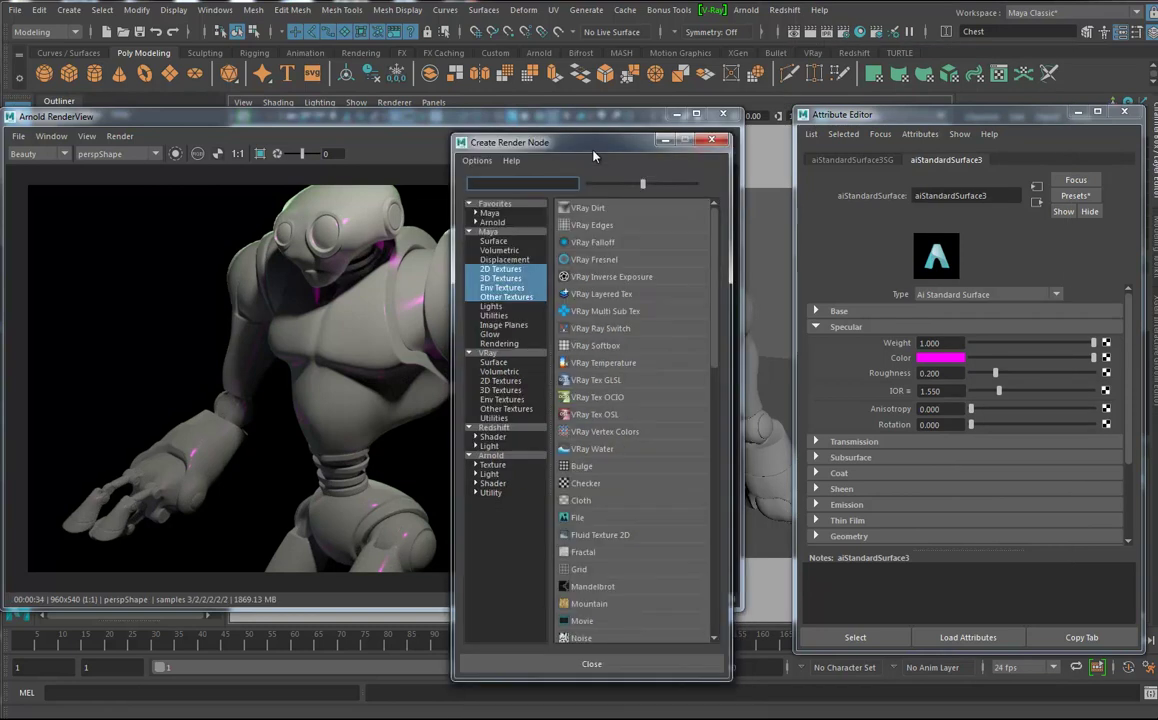
{"action": "left_click", "coordinate": [581, 519]}
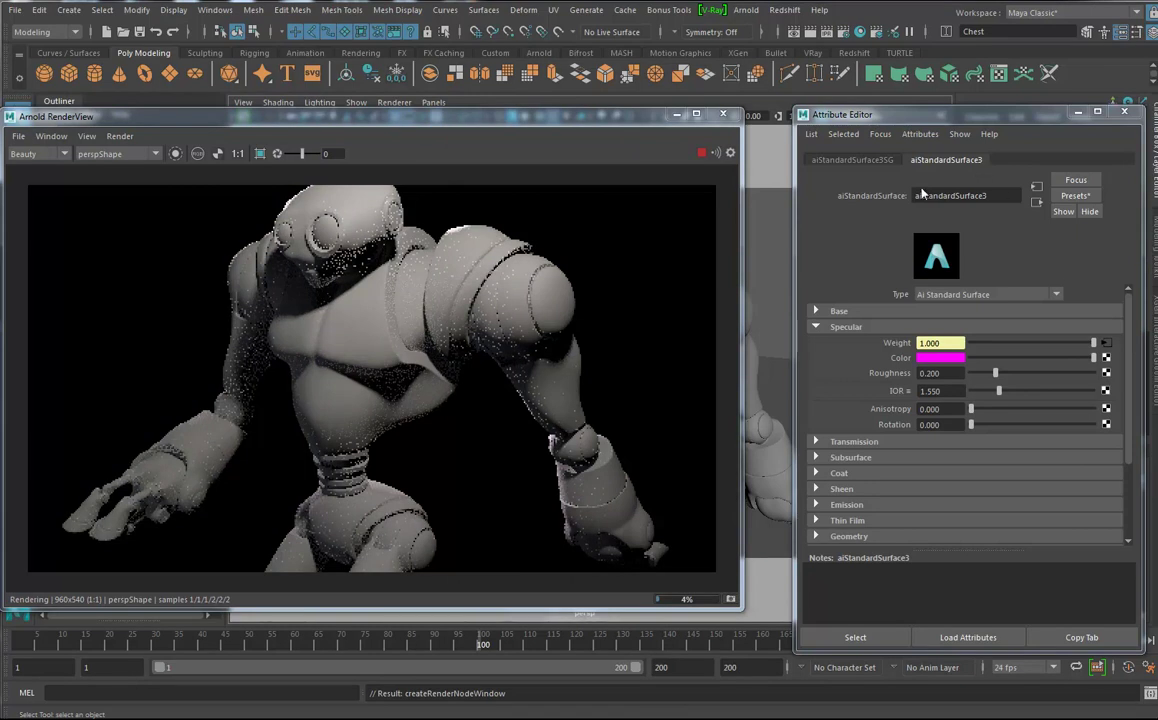
{"action": "left_click", "coordinate": [703, 153]}
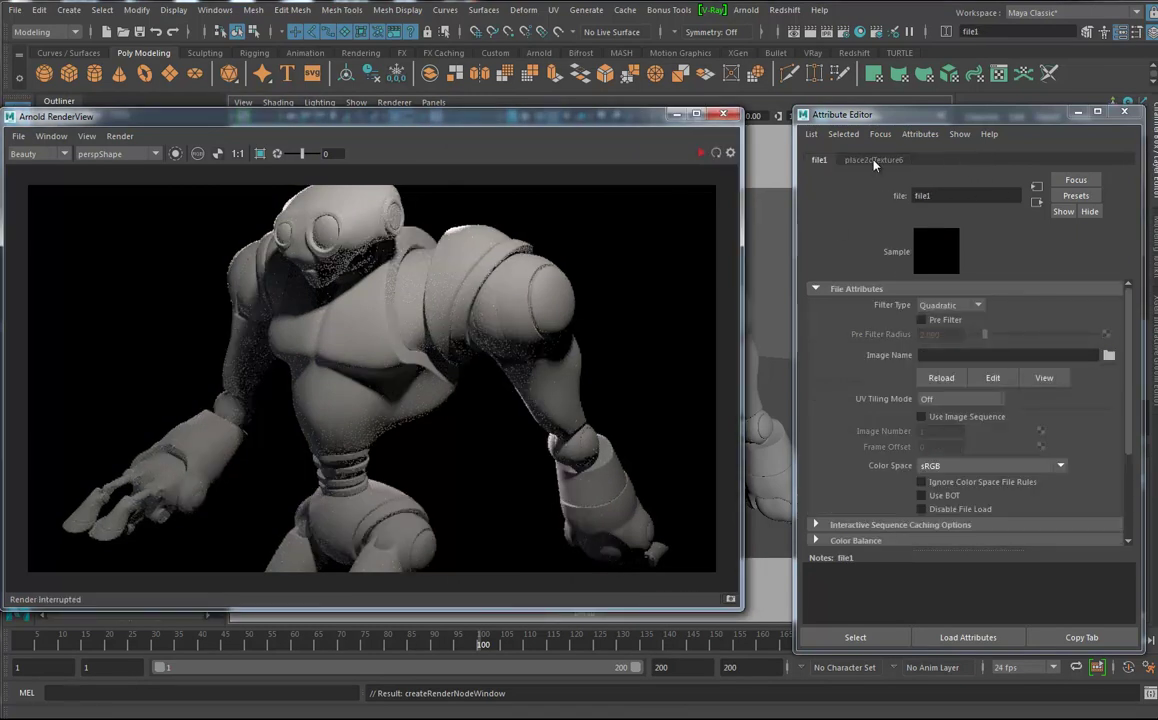
Load Specular.1002.tif from the project's sourceimages folder into the file texture and set its filter type to Off
{"action": "left_click", "coordinate": [1109, 355]}
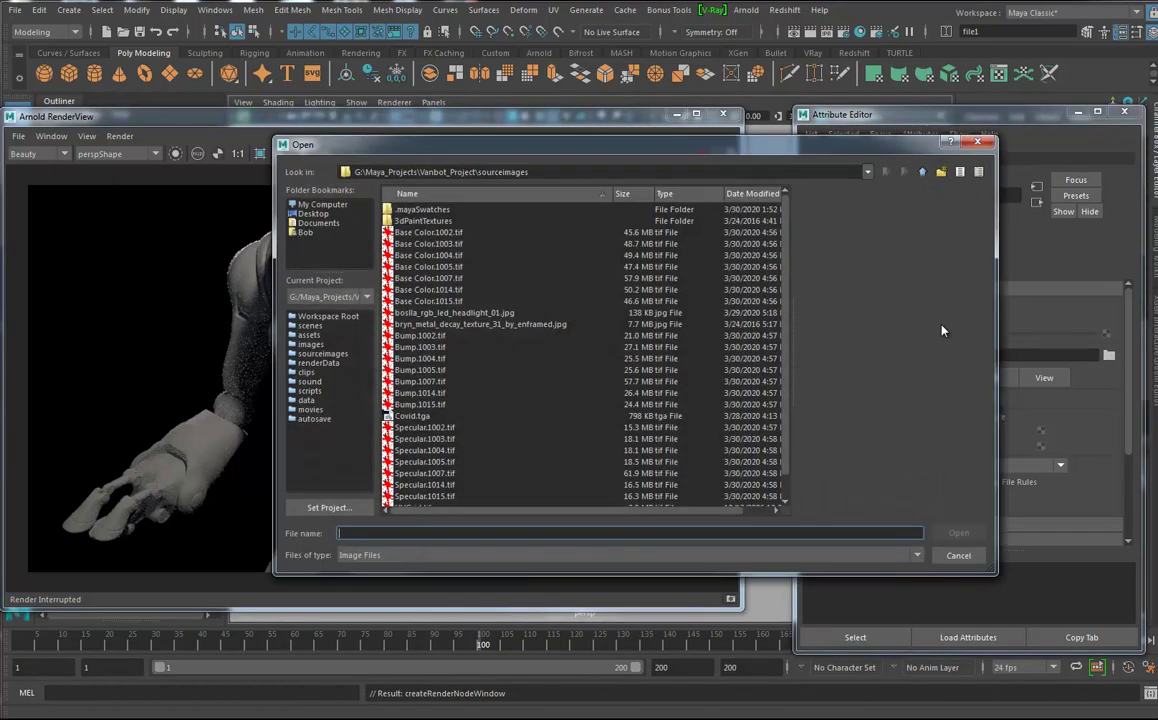
{"action": "left_click", "coordinate": [424, 433]}
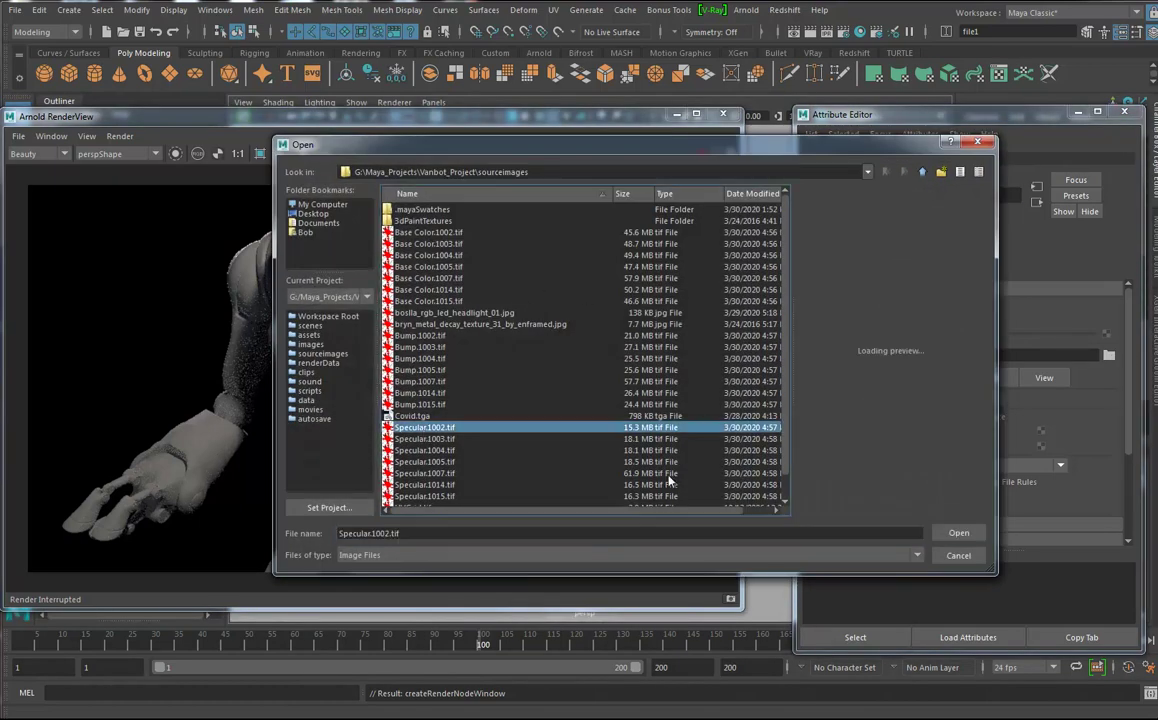
{"action": "left_click", "coordinate": [952, 535]}
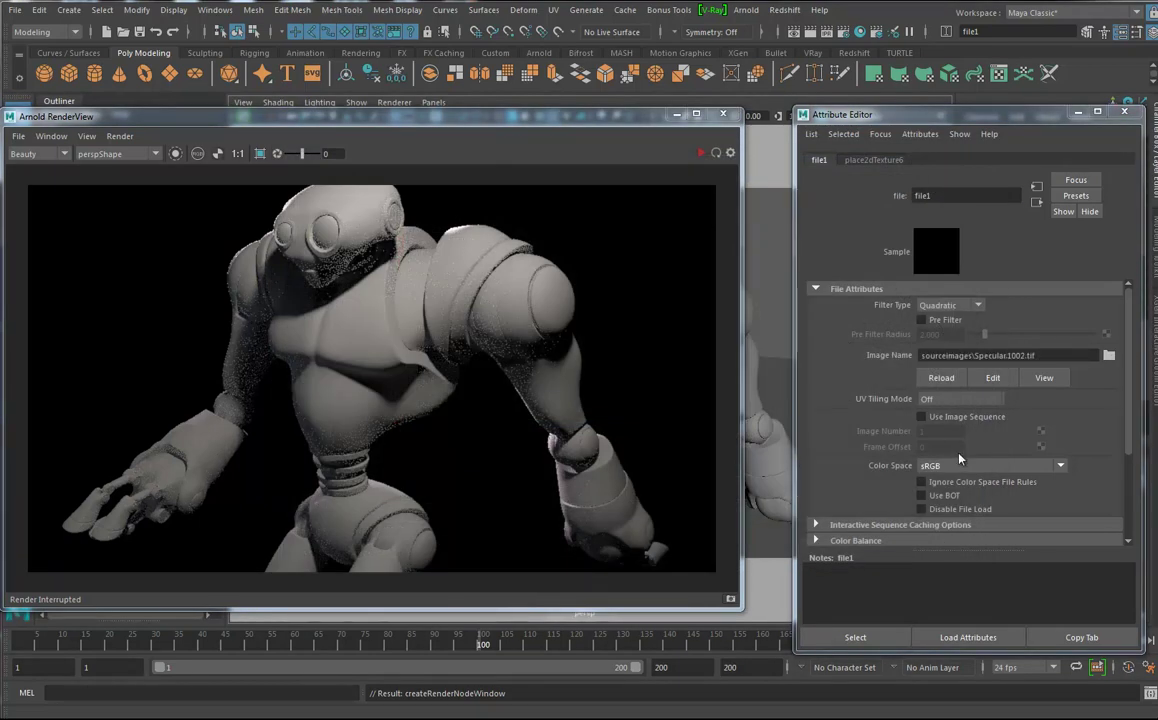
{"action": "left_click", "coordinate": [950, 305]}
{"action": "left_click", "coordinate": [949, 321]}
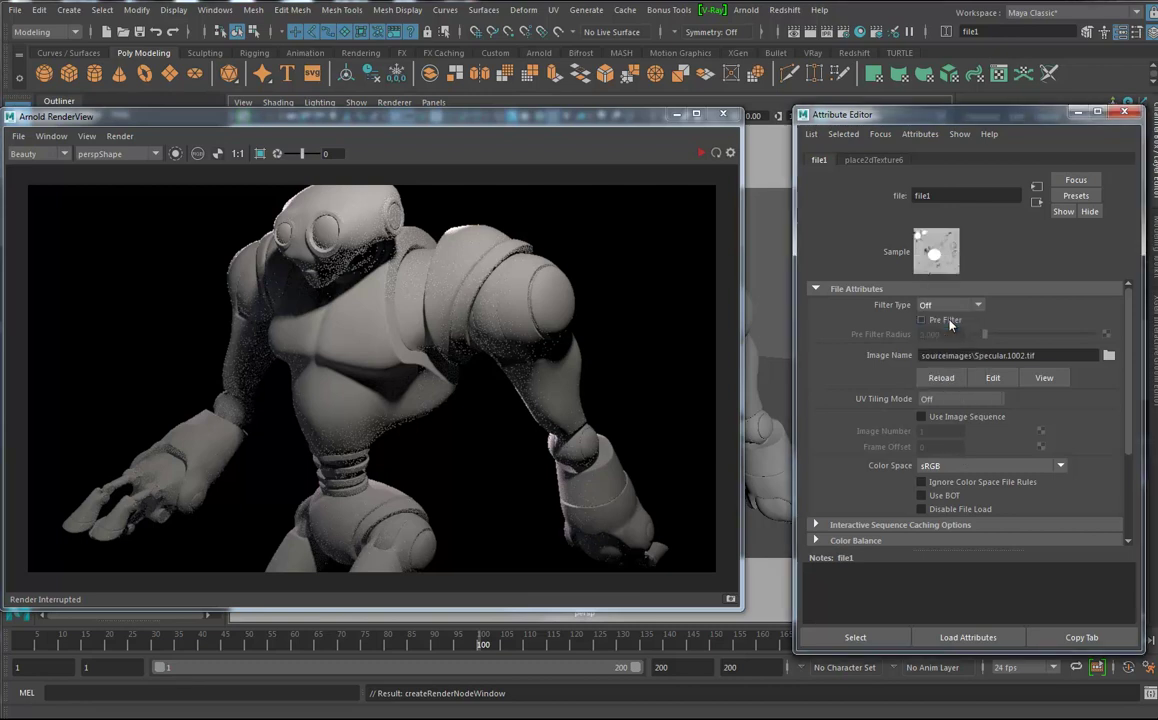
Set the file texture's UV tiling mode to UDIM (Mari) and generate the tile preview
{"action": "left_click", "coordinate": [955, 399]}
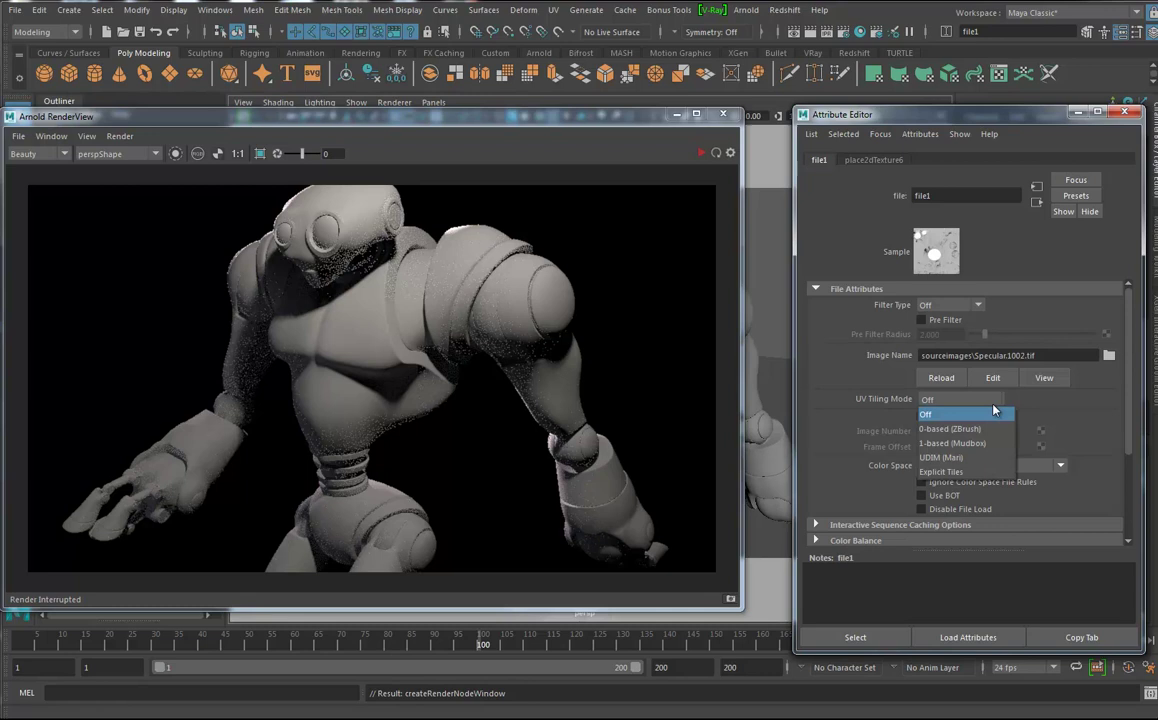
{"action": "left_click", "coordinate": [950, 466]}
{"action": "left_click", "coordinate": [1048, 418]}
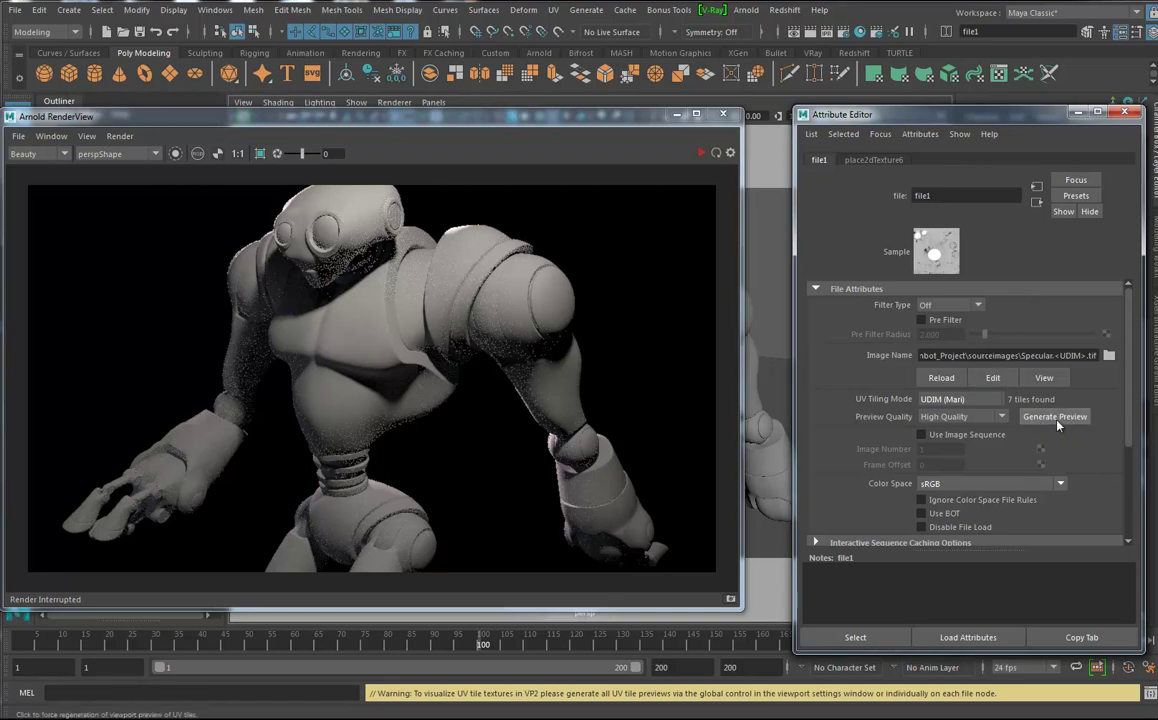
Restart the live Arnold render and check the sourceimages folder for the converted .tx textures
{"action": "left_click", "coordinate": [716, 152]}
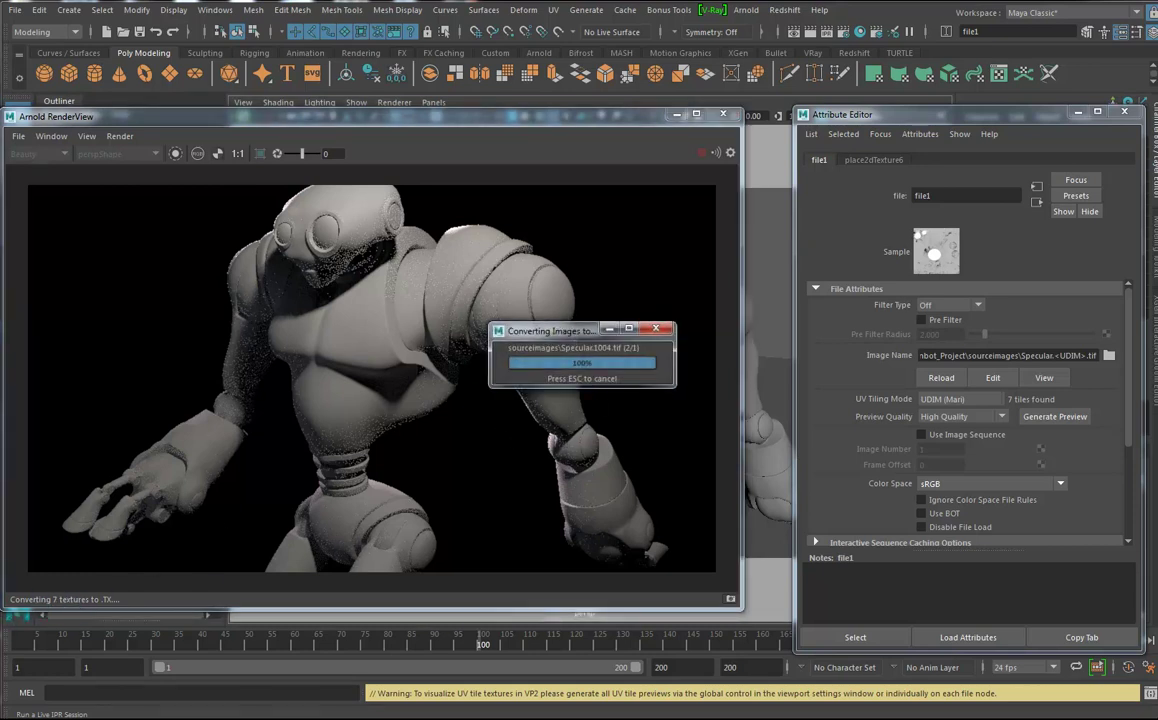
{"action": "key", "text": "alt+Tab"}
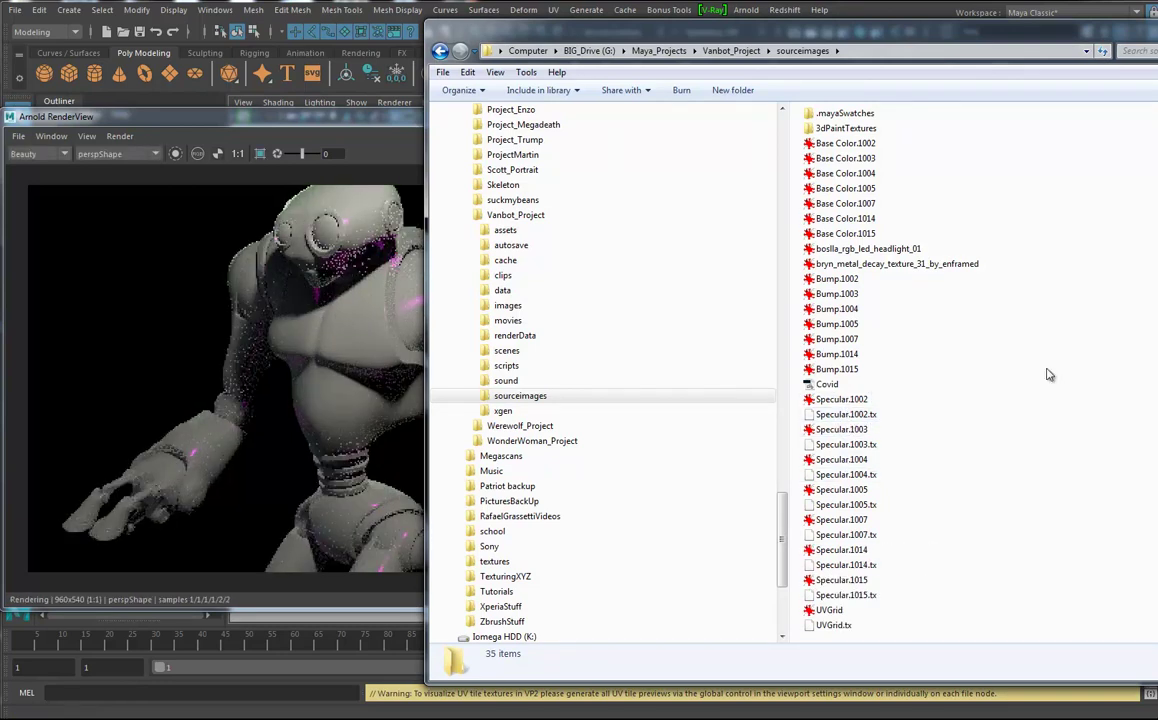
{"action": "left_click", "coordinate": [361, 125]}
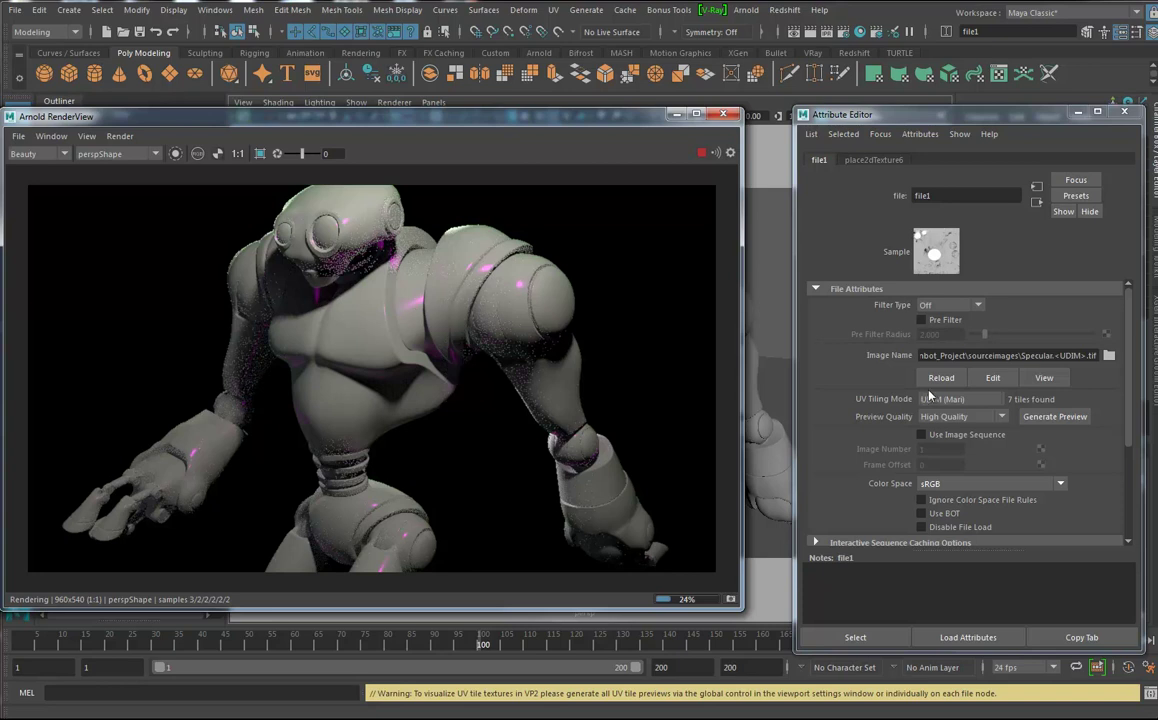
Open the Hypershade, stop the live render and move the Hypershade window clear of the material attributes
{"action": "left_click", "coordinate": [860, 31]}
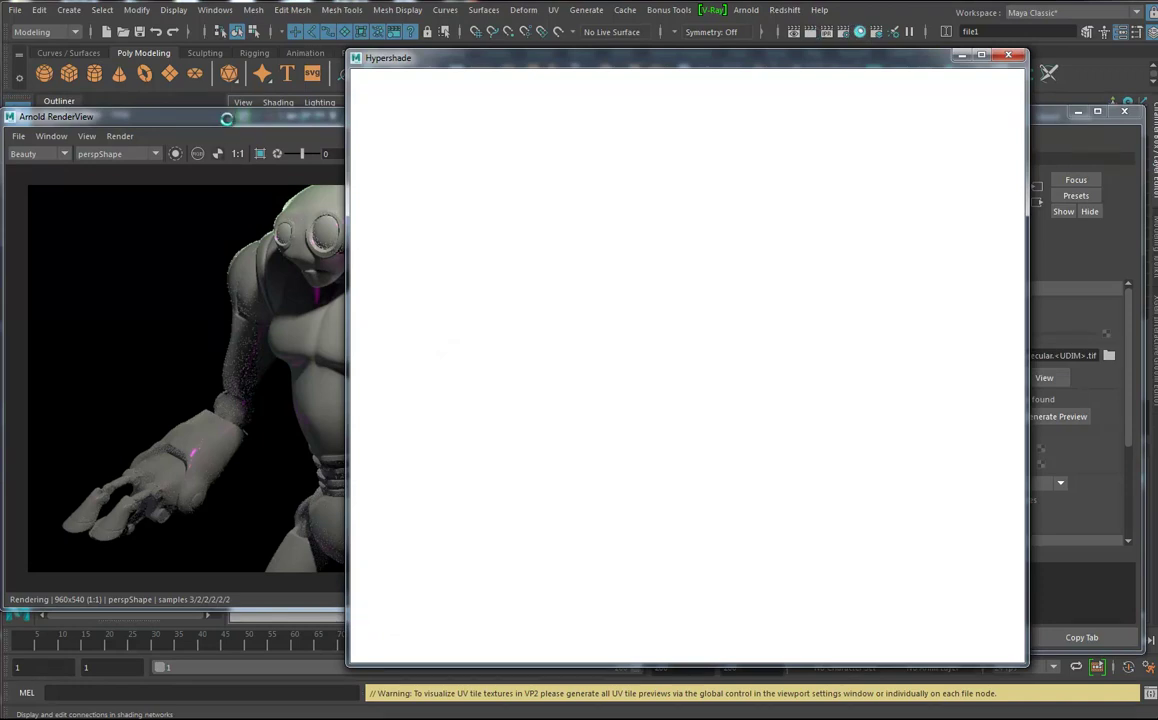
{"action": "left_click", "coordinate": [228, 120]}
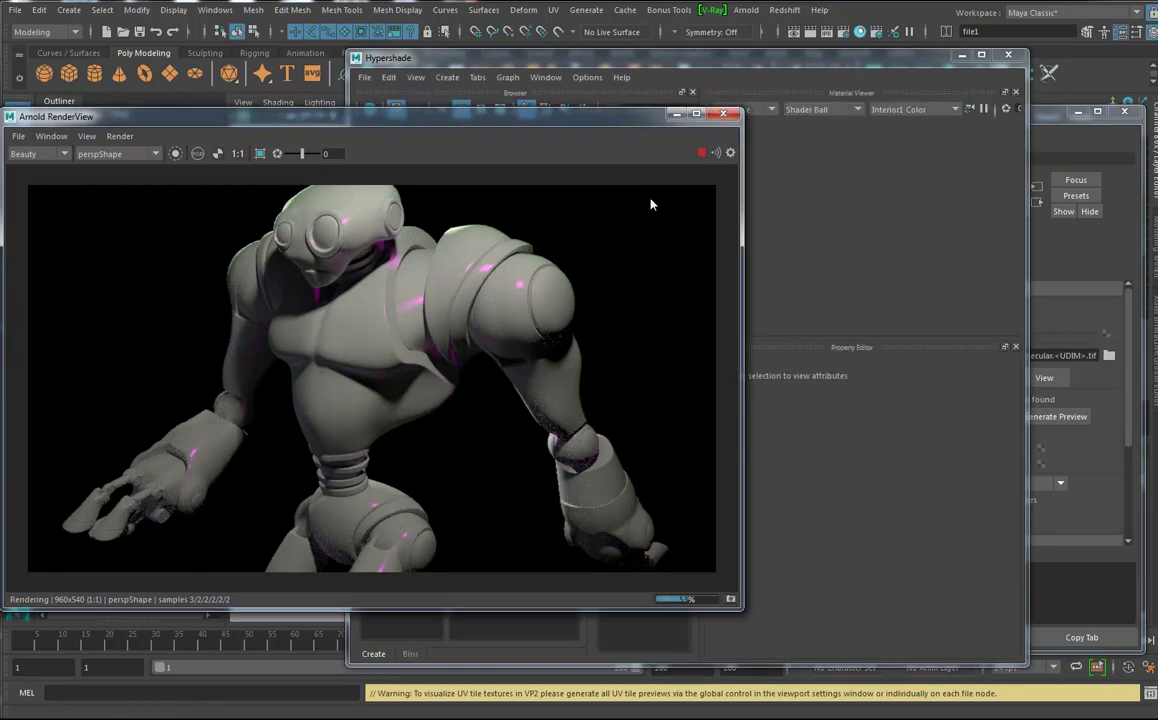
{"action": "left_click", "coordinate": [701, 155]}
{"action": "left_click", "coordinate": [772, 320]}
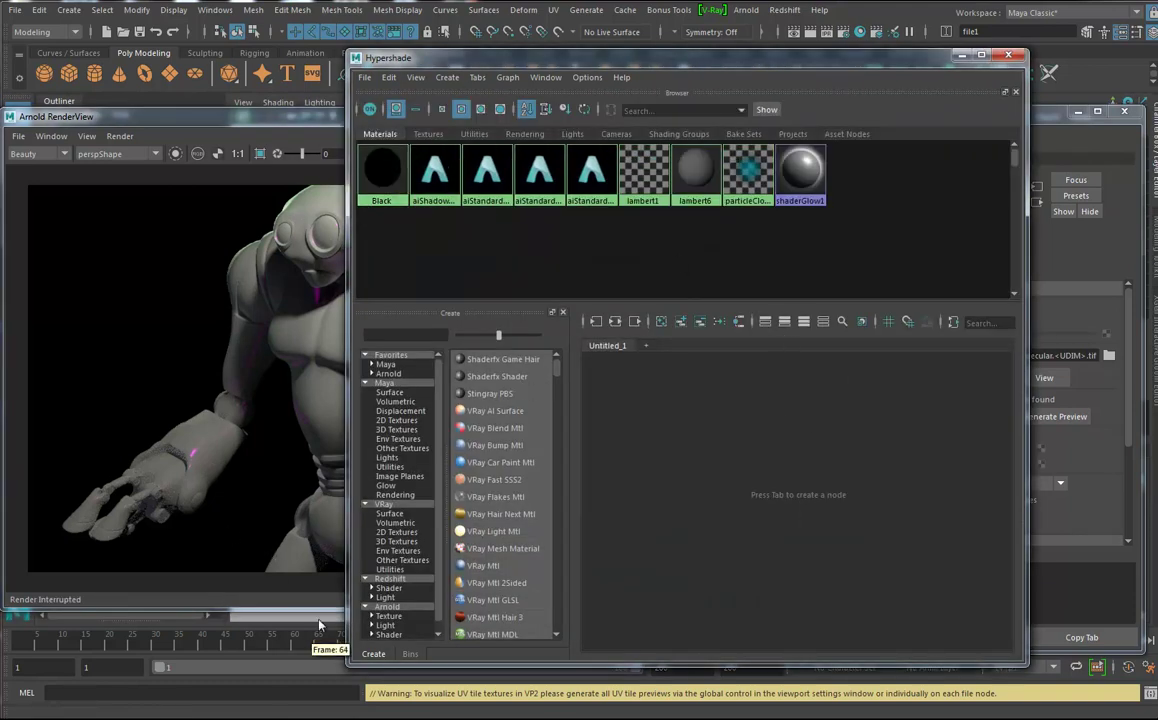
{"action": "left_click_drag", "start_coordinate": [589, 57], "coordinate": [242, 56]}
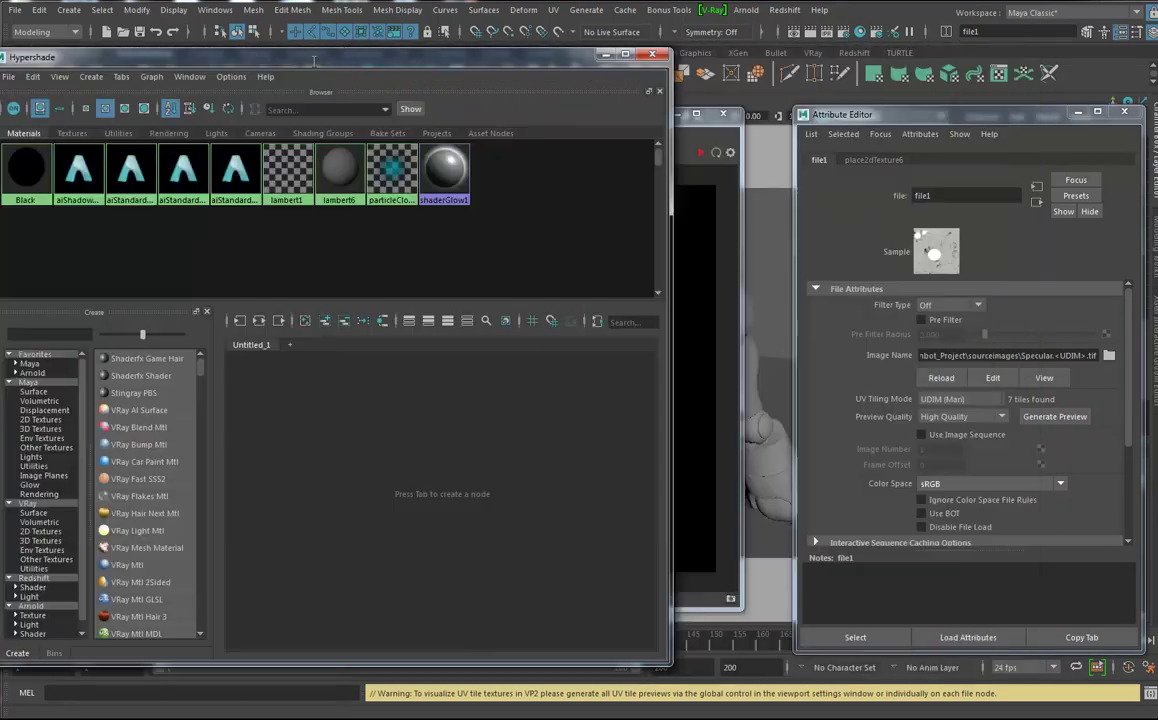
Graph the material network of the robot's left bicep in the Hypershade and select the aiStandardSurface3 node
{"action": "left_click", "coordinate": [751, 406]}
{"action": "left_click_drag", "start_coordinate": [440, 57], "coordinate": [585, 49]}
{"action": "left_click", "coordinate": [534, 311]}
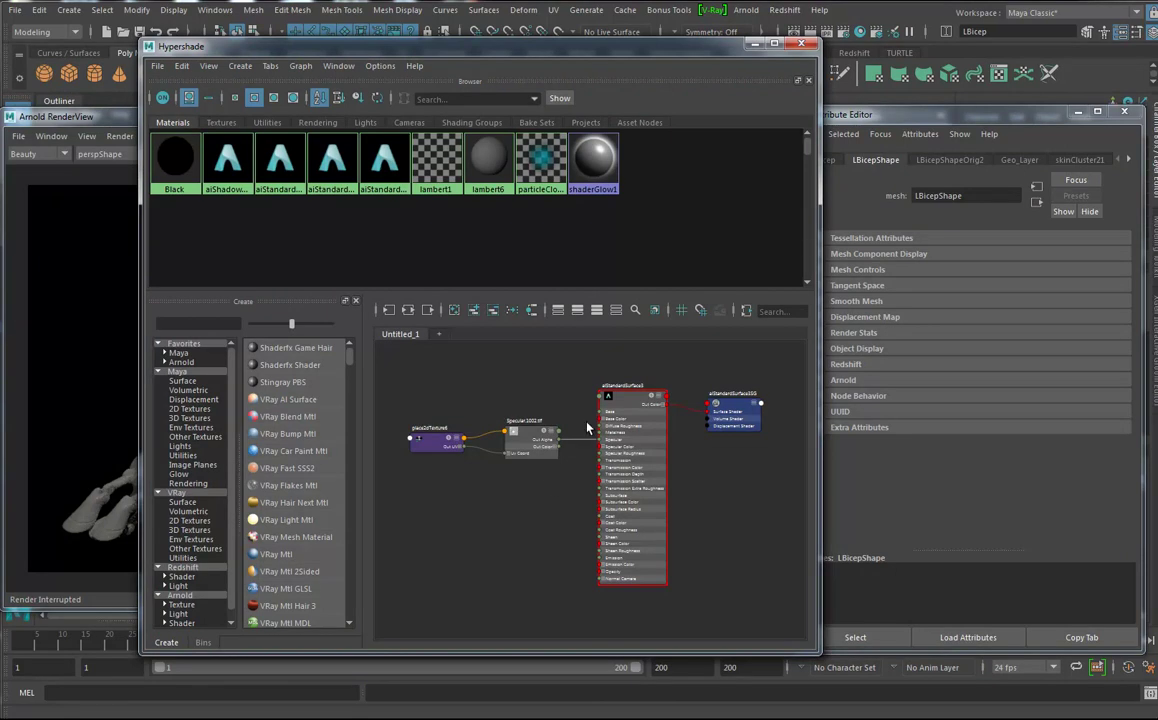
{"action": "scroll", "coordinate": [575, 500], "scroll_direction": "up", "scroll_amount": 3}
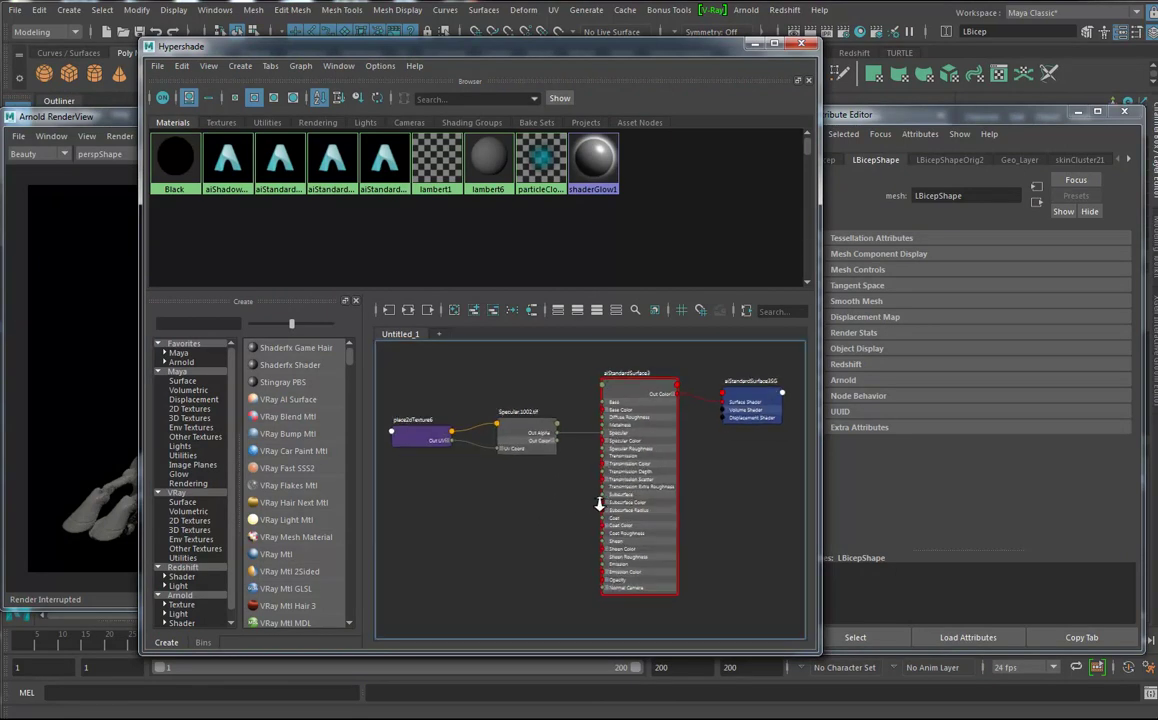
{"action": "scroll", "coordinate": [588, 503], "scroll_direction": "up", "scroll_amount": 3}
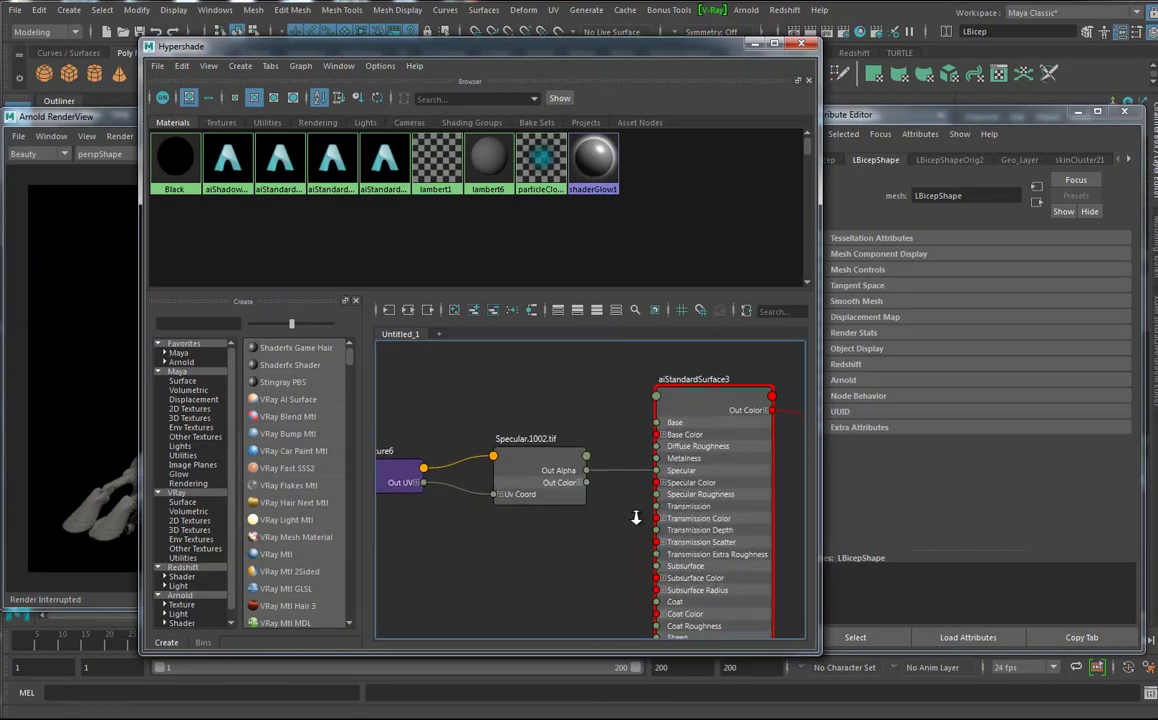
{"action": "left_click", "coordinate": [706, 390]}
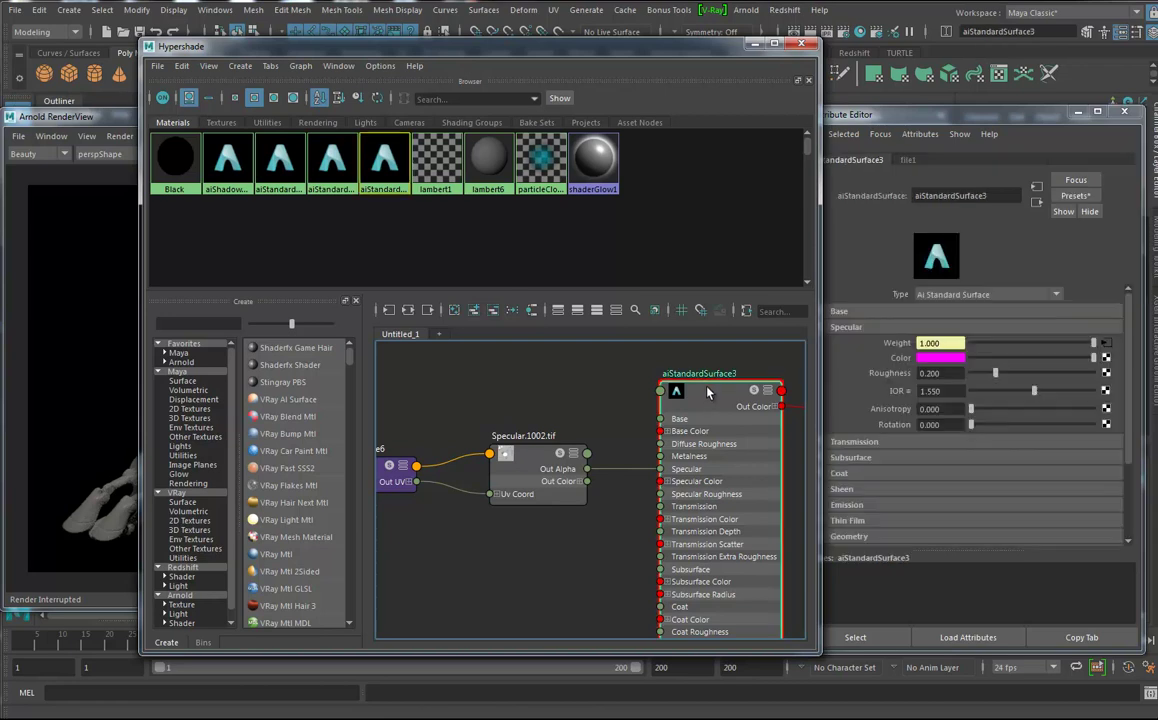
Uncover the Attribute Editor, test the specular roughness at 0 and 1, and set it to 0.485
{"action": "left_click_drag", "start_coordinate": [946, 119], "coordinate": [968, 117]}
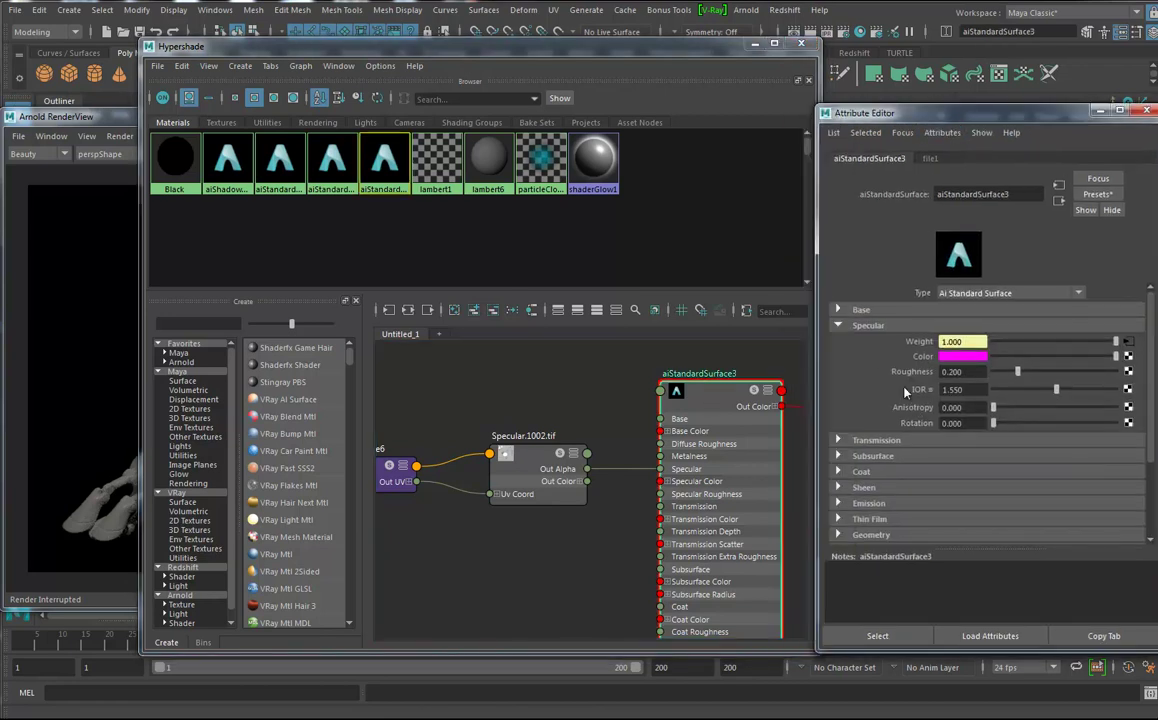
{"action": "left_click", "coordinate": [1015, 373]}
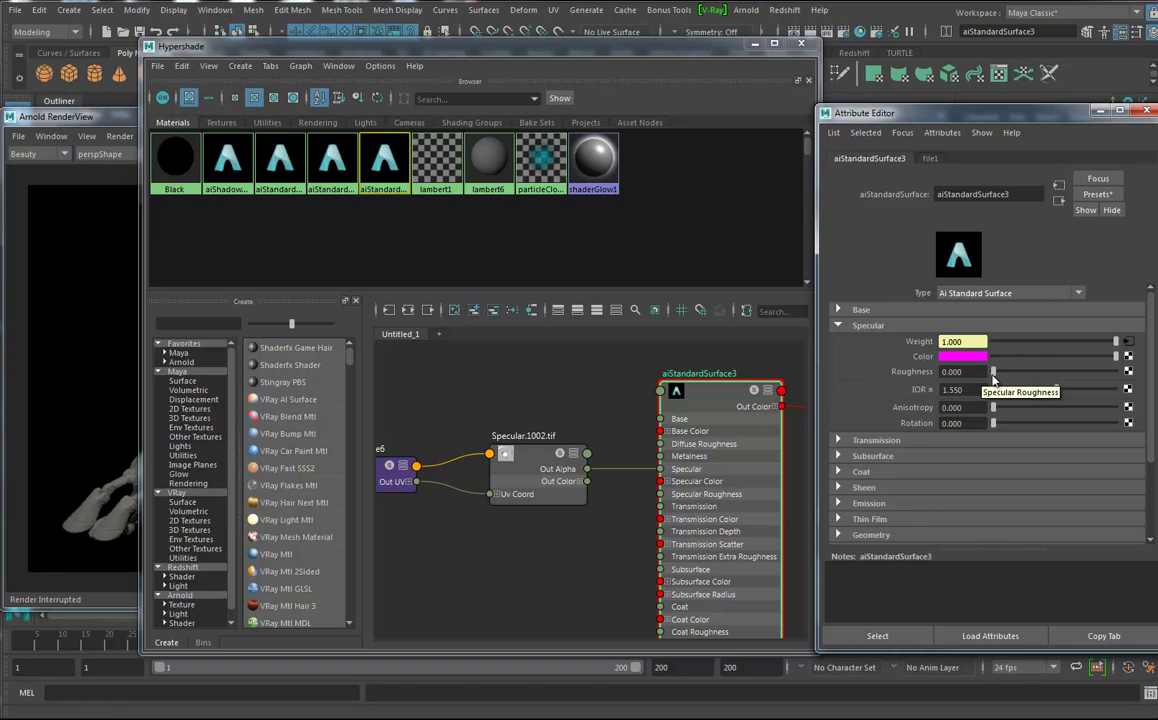
{"action": "left_click_drag", "start_coordinate": [988, 372], "coordinate": [1116, 372]}
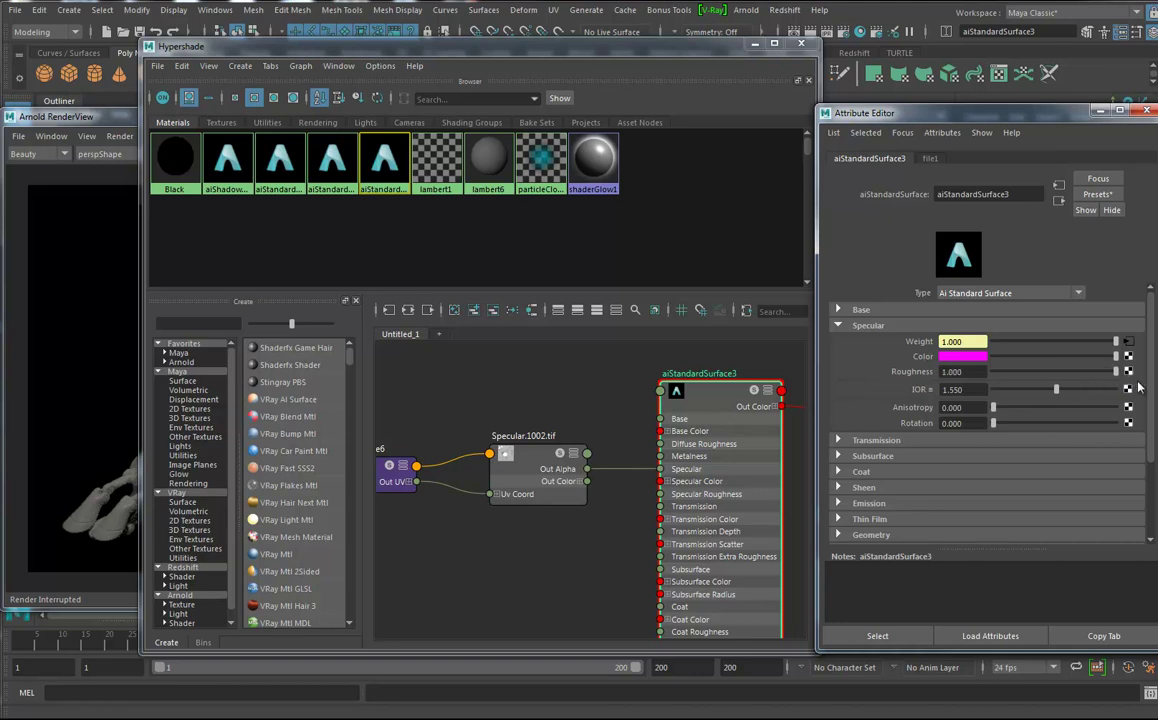
{"action": "left_click_drag", "start_coordinate": [1115, 371], "coordinate": [1156, 389]}
{"action": "left_click_drag", "start_coordinate": [1005, 372], "coordinate": [1042, 386]}
Examine the Specular.1002.tif node in the graph and expand its Out Color into R, G and B outputs
{"action": "key", "text": "f"}
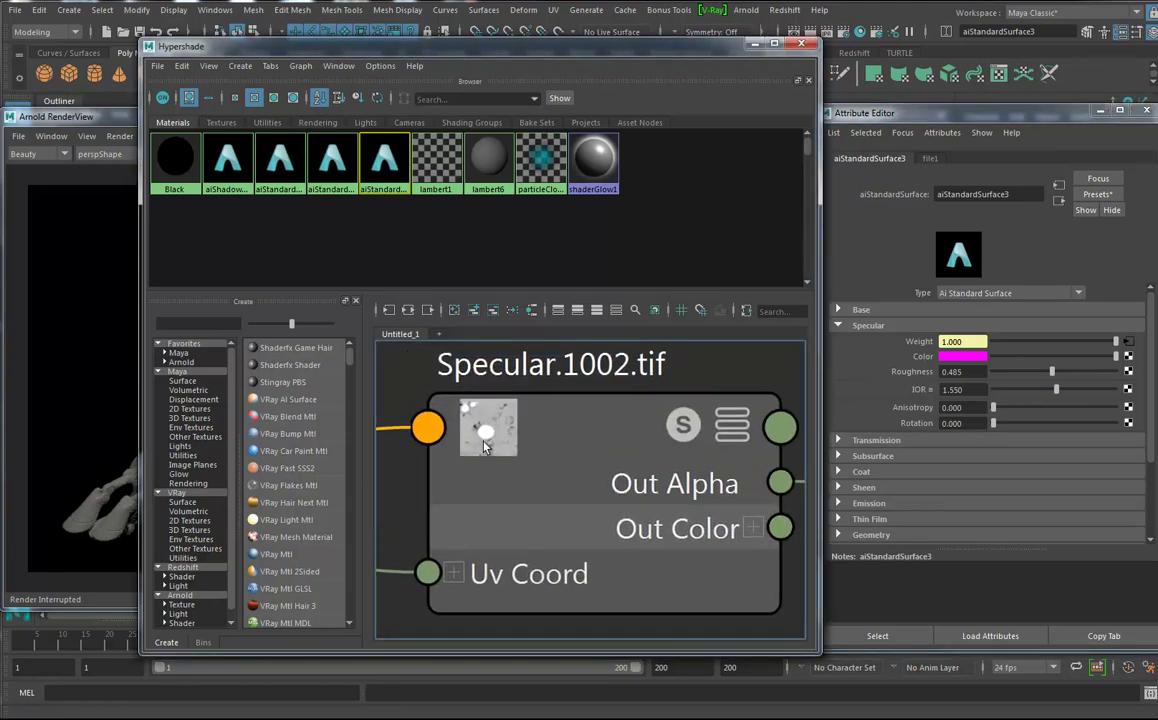
{"action": "left_click", "coordinate": [950, 372]}
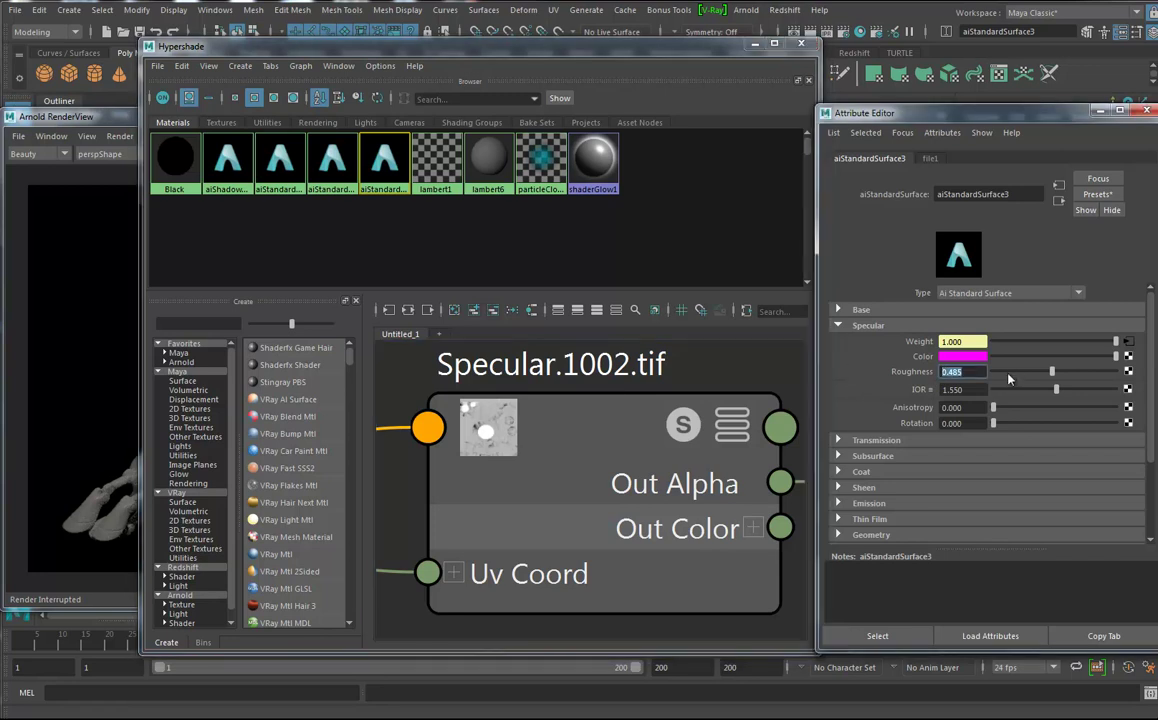
{"action": "scroll", "coordinate": [519, 452], "scroll_direction": "down", "scroll_amount": 4}
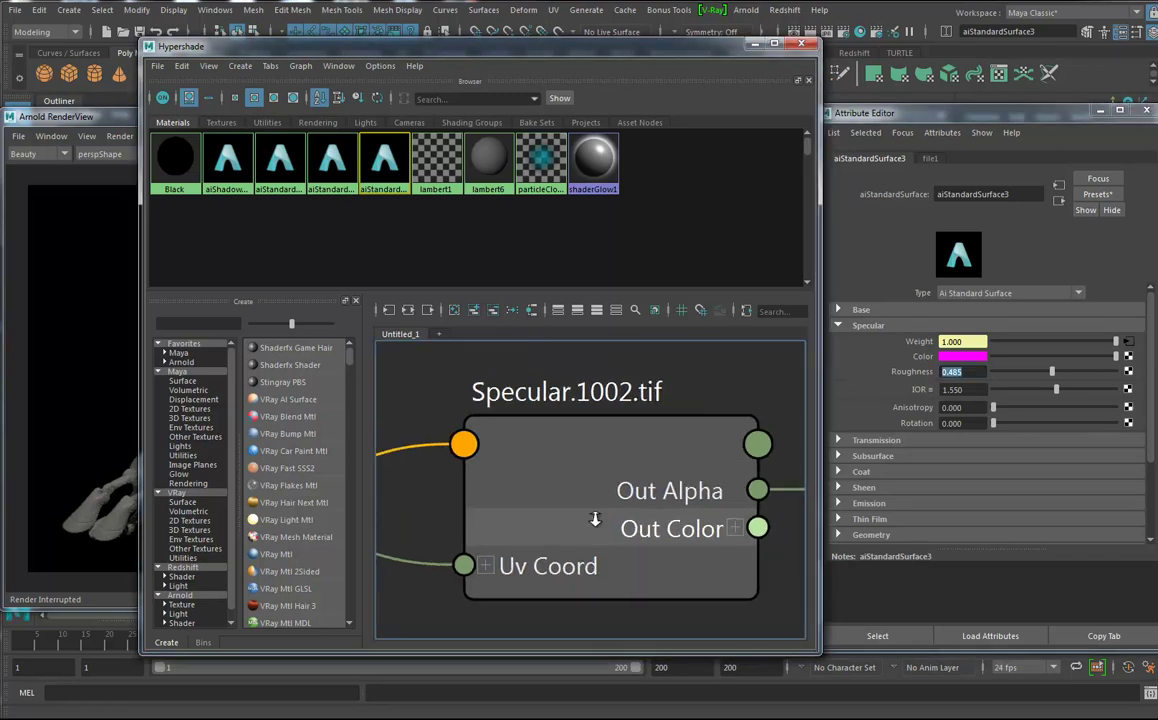
{"action": "scroll", "coordinate": [519, 452], "scroll_direction": "down", "scroll_amount": 3}
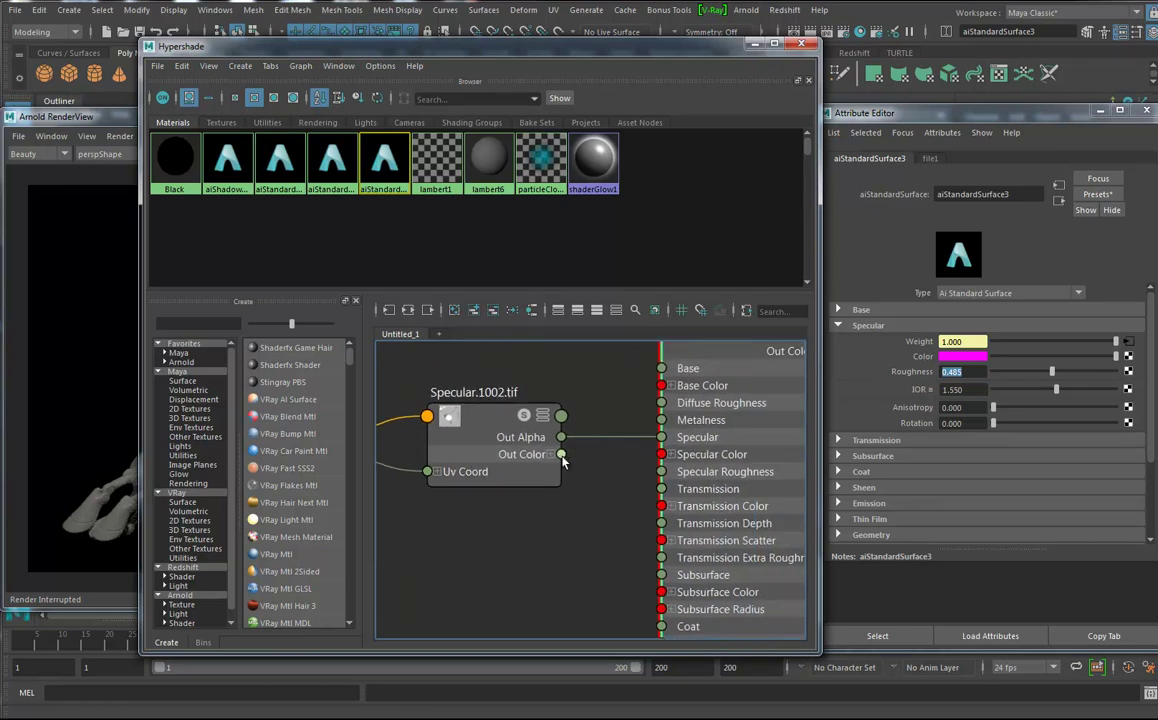
{"action": "left_click", "coordinate": [548, 454]}
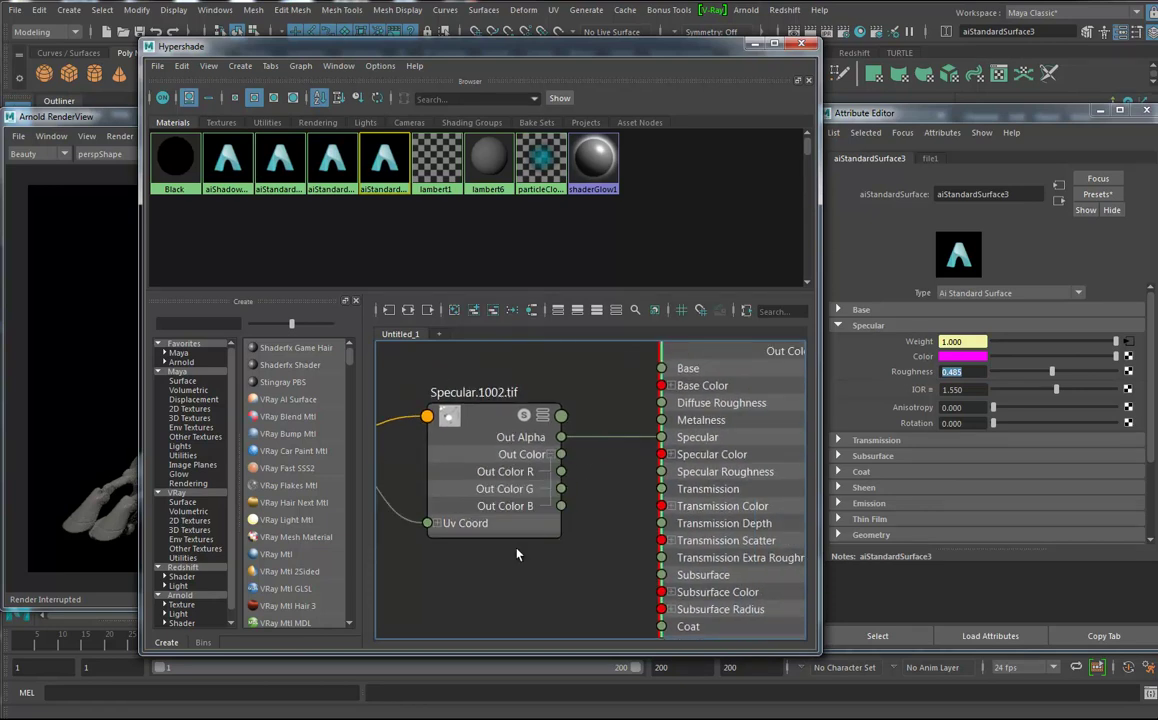
Collapse the Specular.1002.tif colour outputs, add a Reverse utility node to the graph and place it below the texture node
{"action": "left_click", "coordinate": [550, 455]}
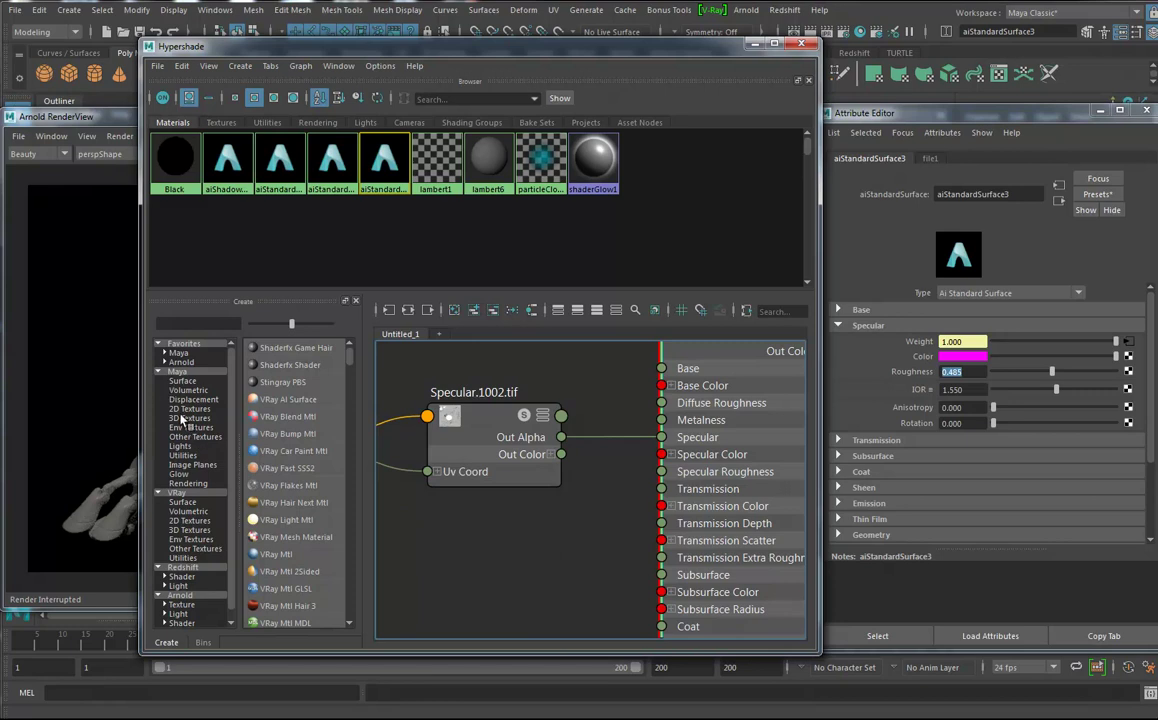
{"action": "left_click", "coordinate": [182, 456]}
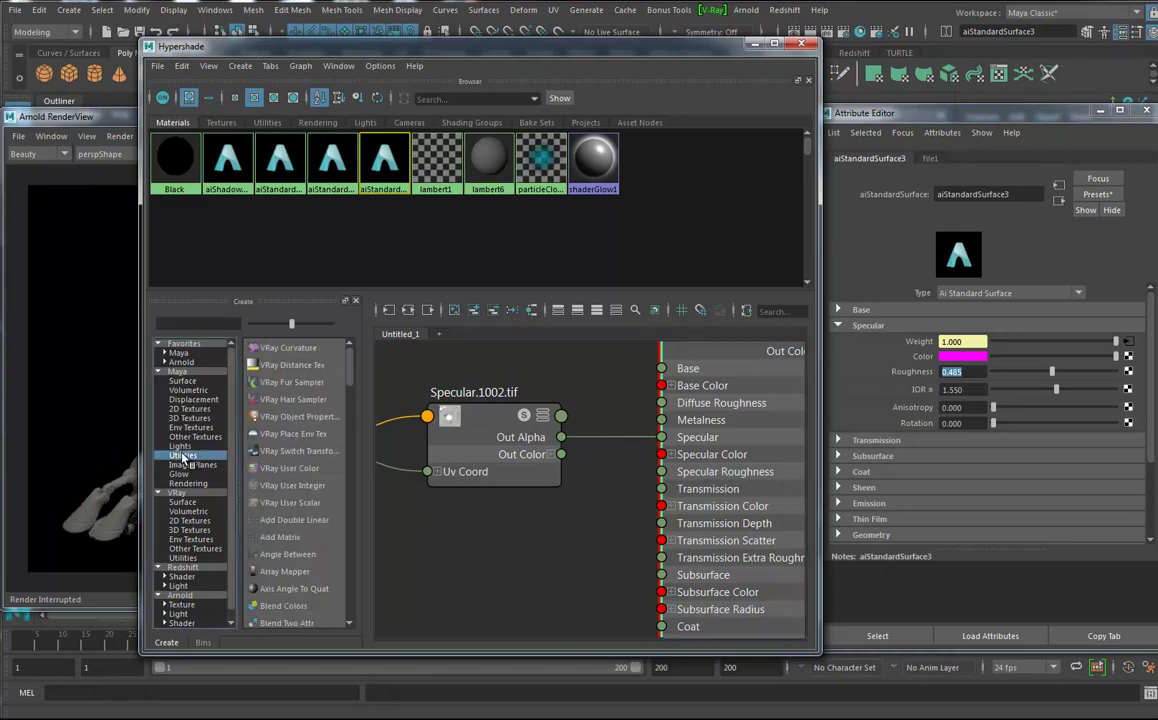
{"action": "left_click_drag", "start_coordinate": [349, 376], "coordinate": [328, 558]}
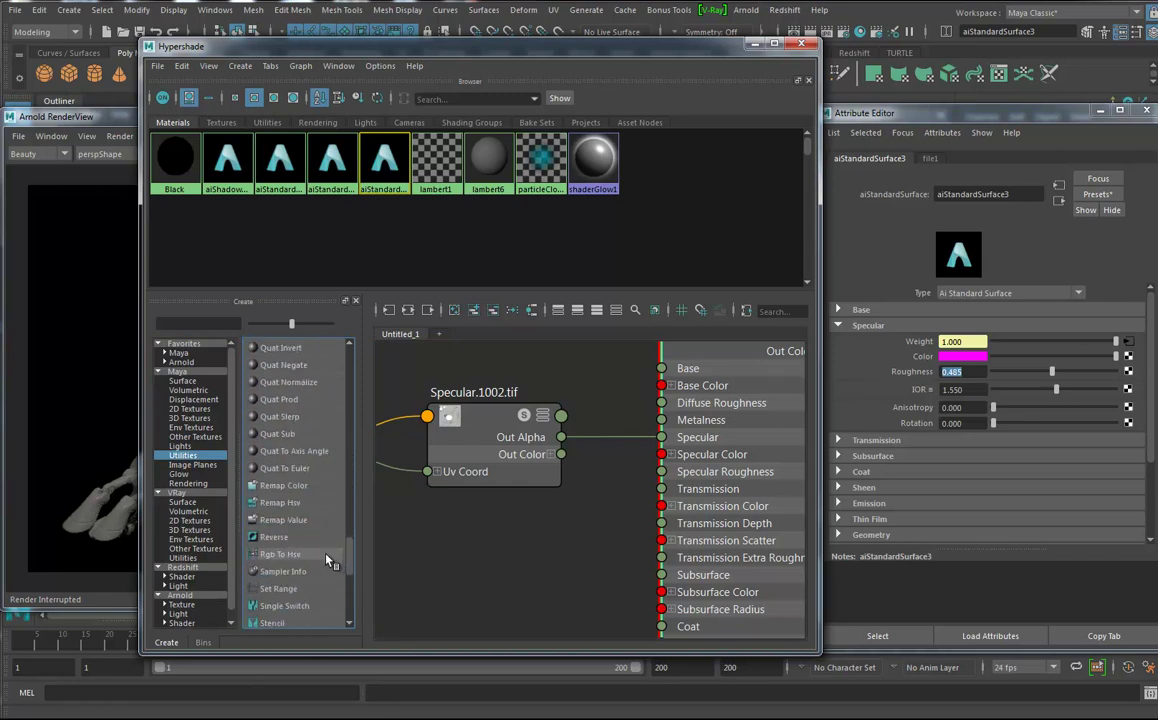
{"action": "left_click", "coordinate": [270, 540]}
{"action": "left_click_drag", "start_coordinate": [533, 553], "coordinate": [560, 539]}
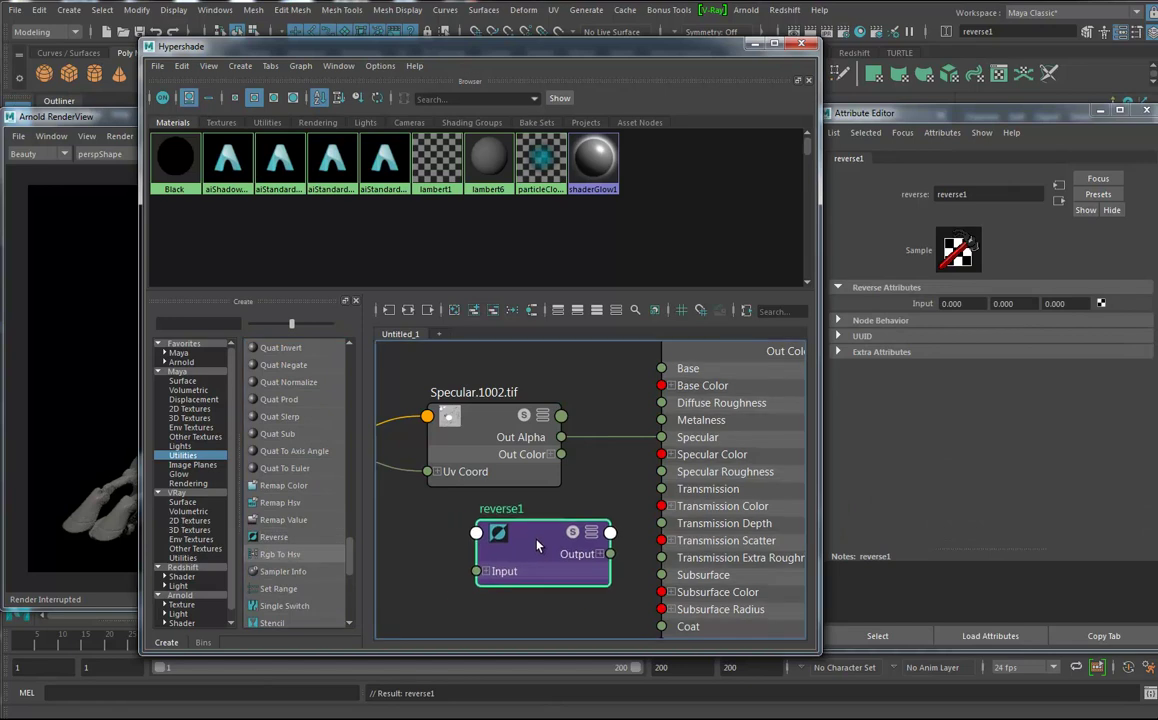
Connect the specular texture's Out Color to the Reverse node's Input, and its Output X to the material's Specular Roughness
{"action": "left_click_drag", "start_coordinate": [562, 455], "coordinate": [477, 570]}
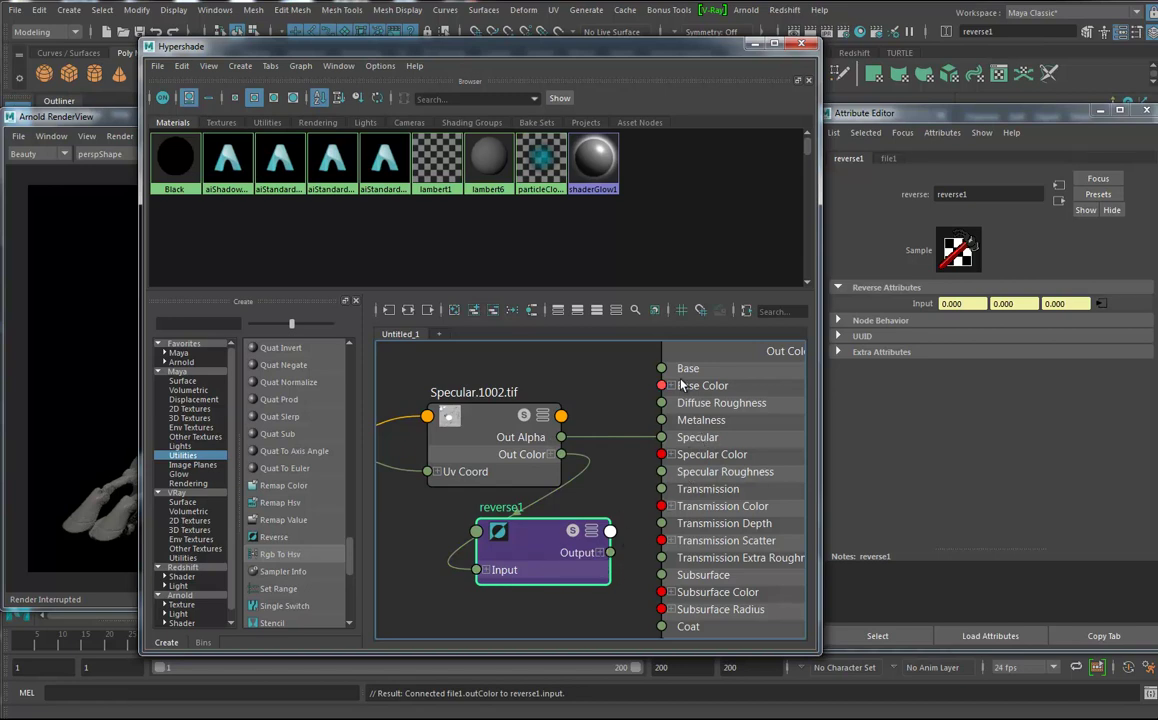
{"action": "middle_click_drag", "start_coordinate": [669, 437], "coordinate": [592, 466], "text": "alt"}
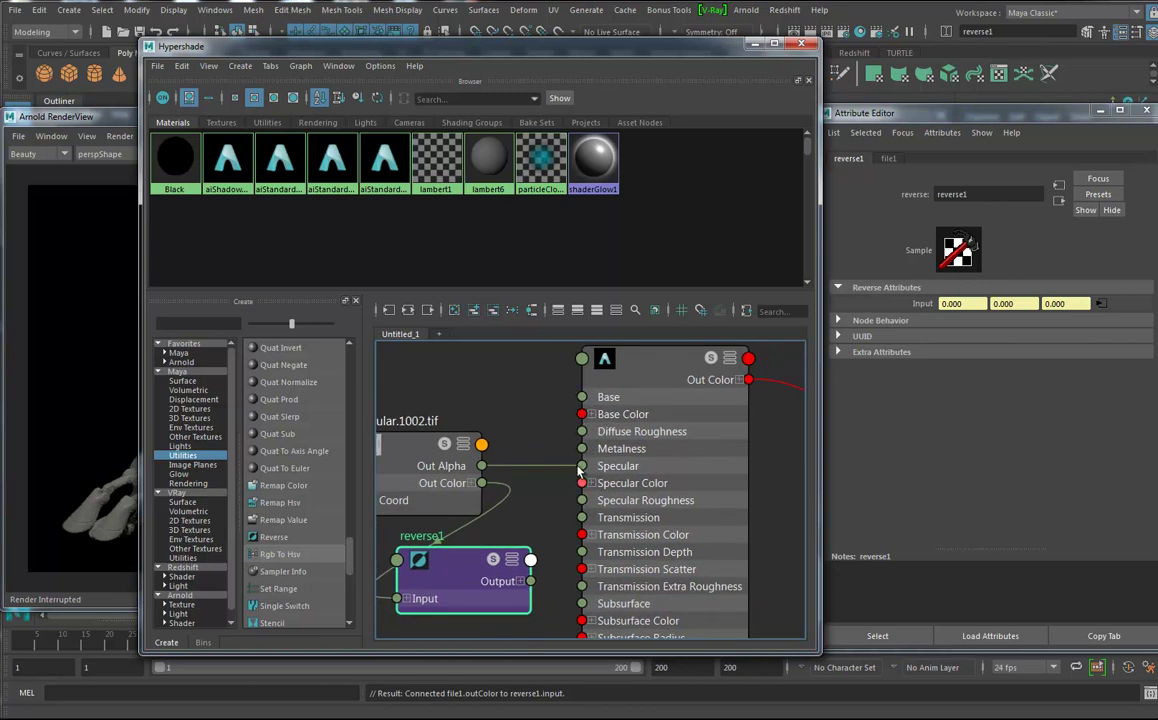
{"action": "middle_click_drag", "start_coordinate": [561, 526], "coordinate": [580, 490], "text": "alt"}
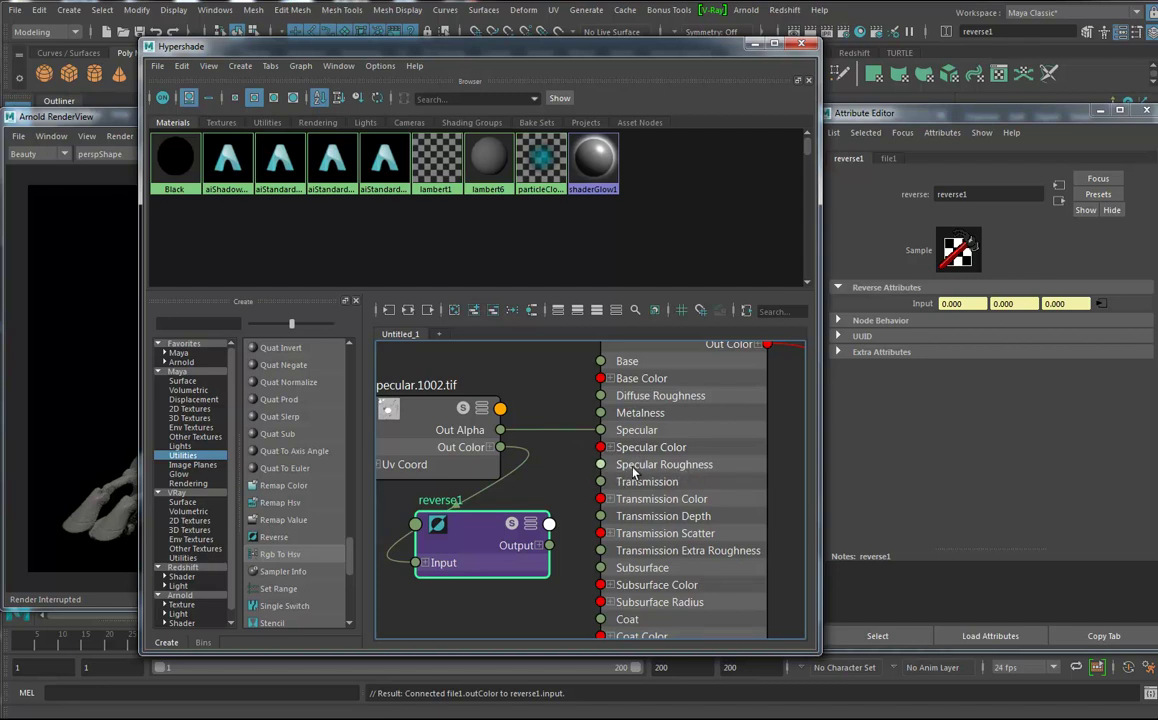
{"action": "mouse_move", "coordinate": [548, 547]}
{"action": "left_mouse_down"}
{"action": "mouse_move", "coordinate": [577, 495]}
{"action": "mouse_move", "coordinate": [545, 545]}
{"action": "left_mouse_up"}
{"action": "left_click", "coordinate": [539, 546]}
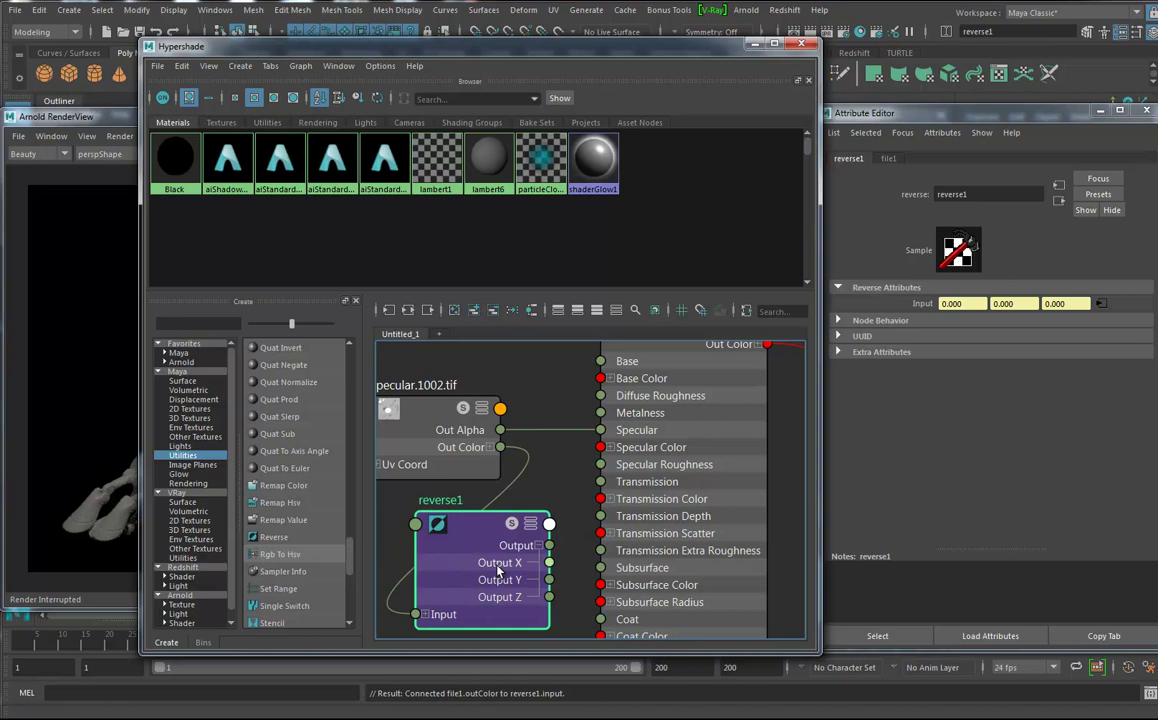
{"action": "left_click_drag", "start_coordinate": [550, 563], "coordinate": [600, 464]}
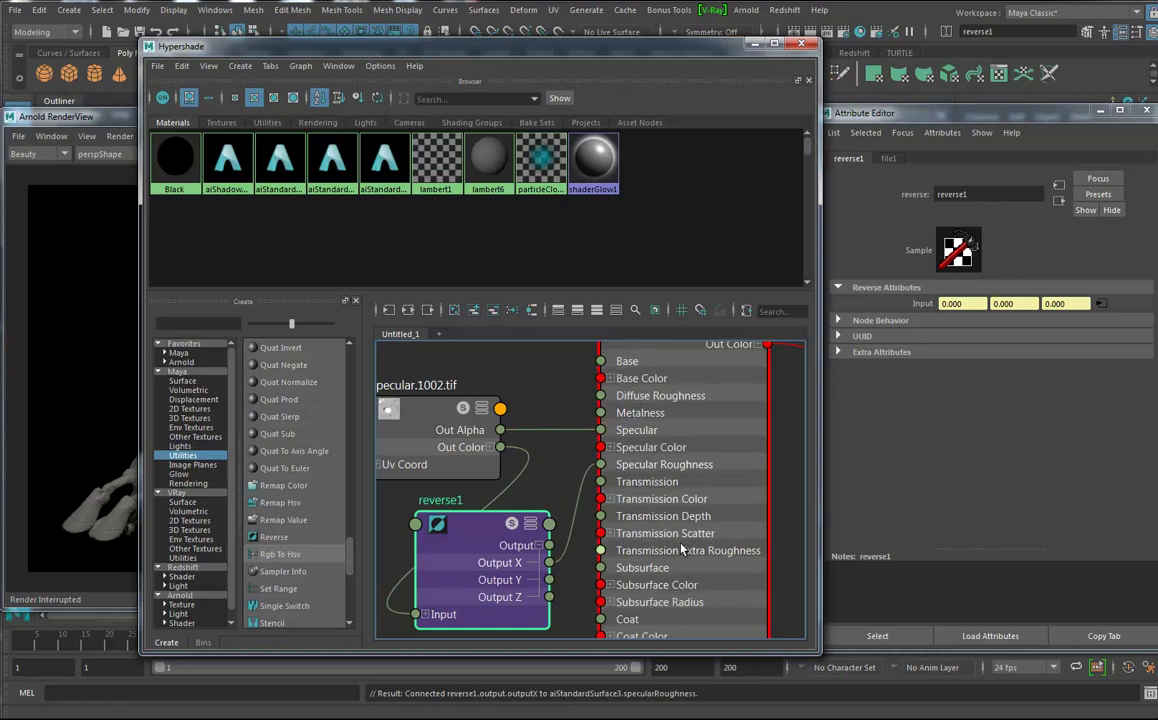
Render the robot in Arnold, reopen the render view to restart the render, and move it clear of the Attribute Editor
{"action": "left_click", "coordinate": [96, 115]}
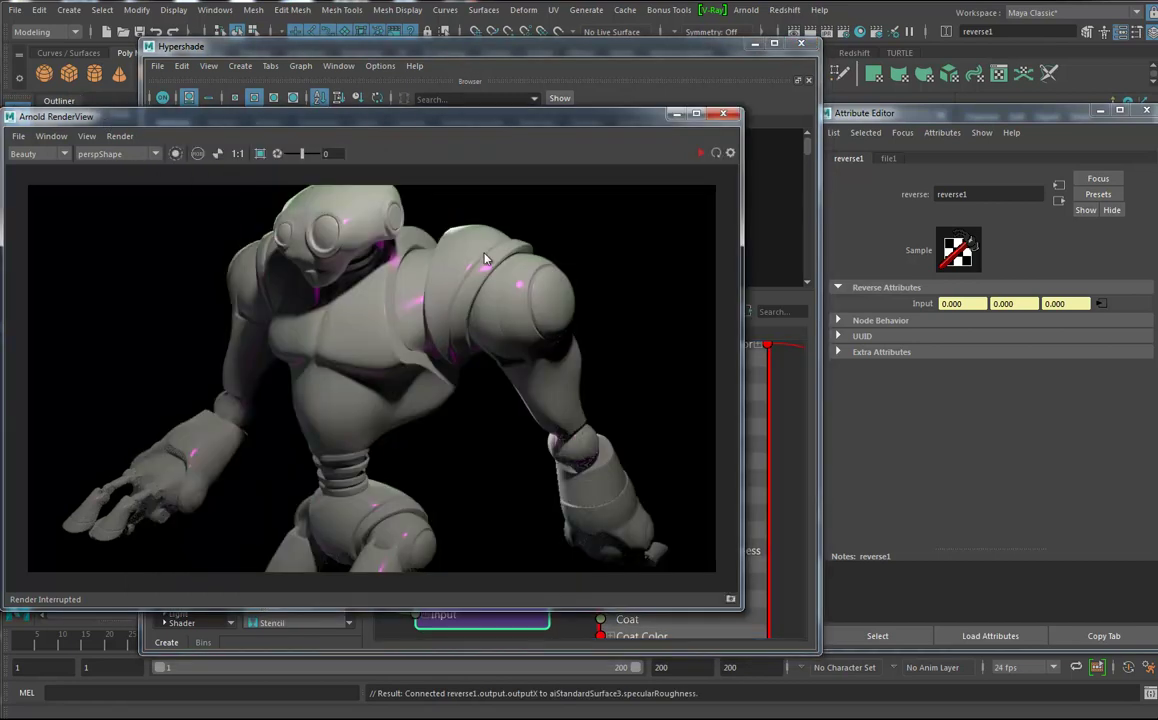
{"action": "left_click", "coordinate": [700, 155]}
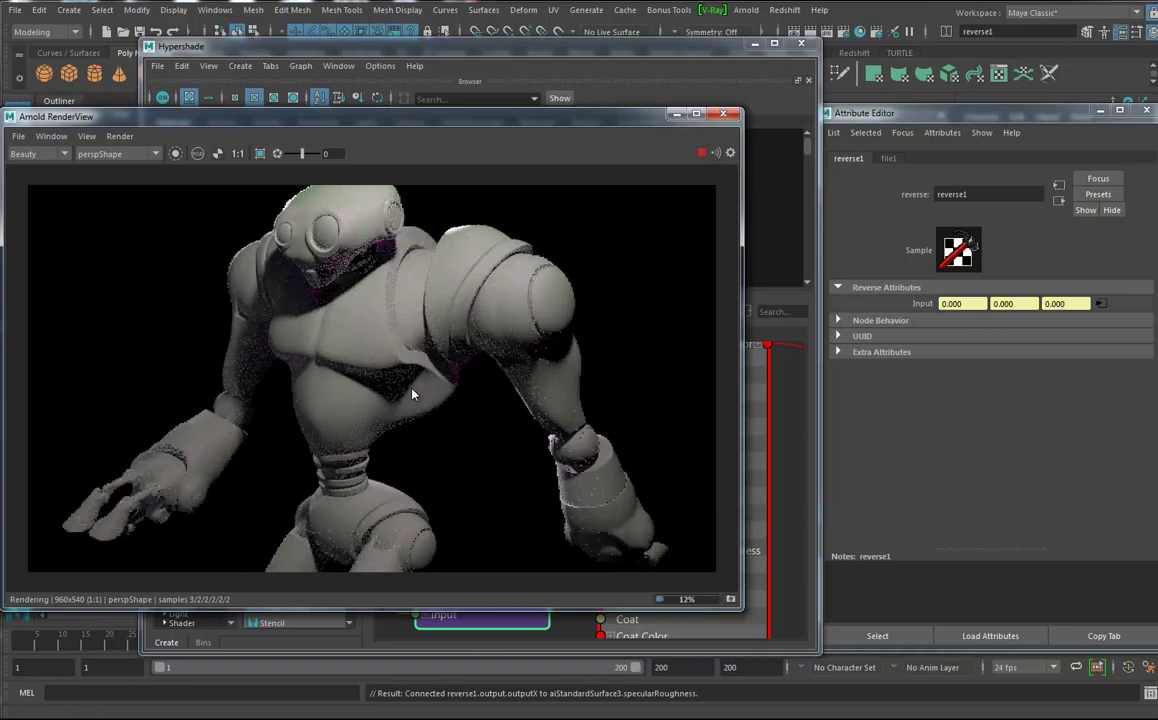
{"action": "left_click", "coordinate": [726, 115]}
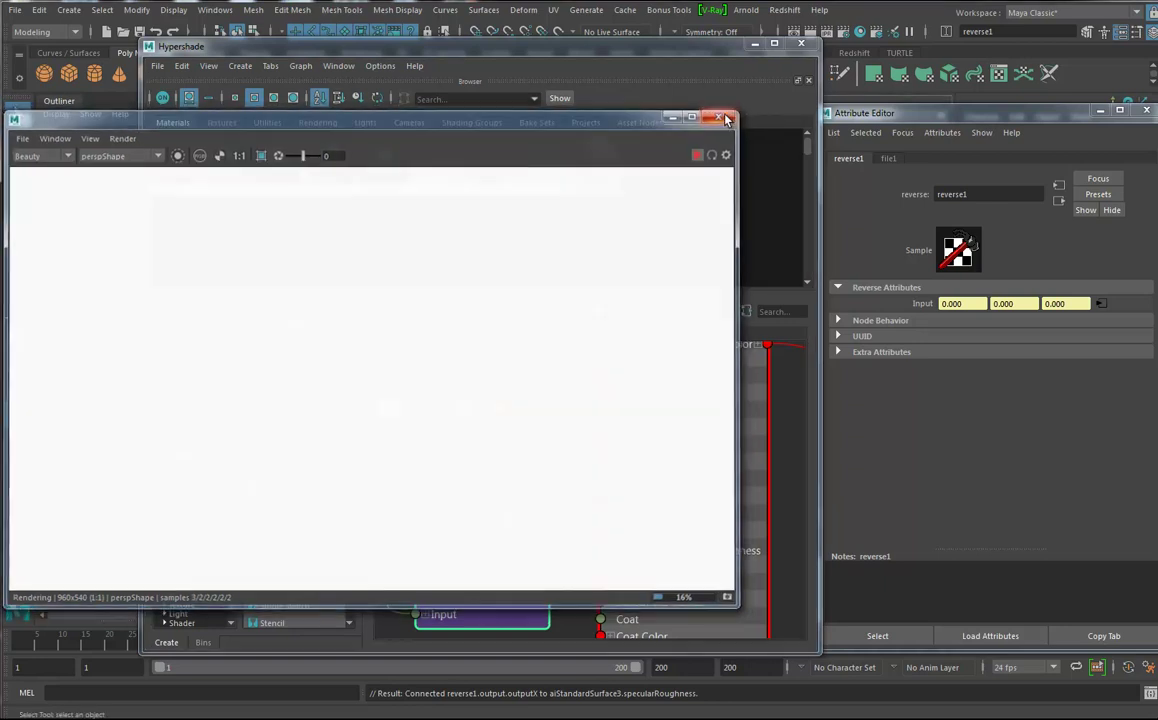
{"action": "left_click", "coordinate": [745, 9]}
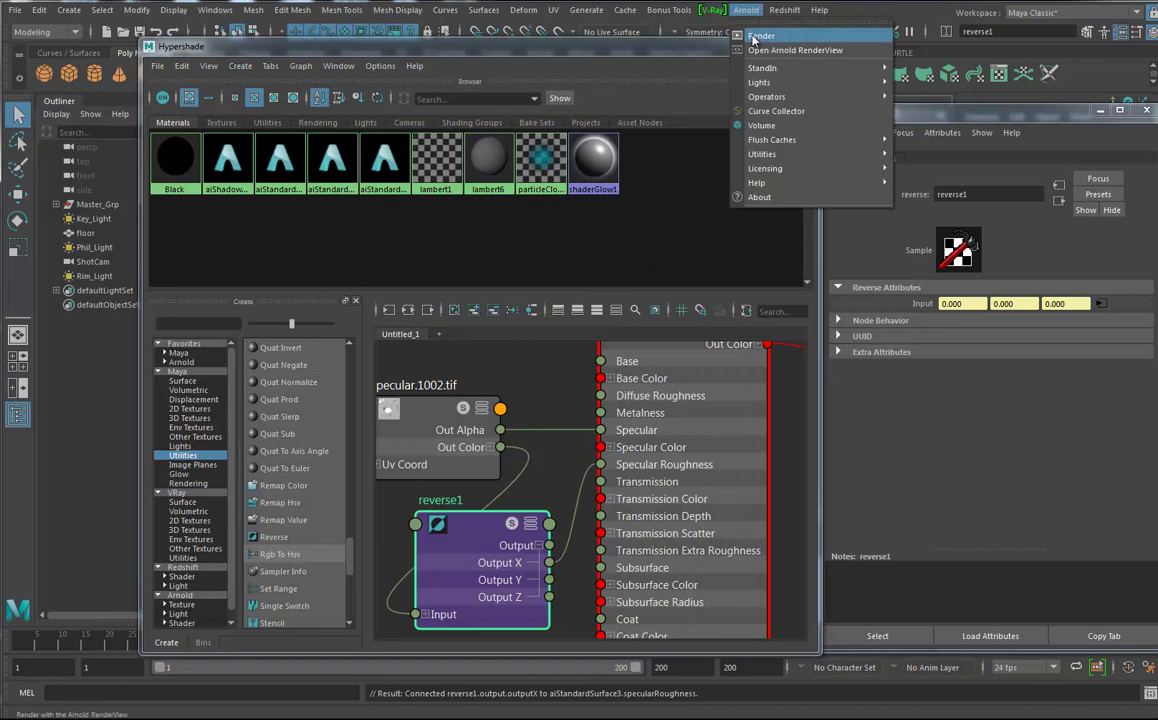
{"action": "left_click", "coordinate": [765, 27]}
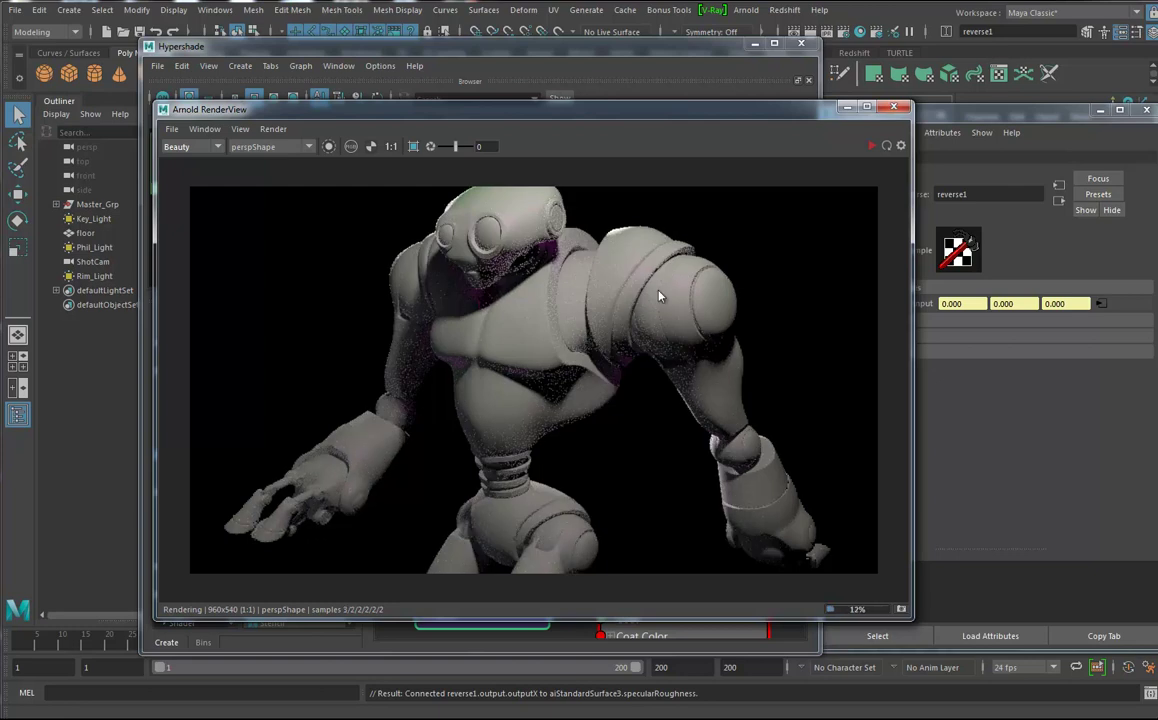
{"action": "left_click_drag", "start_coordinate": [618, 113], "coordinate": [430, 128]}
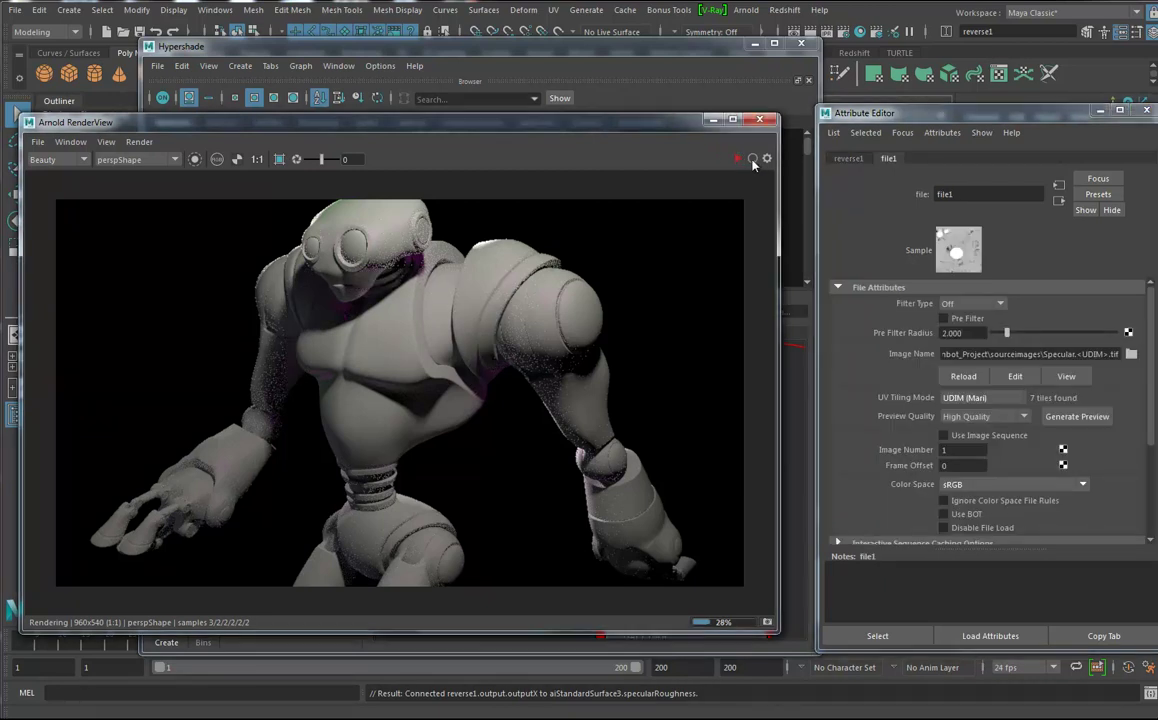
{"action": "left_click", "coordinate": [752, 160]}
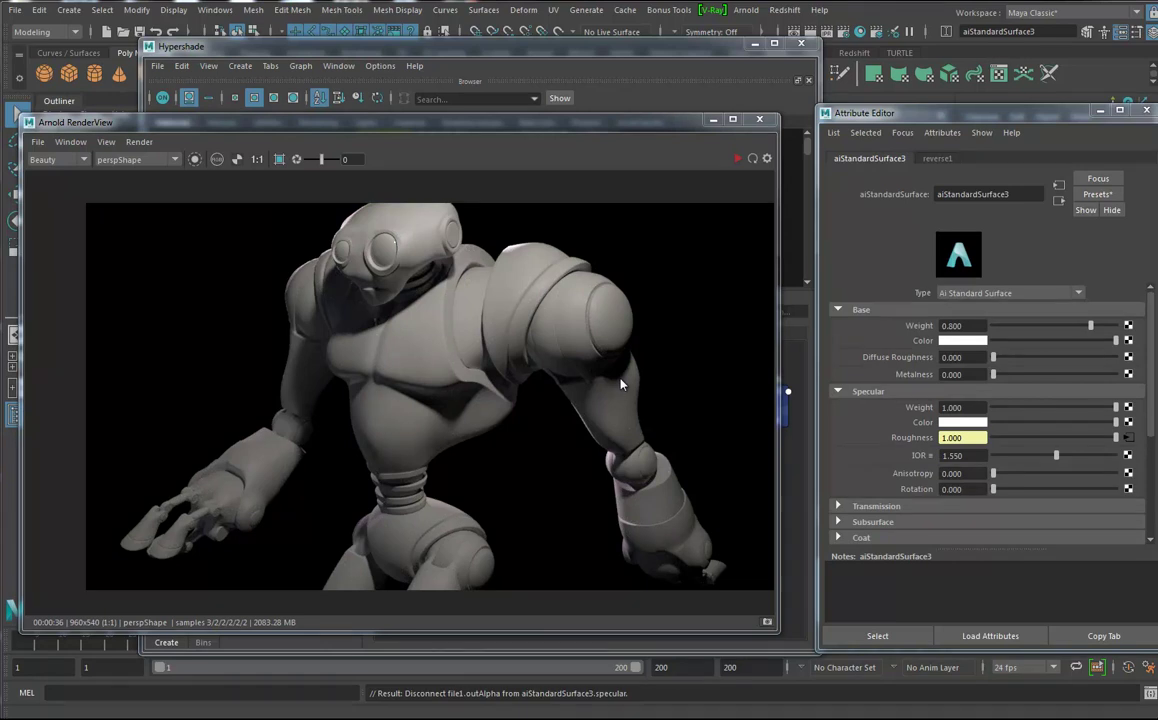
Examine the rendered chest, shoulder and upper arm up close to judge the roughness on the surface
{"action": "scroll", "coordinate": [620, 384], "scroll_direction": "up", "scroll_amount": 2}
{"action": "scroll", "coordinate": [620, 384], "scroll_direction": "up", "scroll_amount": 2}
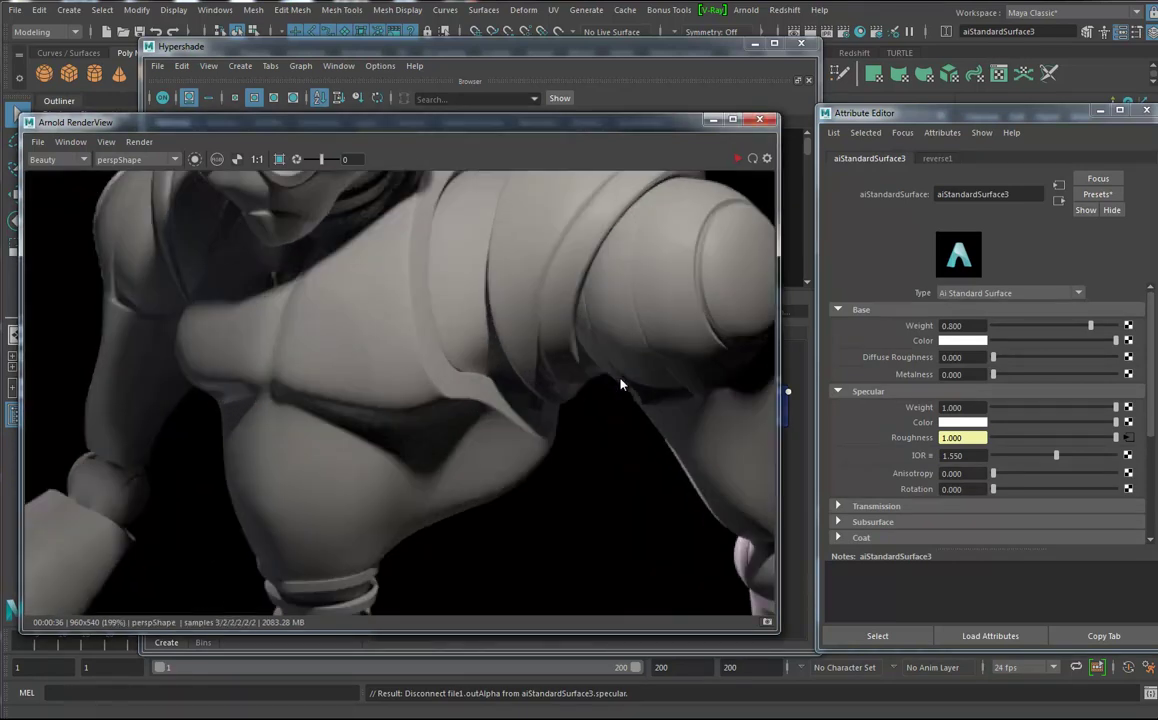
{"action": "scroll", "coordinate": [620, 384], "scroll_direction": "up", "scroll_amount": 3}
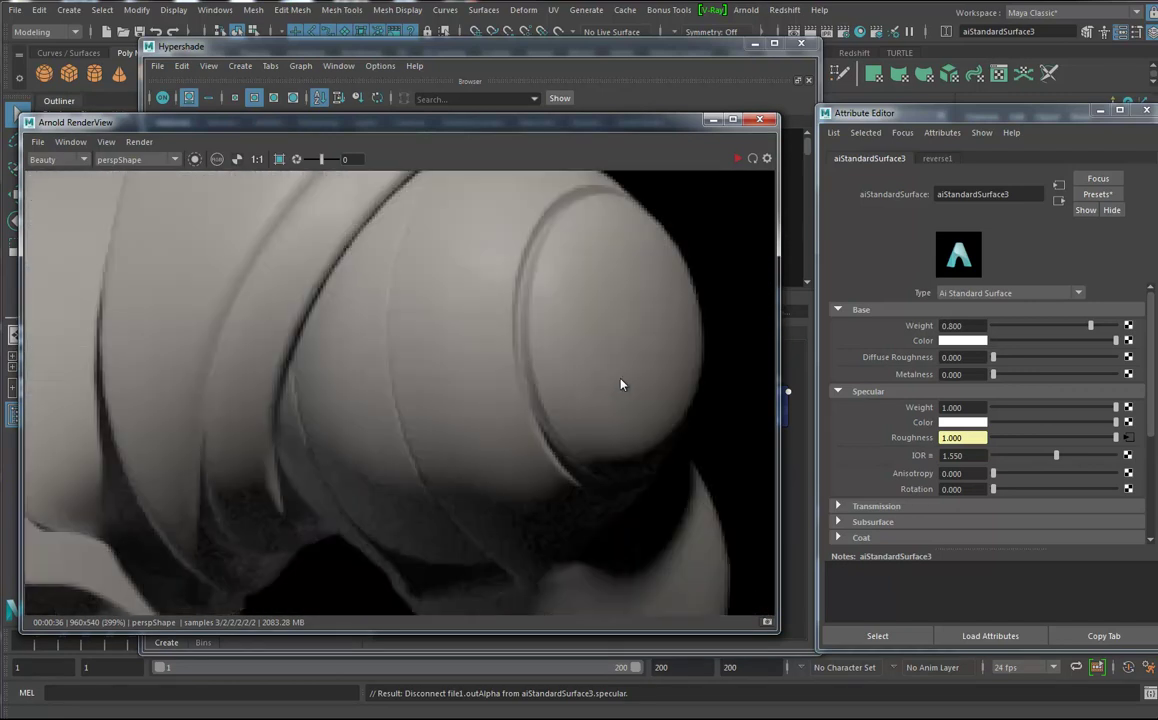
{"action": "scroll", "coordinate": [620, 384], "scroll_direction": "down", "scroll_amount": 2}
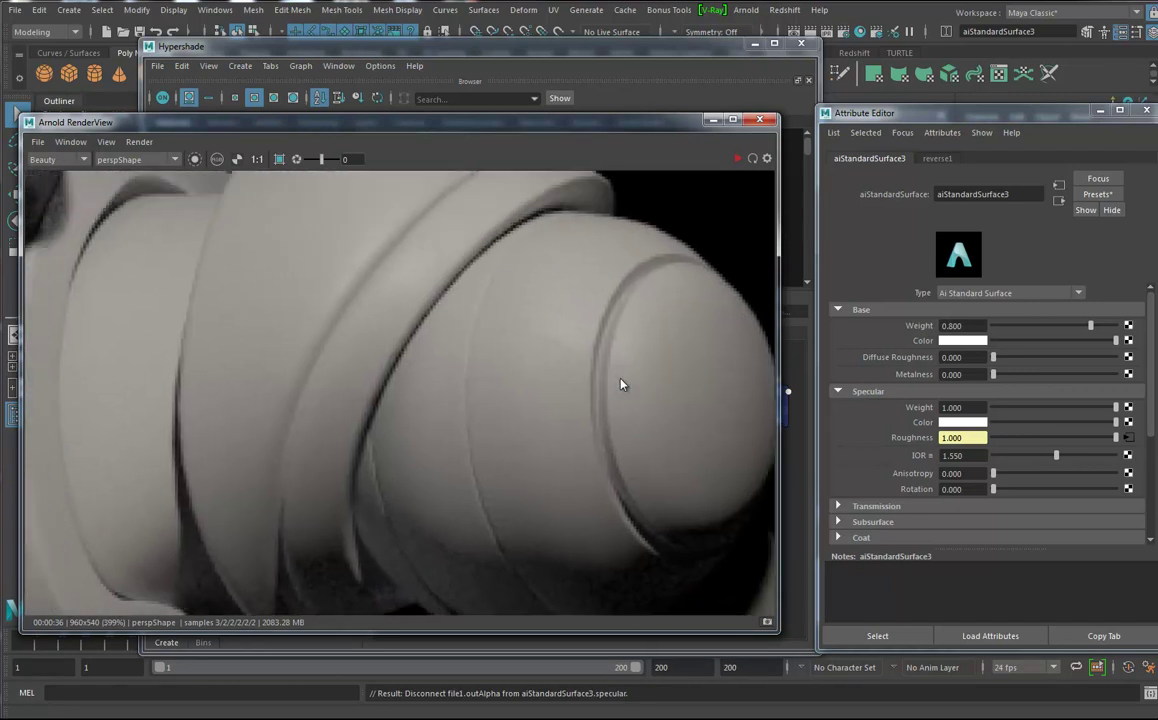
{"action": "scroll", "coordinate": [620, 384], "scroll_direction": "down", "scroll_amount": 2}
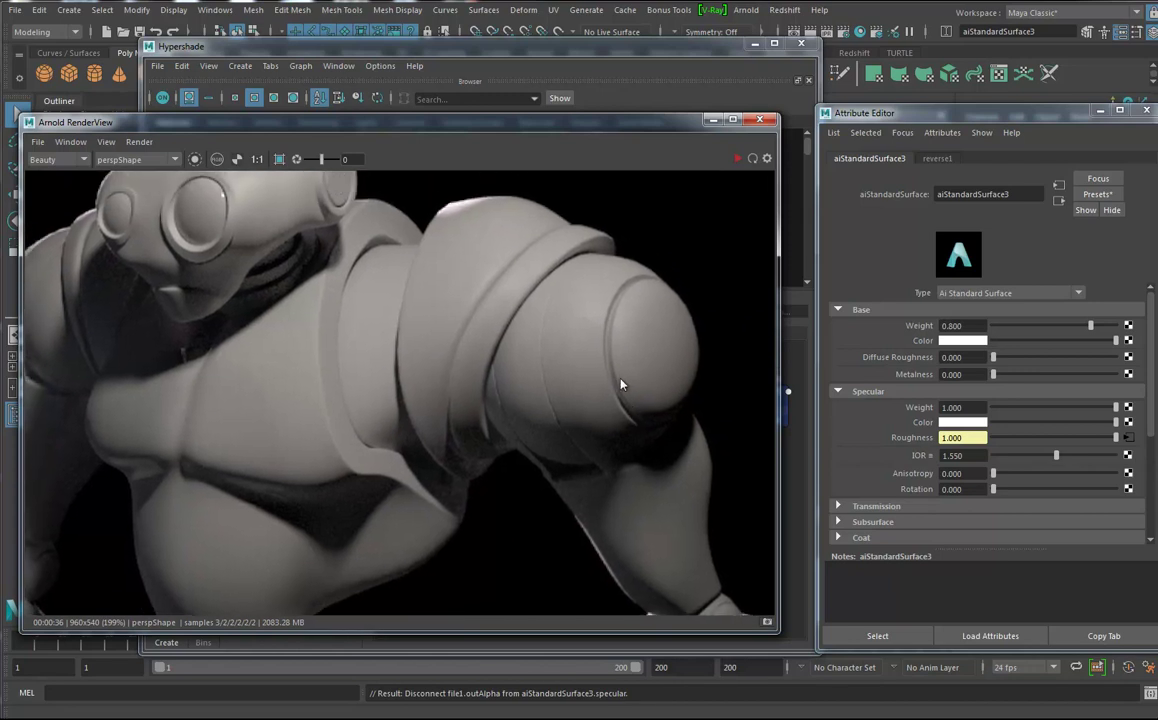
Undo the disconnection of the specular texture's Out Alpha from the material's specular weight and bring back the render view
{"action": "key", "text": "alt+Tab"}
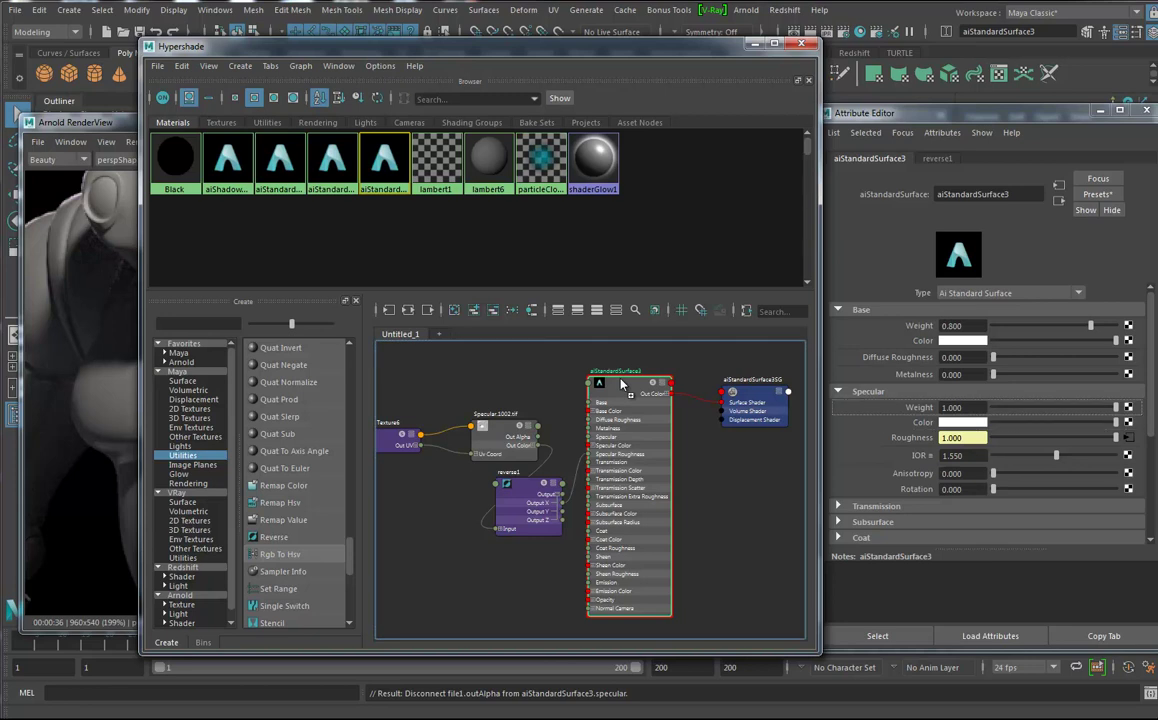
{"action": "key", "text": "ctrl+z"}
{"action": "key", "text": "alt+Tab"}
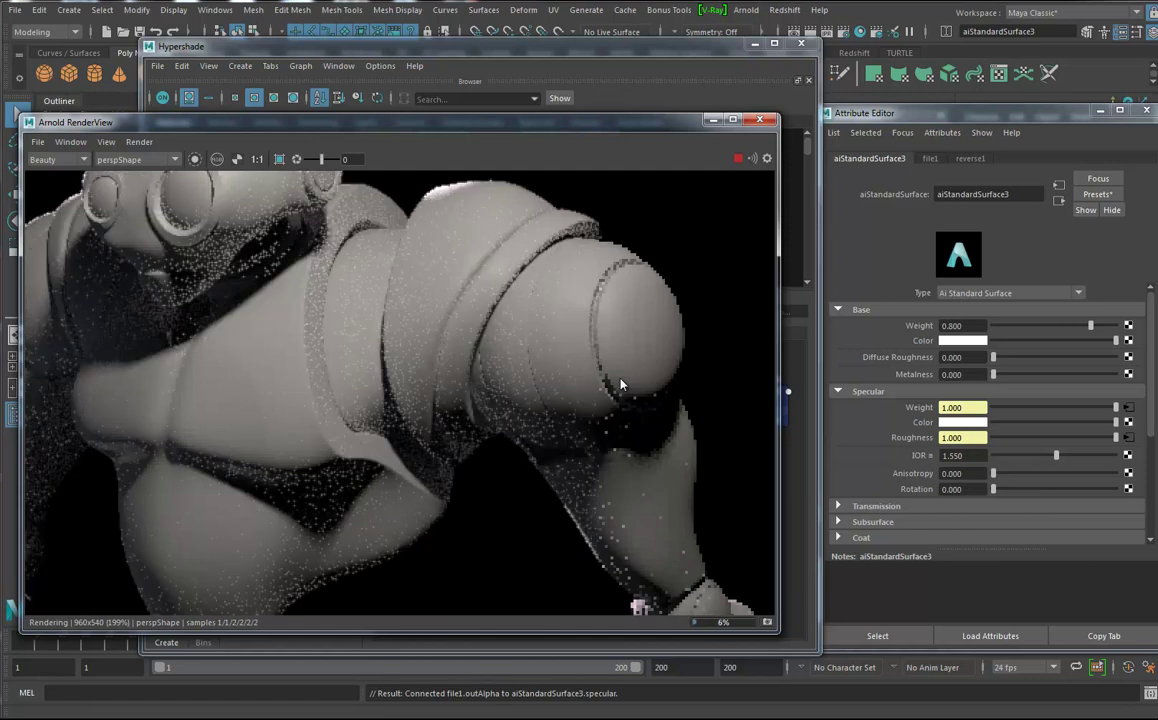
Collapse the material's Base attributes, expand its Geometry attributes to reach Bump Mapping, and stop the live render
{"action": "key", "text": "alt+Tab"}
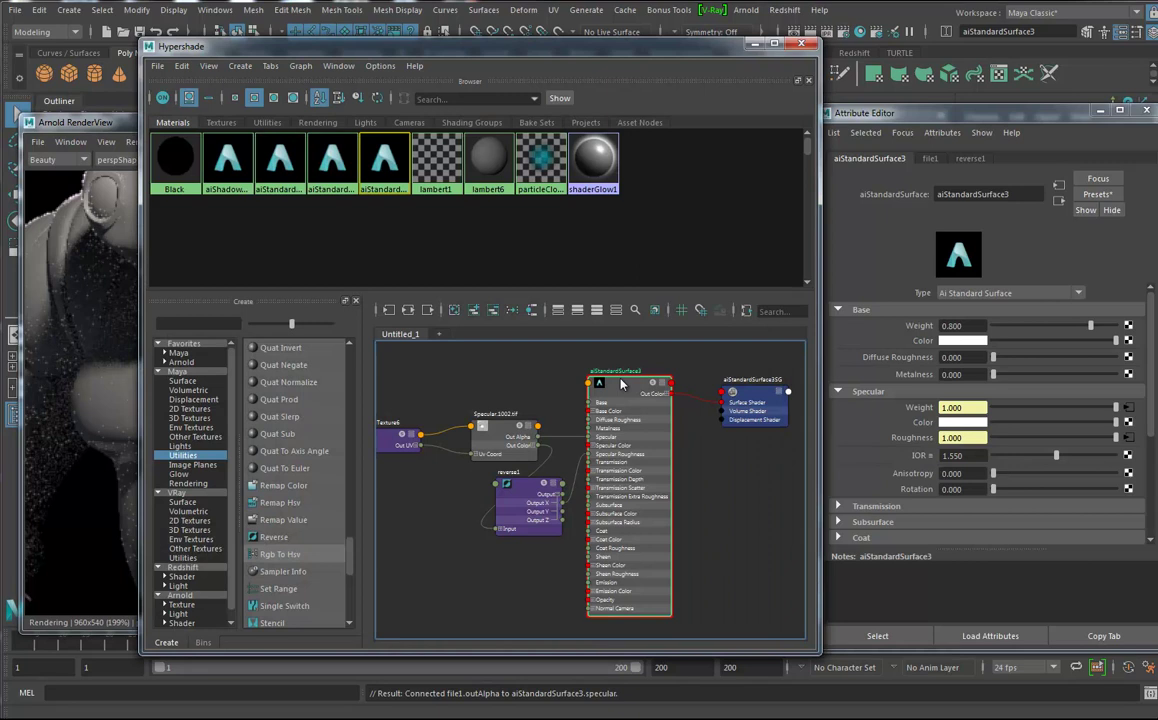
{"action": "left_click", "coordinate": [846, 310]}
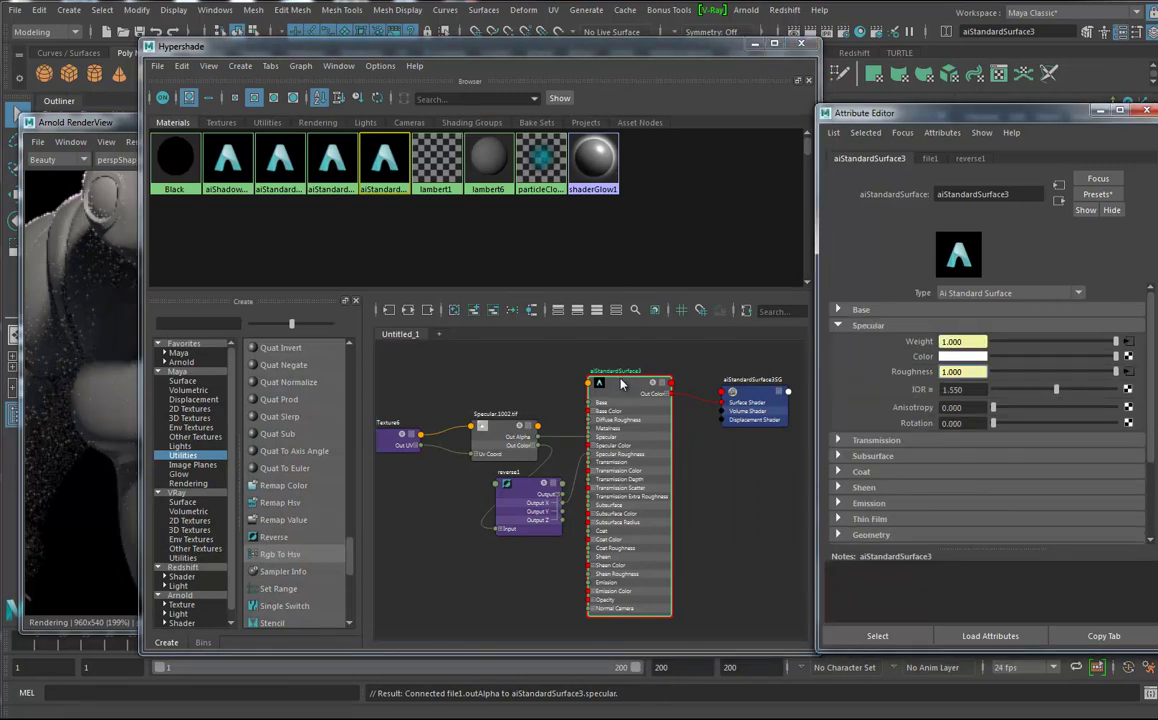
{"action": "left_click", "coordinate": [838, 535]}
{"action": "scroll", "coordinate": [986, 440], "scroll_direction": "down", "scroll_amount": 1}
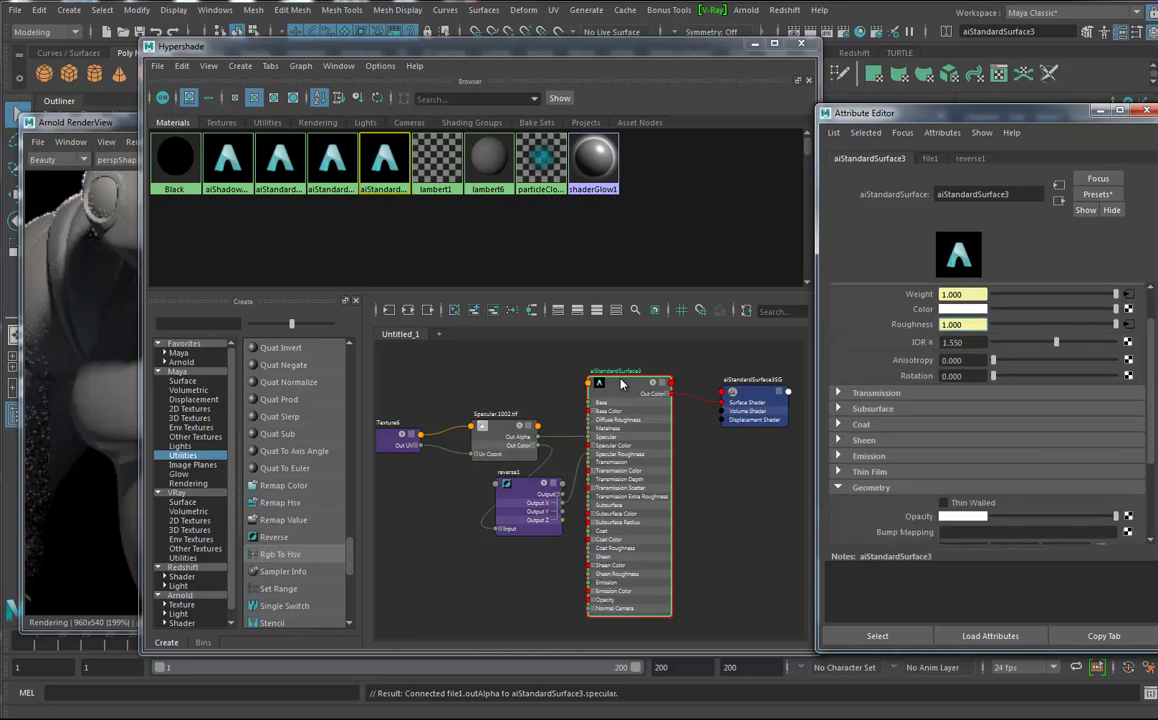
{"action": "scroll", "coordinate": [986, 440], "scroll_direction": "down", "scroll_amount": 3}
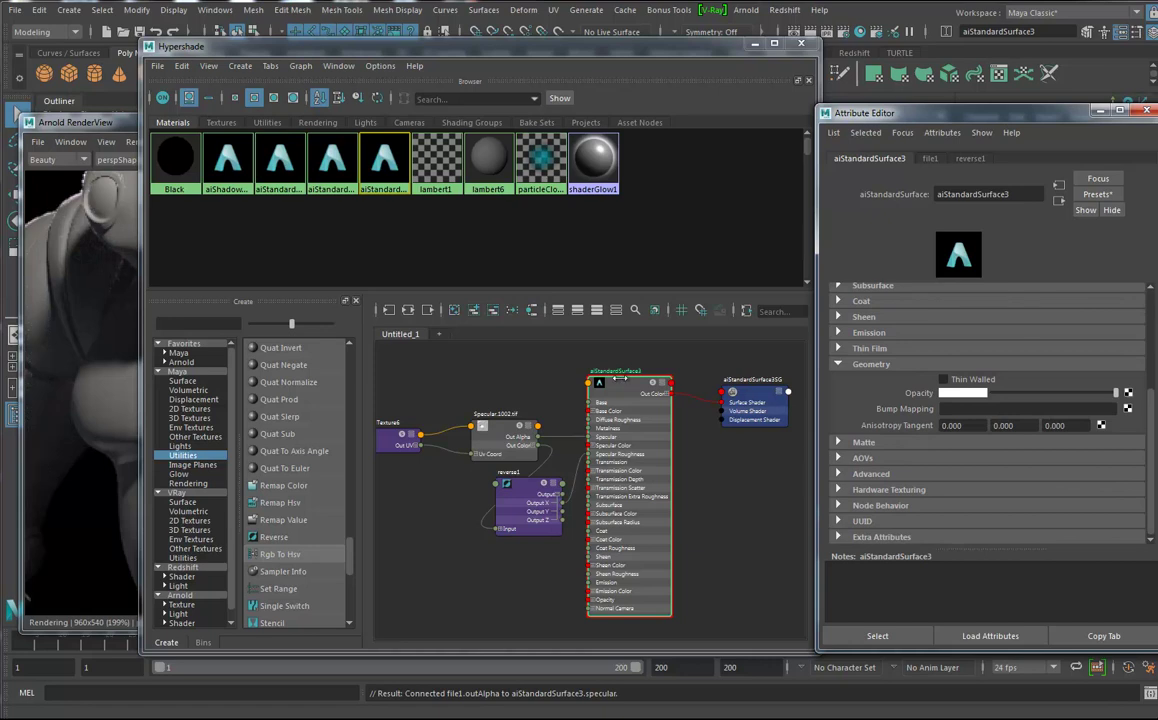
{"action": "left_click", "coordinate": [84, 122]}
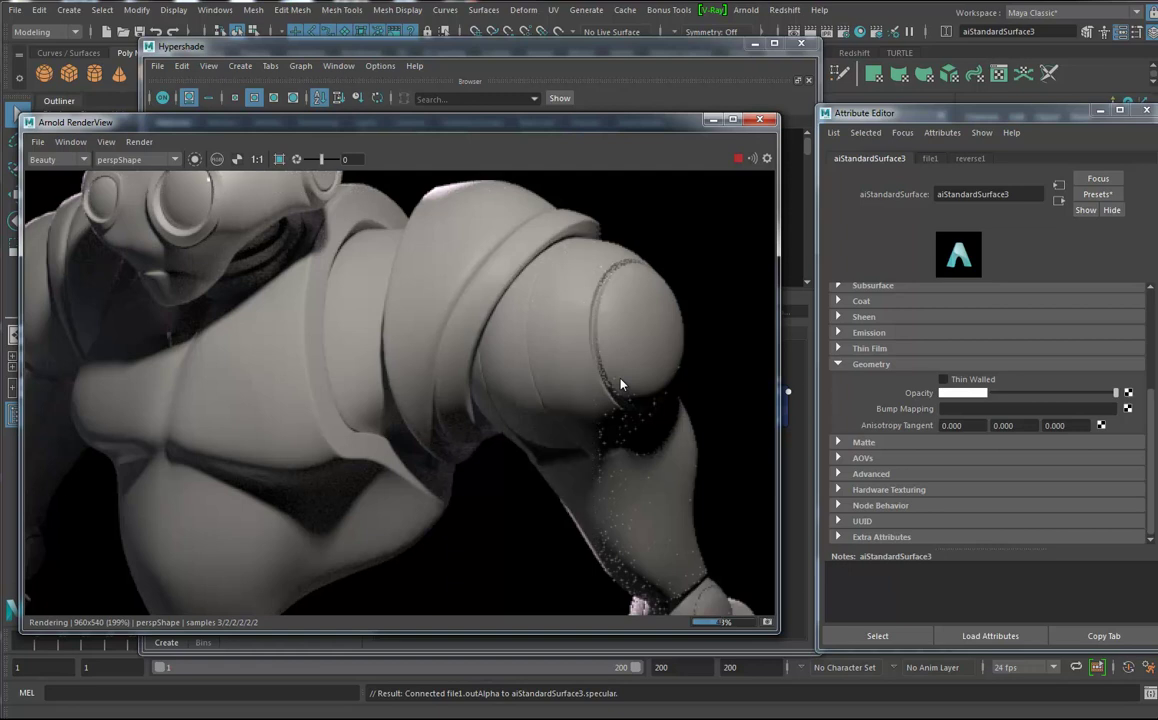
{"action": "left_click", "coordinate": [738, 159]}
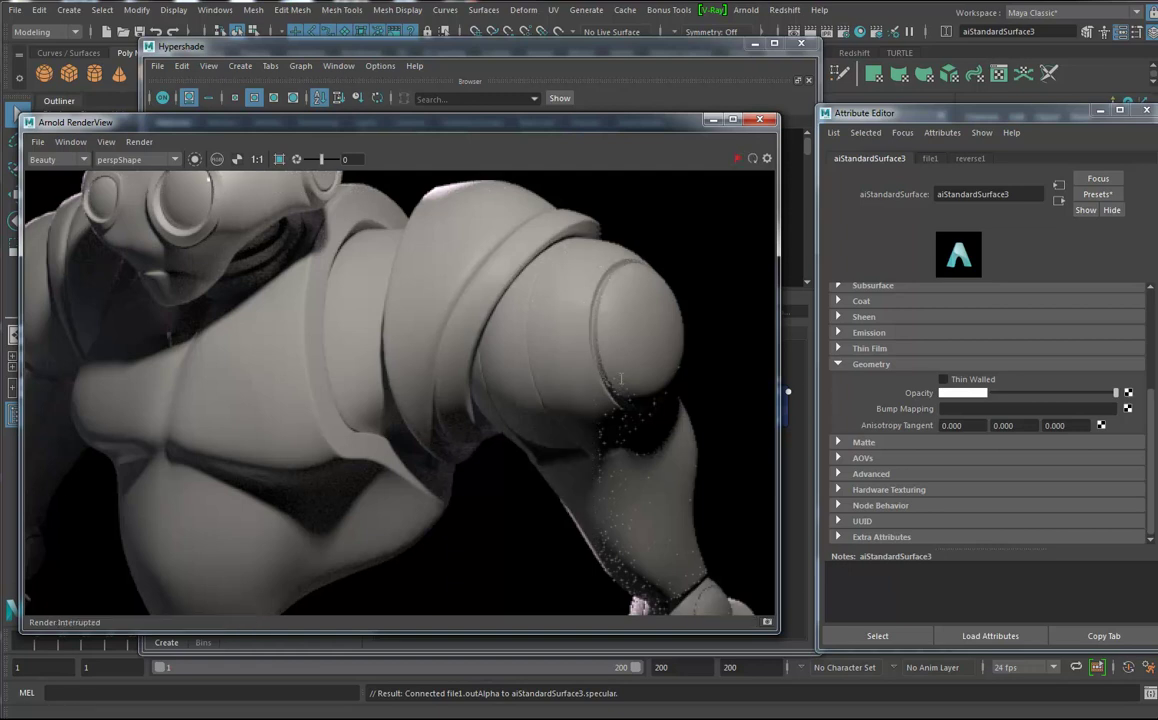
Map a File texture to the material's Bump Mapping and load Bump.1002.tif from the sourceimages folder
{"action": "left_click", "coordinate": [1128, 408]}
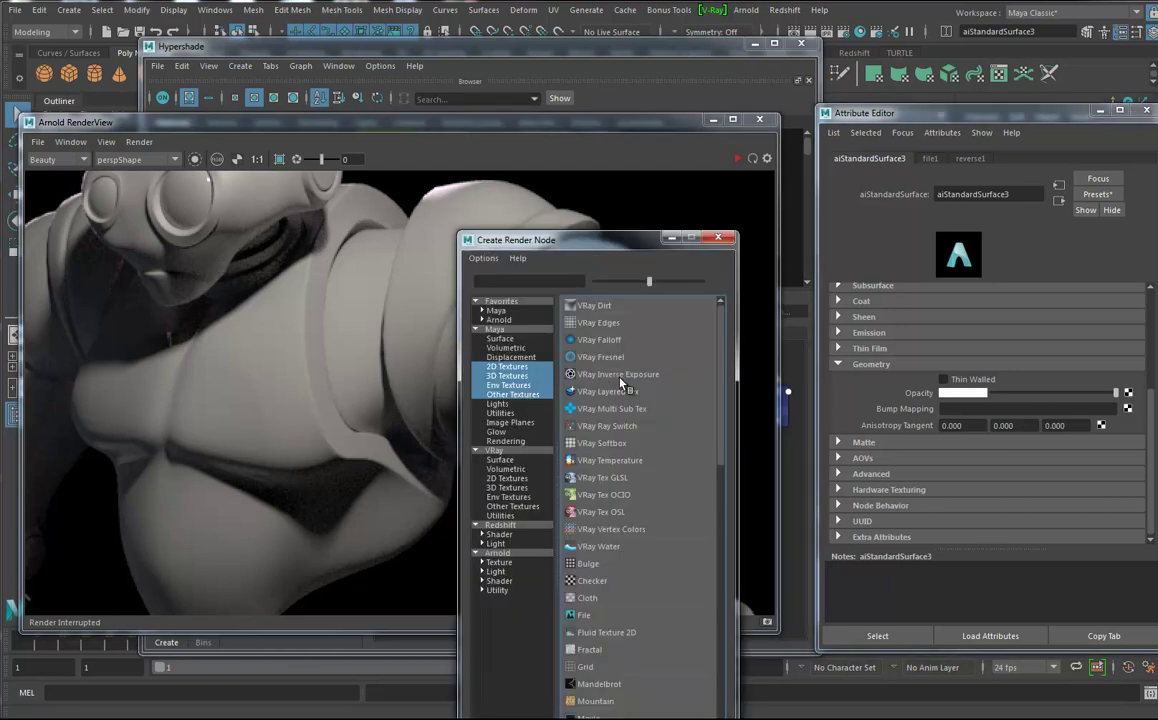
{"action": "left_click", "coordinate": [584, 615]}
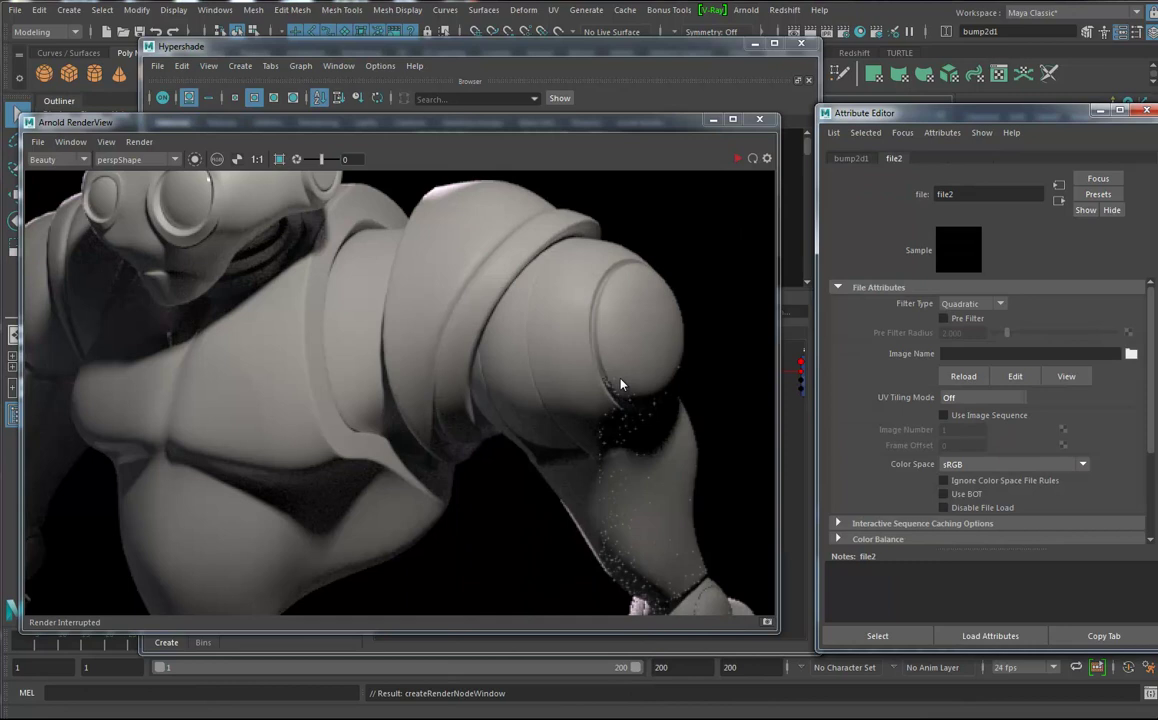
{"action": "left_click", "coordinate": [1131, 353]}
{"action": "left_click", "coordinate": [420, 336]}
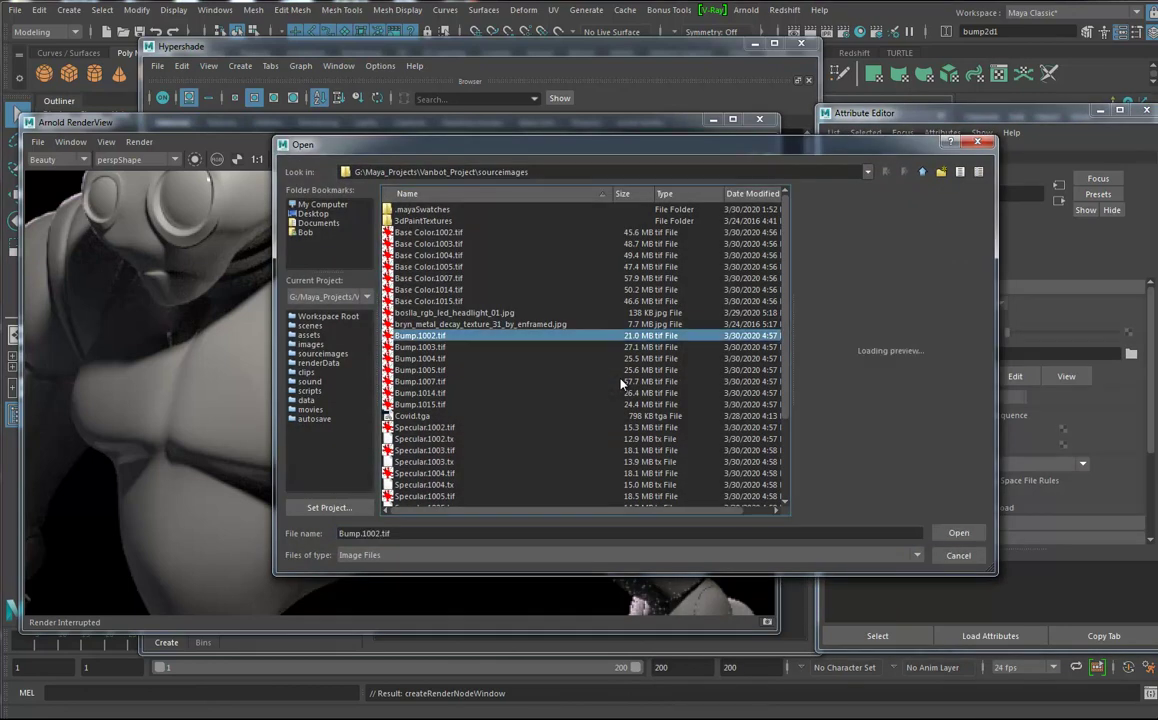
{"action": "left_click", "coordinate": [959, 533]}
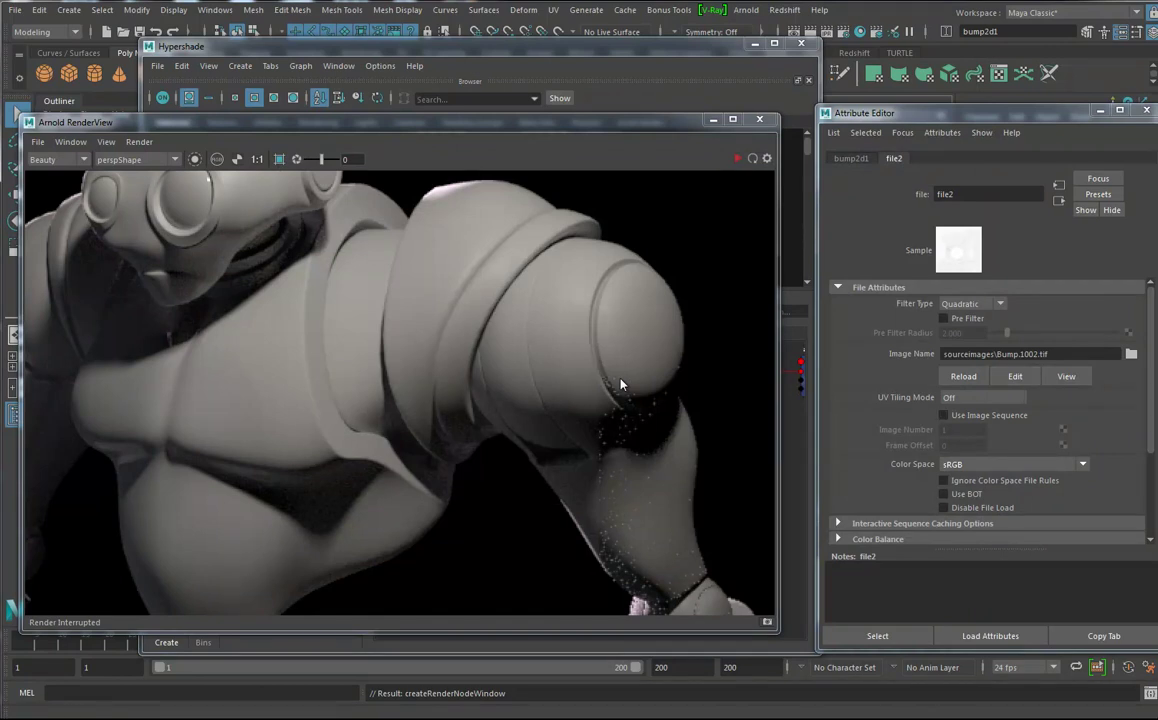
Set the bump texture's filter type to Off and its UV tiling mode to UDIM (Mari)
{"action": "left_click", "coordinate": [973, 304]}
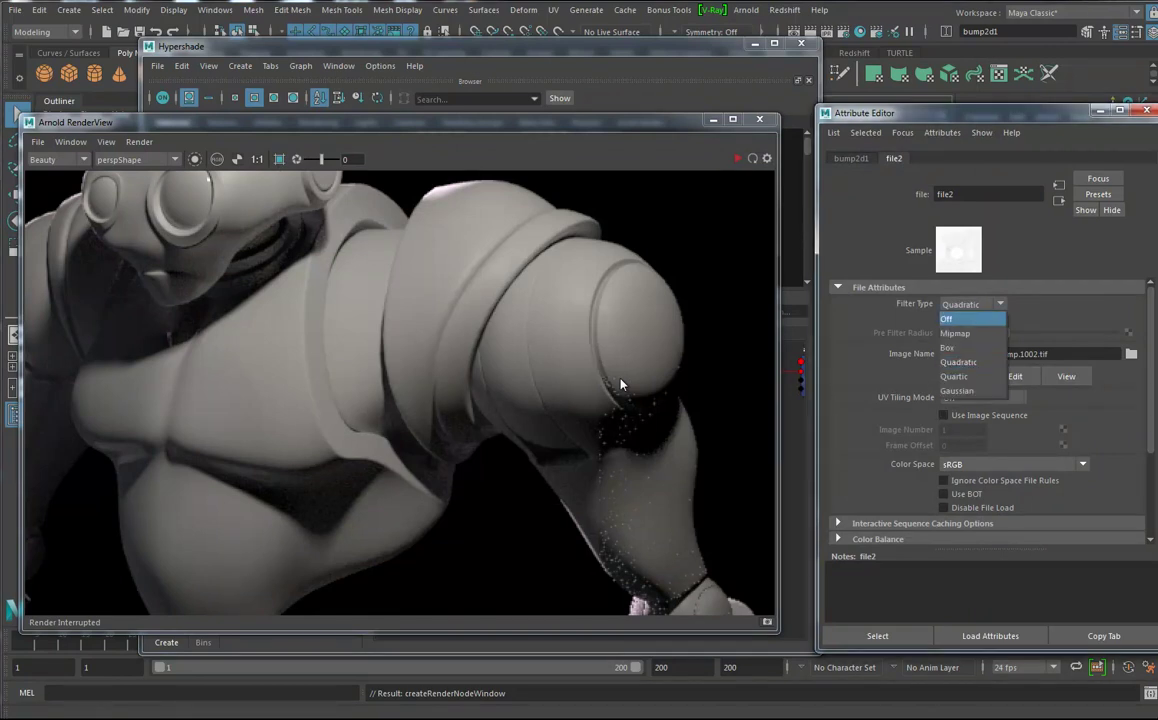
{"action": "left_click", "coordinate": [946, 318]}
{"action": "left_click", "coordinate": [983, 398]}
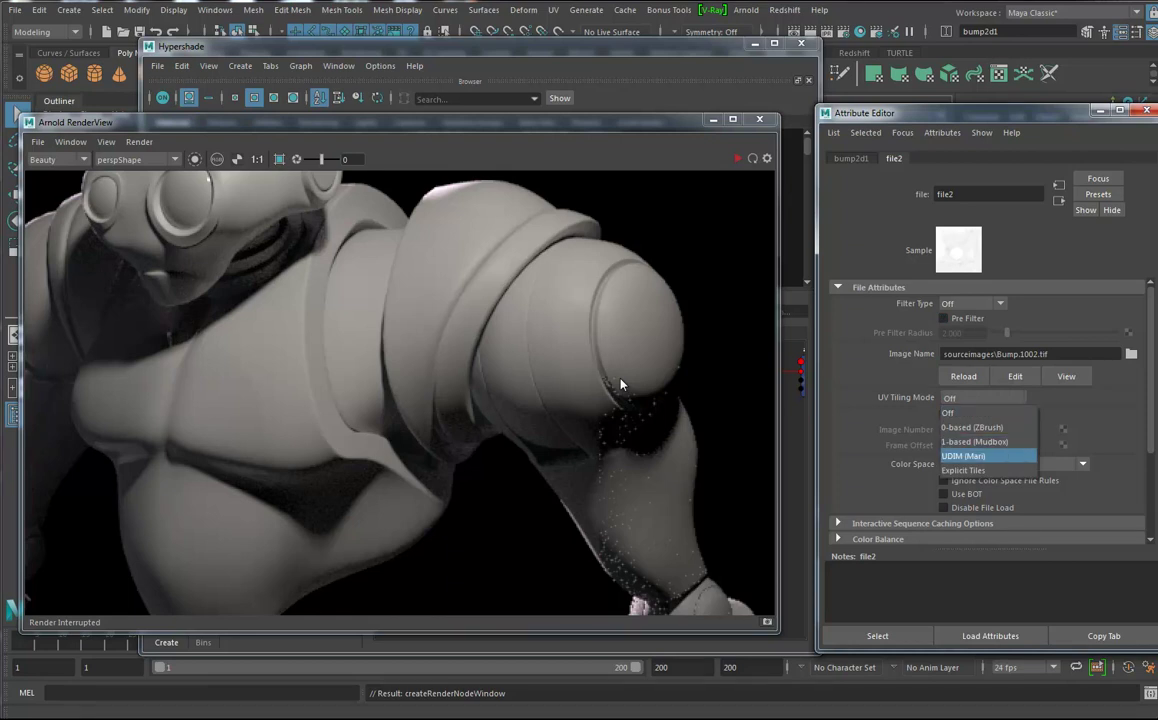
{"action": "left_click", "coordinate": [975, 456]}
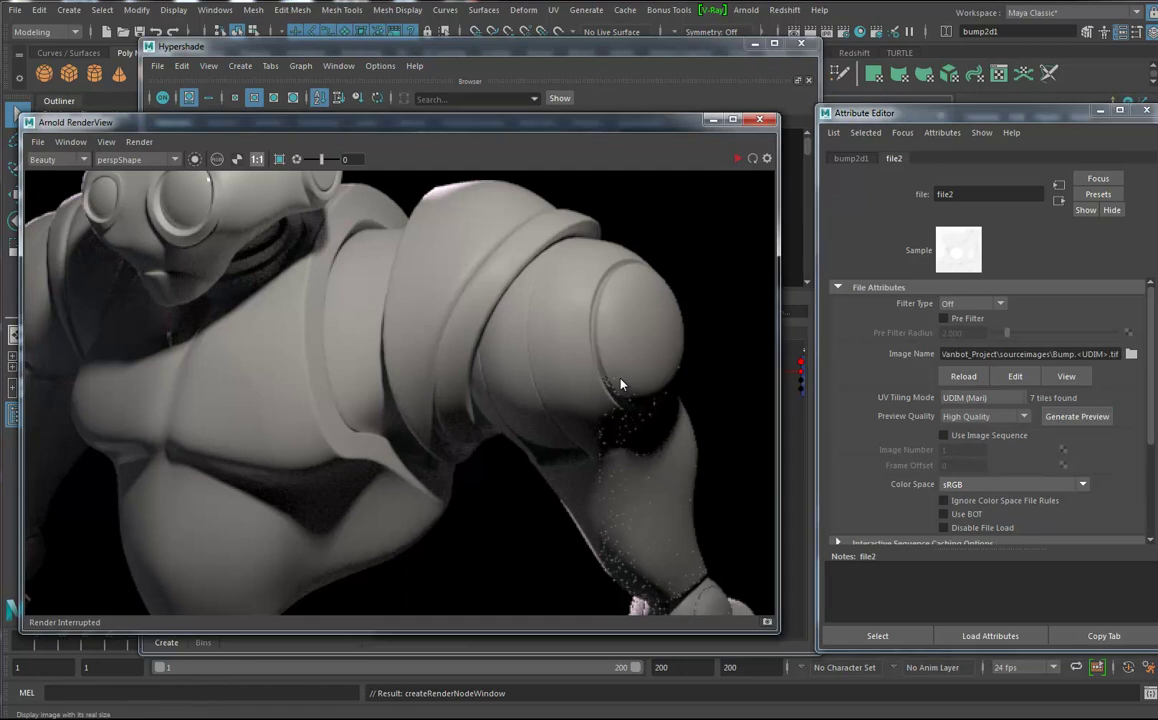
Frame the whole live render, review the shading network, and set the bump node's Bump Depth to 0.5
{"action": "key", "text": "f"}
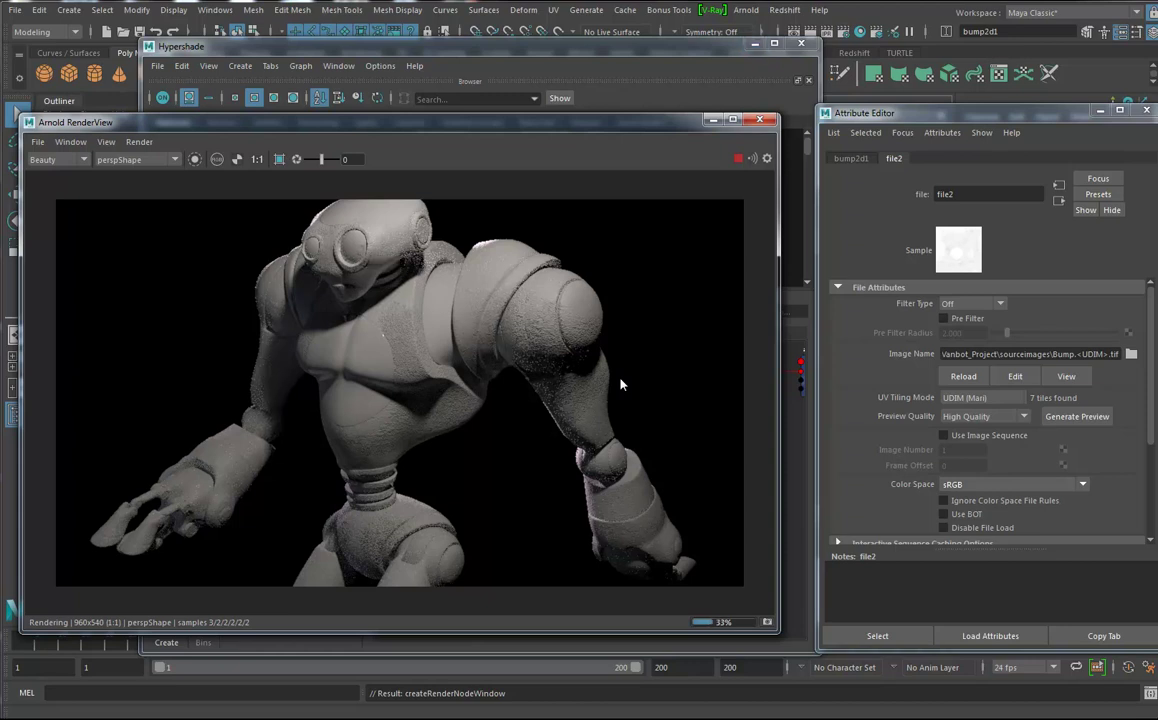
{"action": "key", "text": "alt+Tab"}
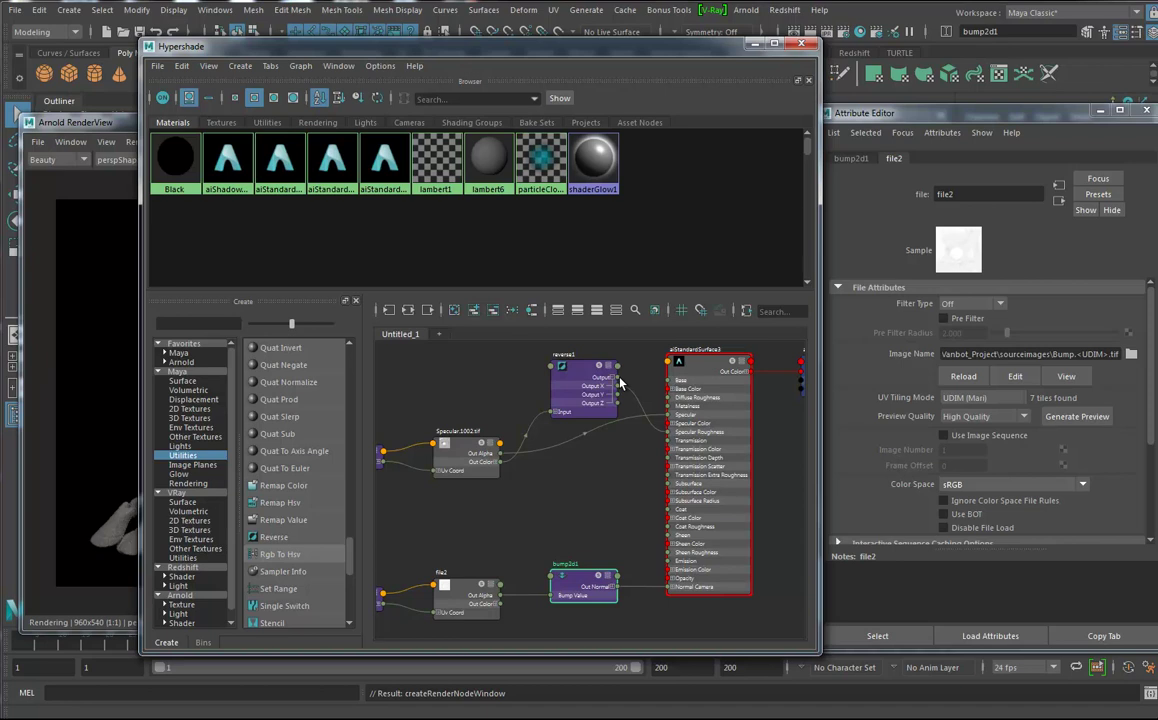
{"action": "scroll", "coordinate": [619, 383], "scroll_direction": "up", "scroll_amount": 2}
{"action": "scroll", "coordinate": [619, 379], "scroll_direction": "down", "scroll_amount": 4}
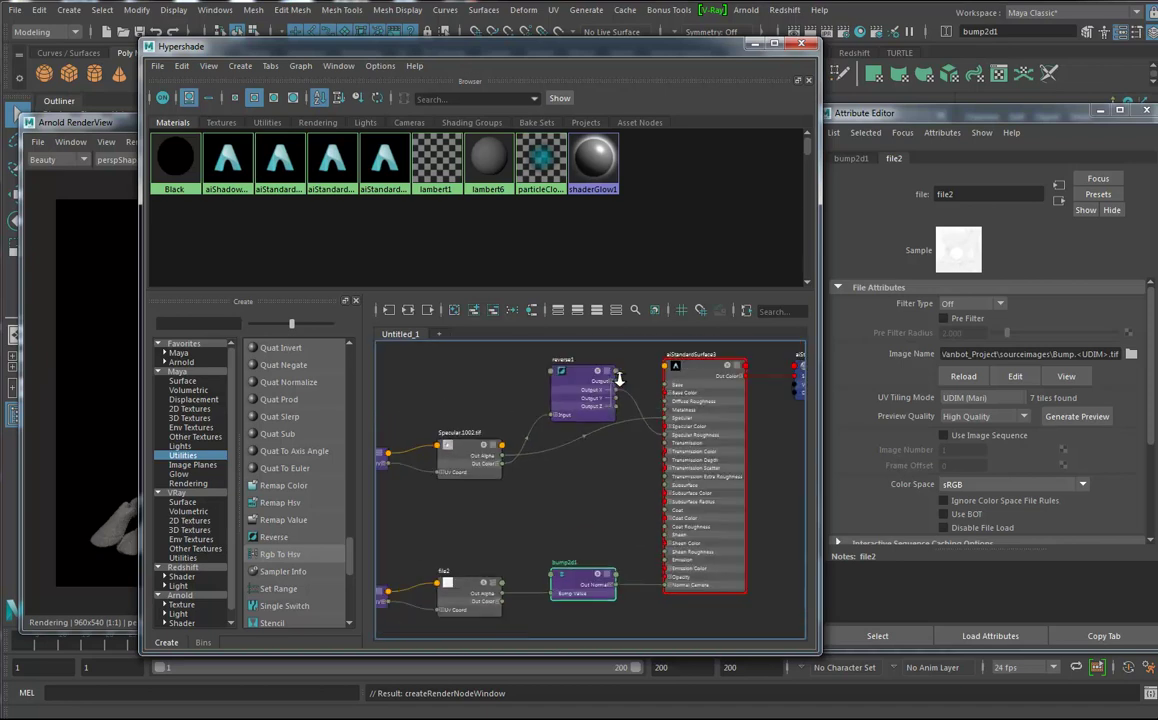
{"action": "scroll", "coordinate": [619, 381], "scroll_direction": "down", "scroll_amount": 3}
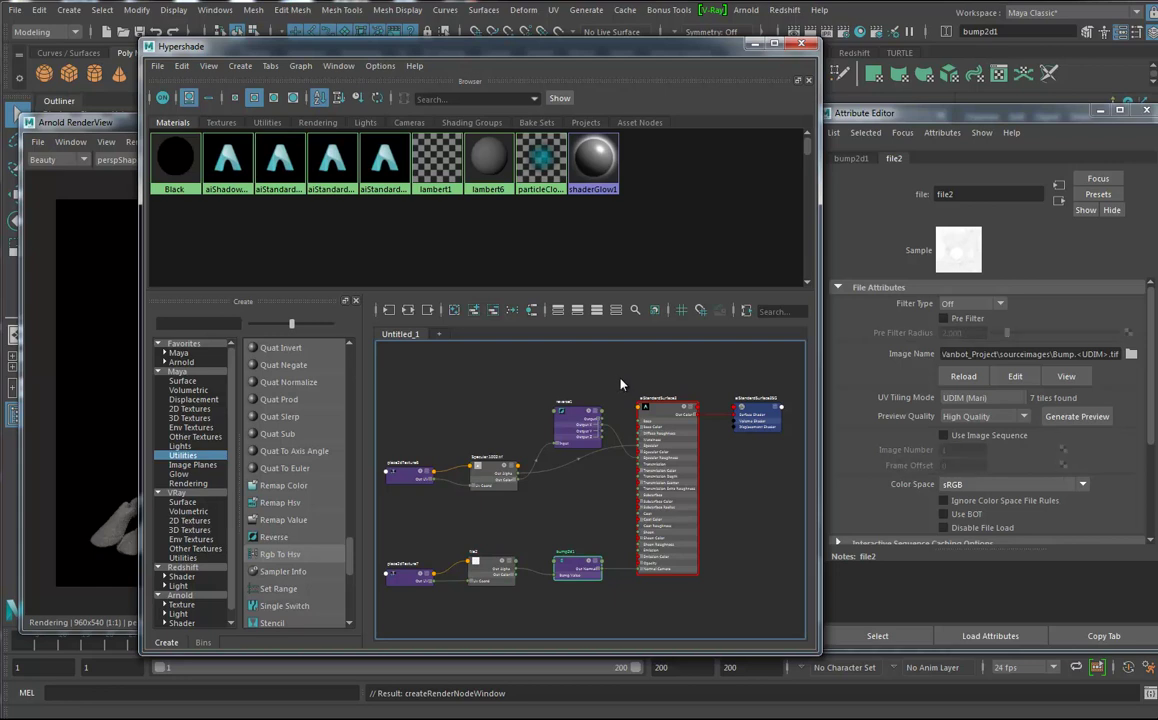
{"action": "key", "text": "alt+Tab"}
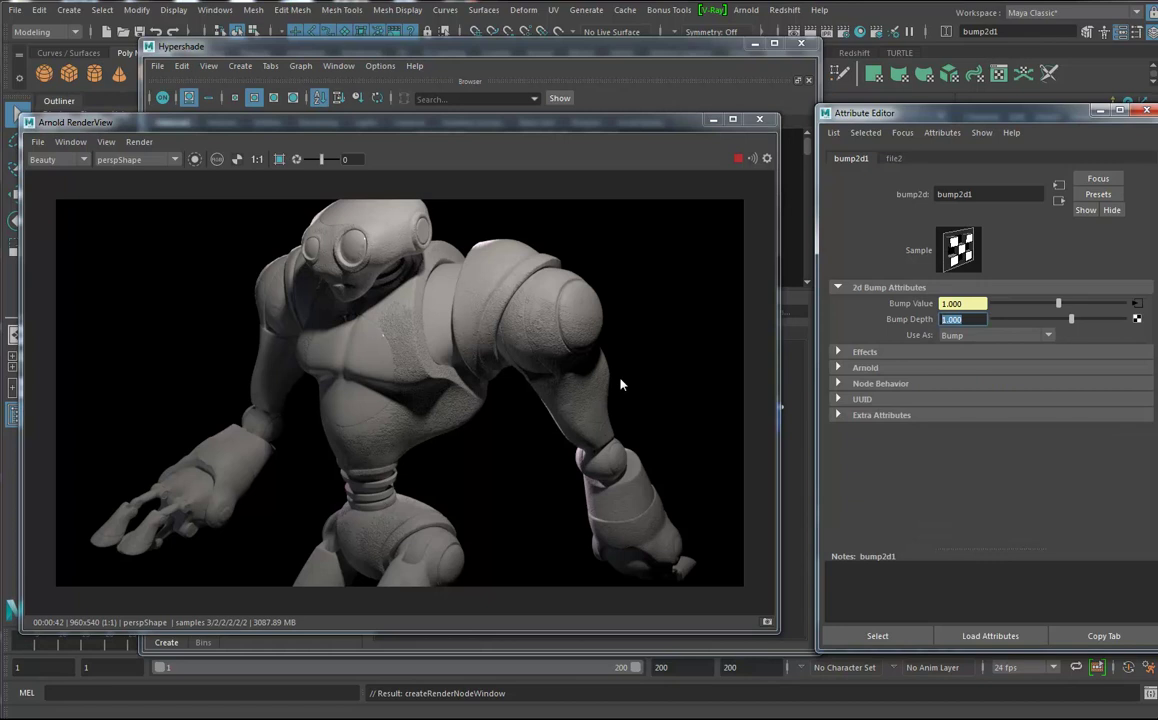
{"action": "type", "text": ".5"}
{"action": "key", "text": "Return"}
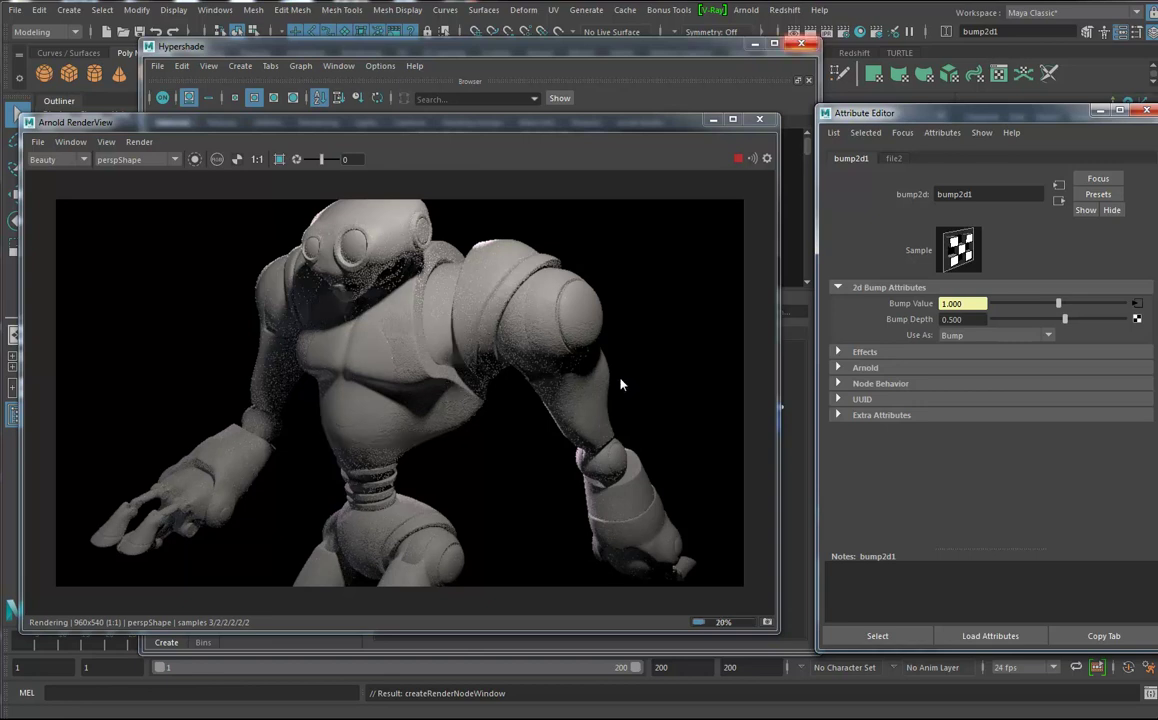
Clear the Hypershade and Attribute Editor away, move the render view aside, and frame the robot's head and torso in the viewport for a close-up render
{"action": "left_click", "coordinate": [756, 44]}
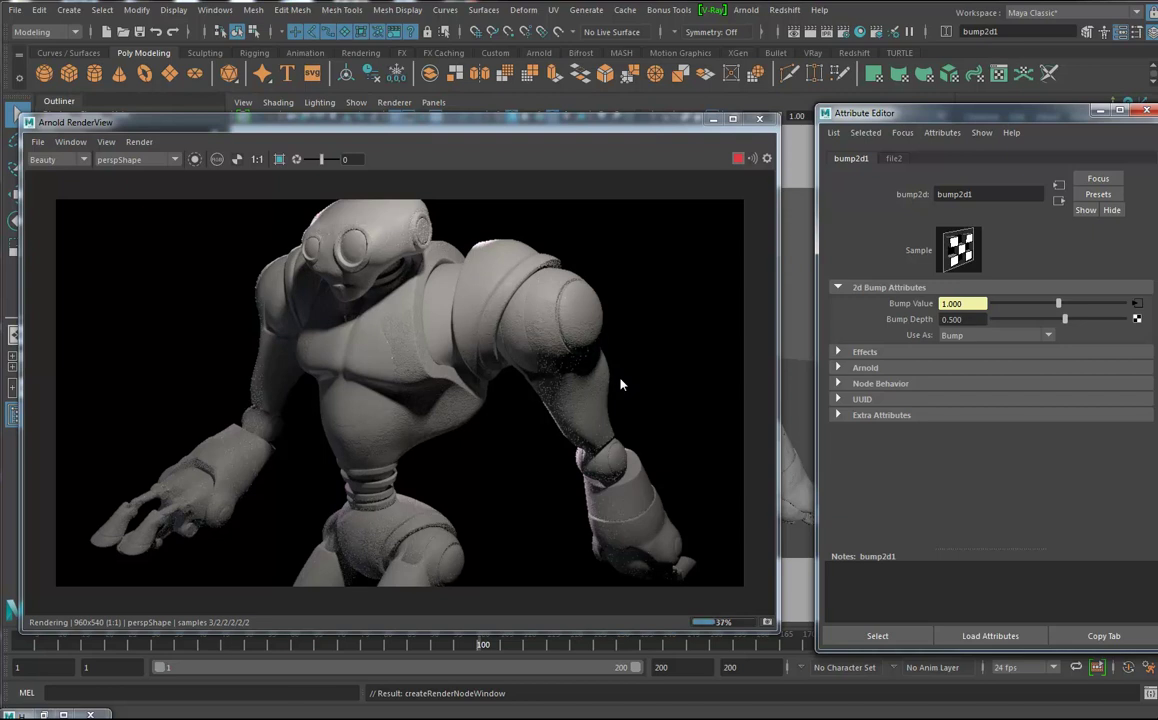
{"action": "key", "text": "Escape"}
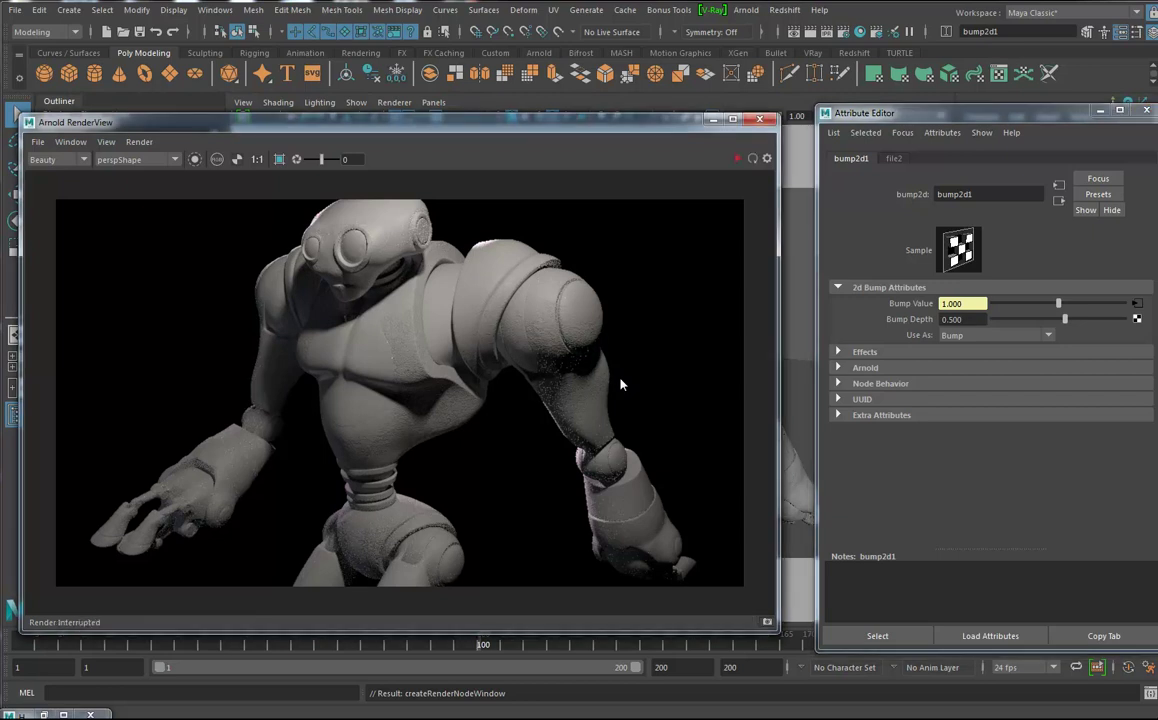
{"action": "left_click_drag", "start_coordinate": [666, 121], "coordinate": [545, 107]}
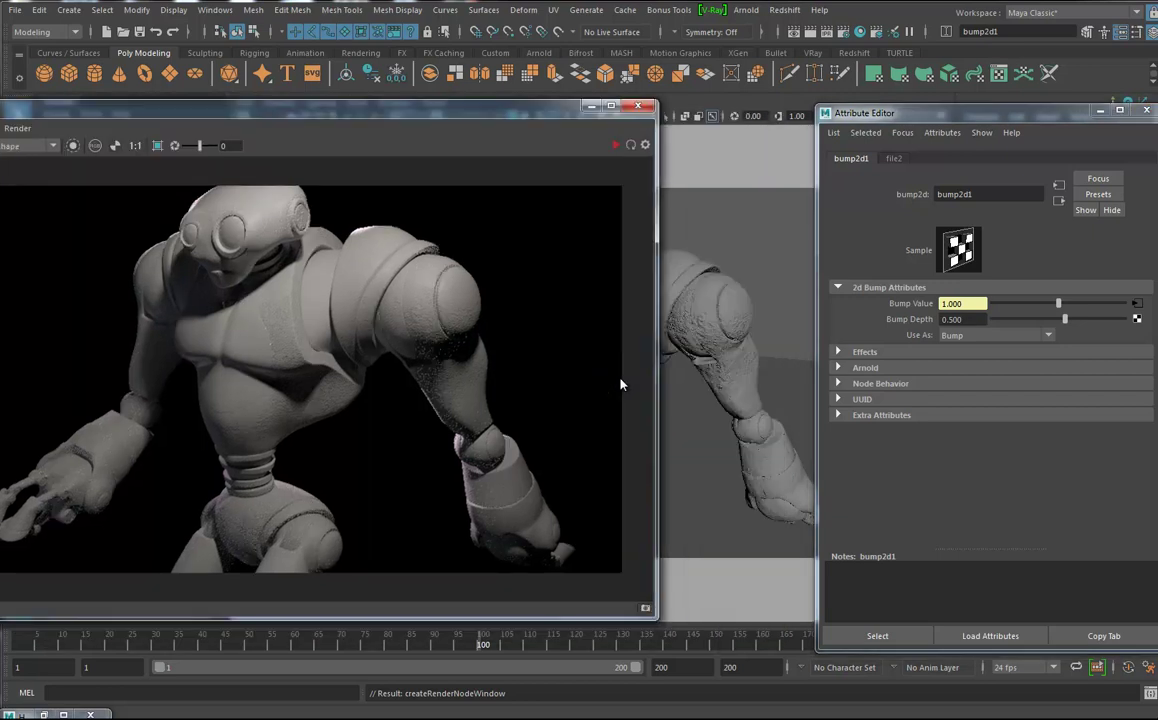
{"action": "key", "text": "ctrl+a"}
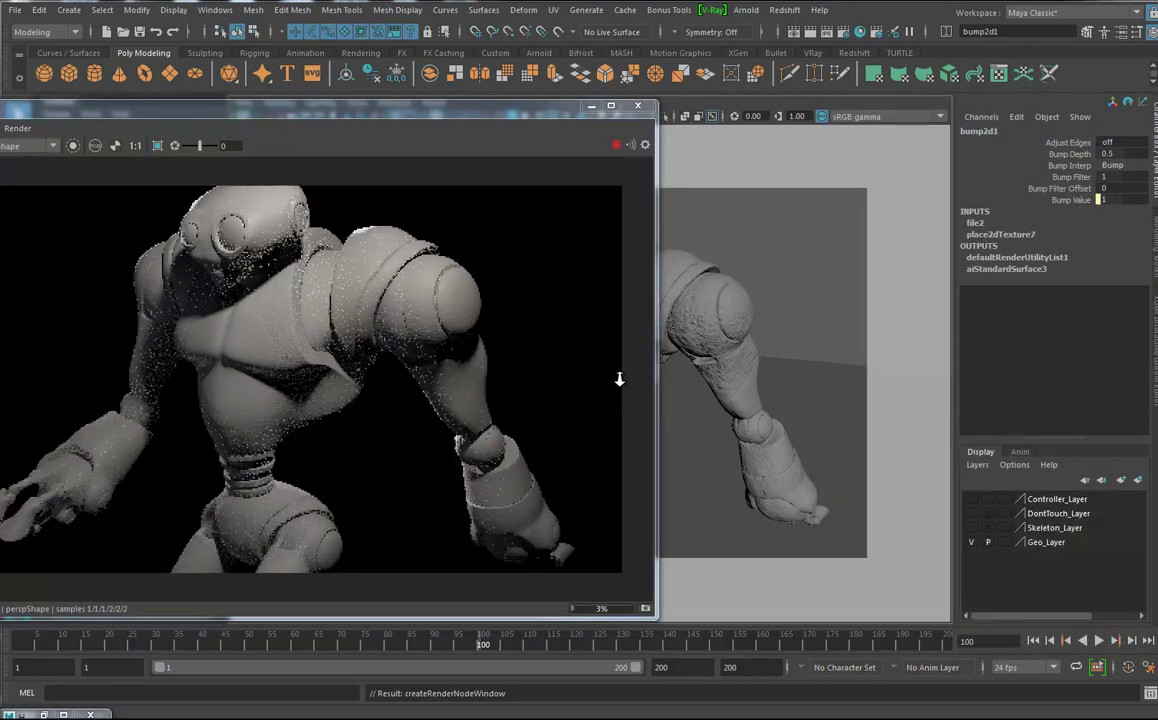
{"action": "scroll", "coordinate": [620, 380], "scroll_direction": "up", "scroll_amount": 2}
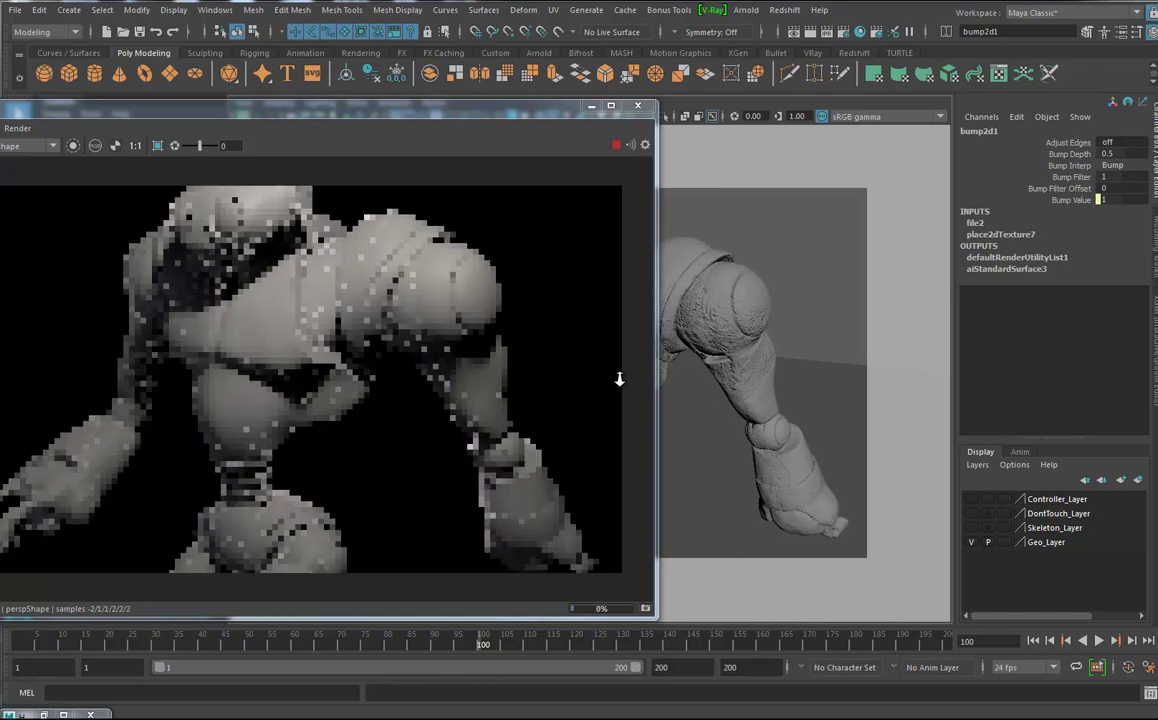
{"action": "left_click_drag", "start_coordinate": [620, 378], "coordinate": [620, 385], "text": "alt"}
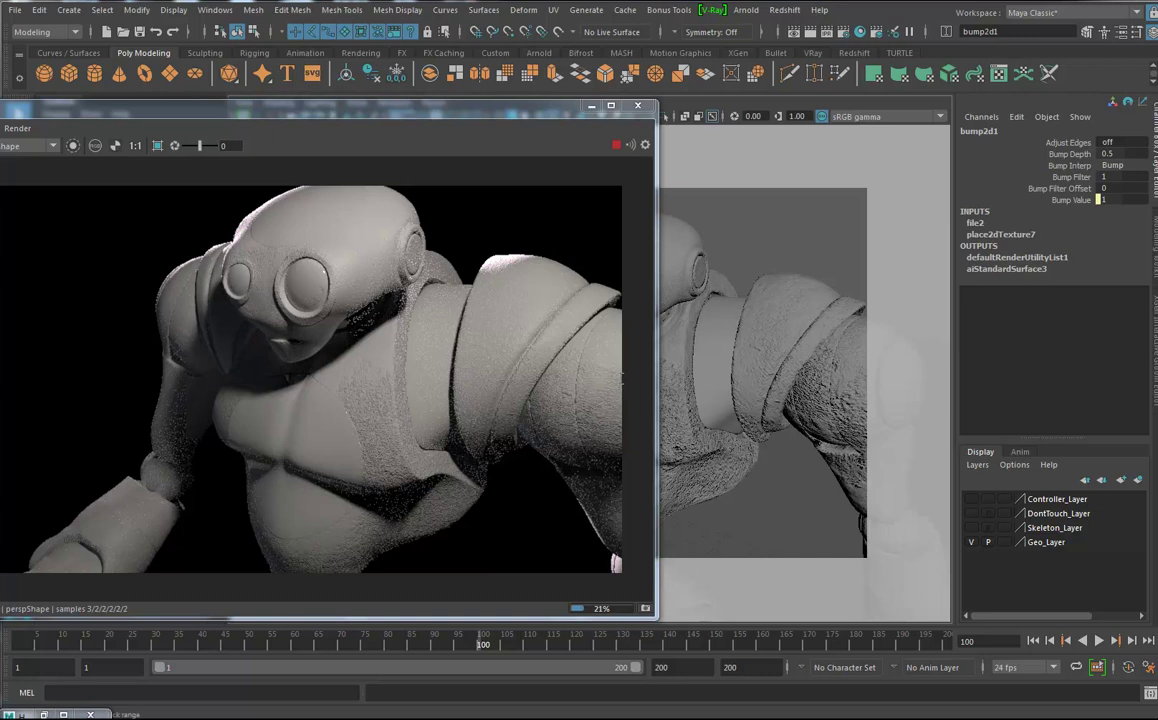
Bring the Hypershade back beside the render, stop the live render, and open the attributes of the aiStandardSurface3 material
{"action": "key", "text": "alt+Tab"}
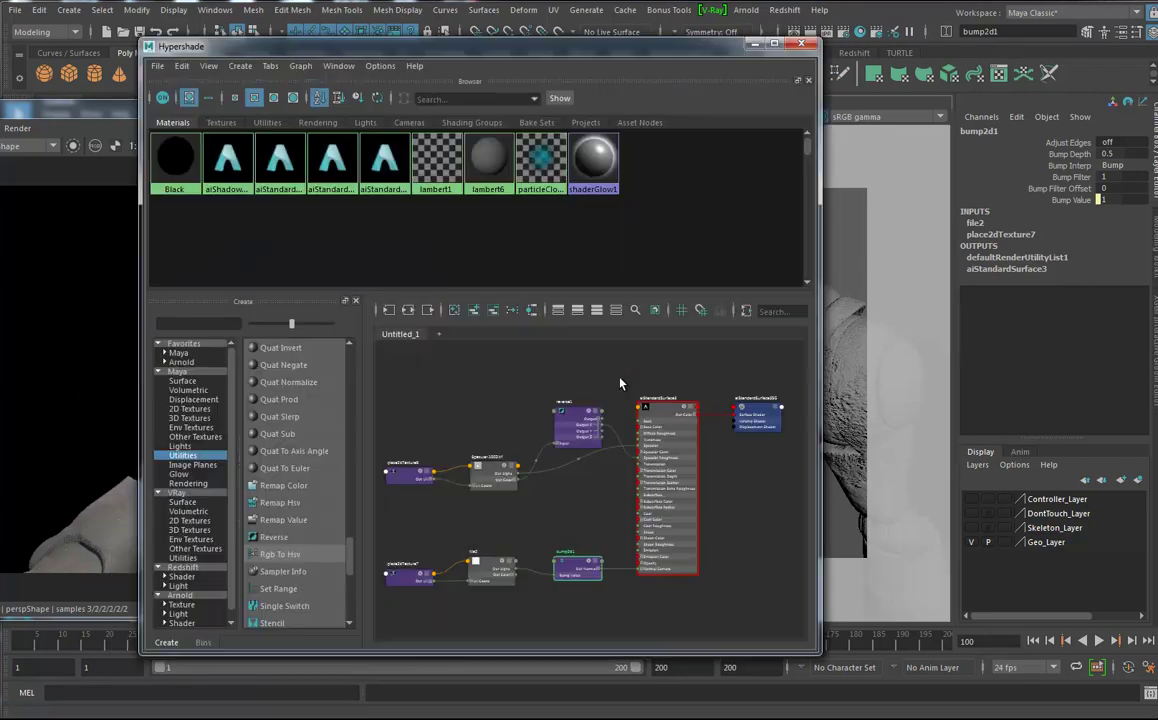
{"action": "left_click_drag", "start_coordinate": [480, 46], "coordinate": [767, 58]}
{"action": "key", "text": "alt+Tab"}
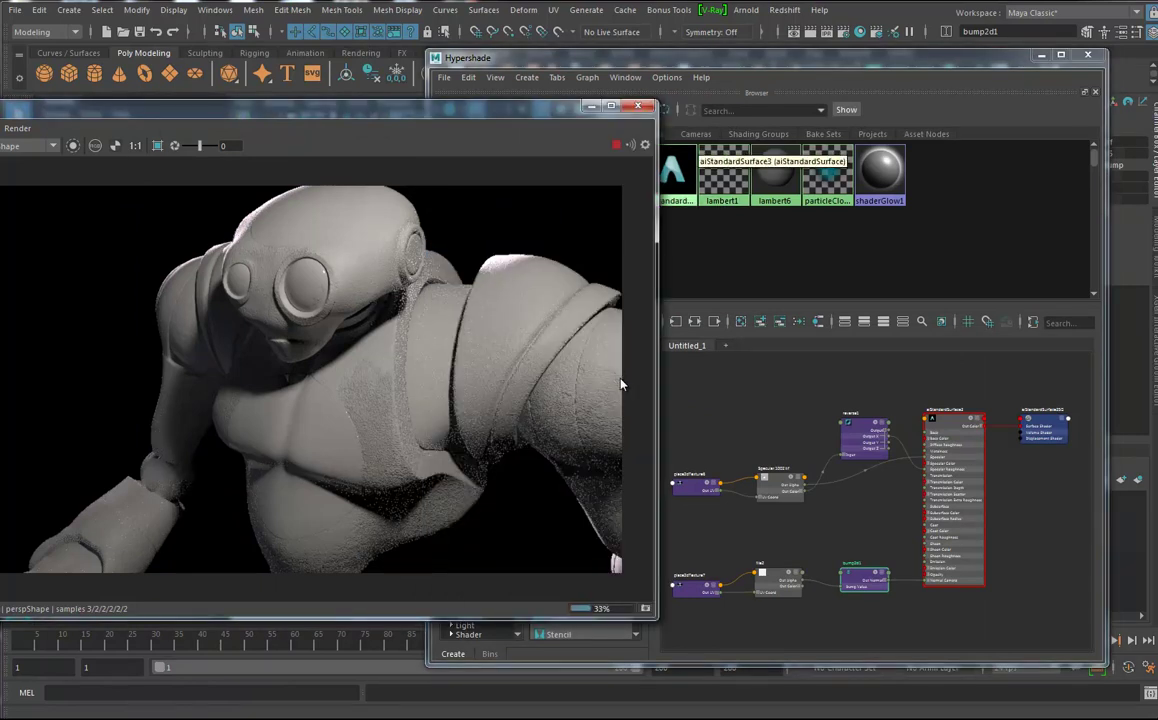
{"action": "key", "text": "Escape"}
{"action": "left_click_drag", "start_coordinate": [948, 420], "coordinate": [935, 422]}
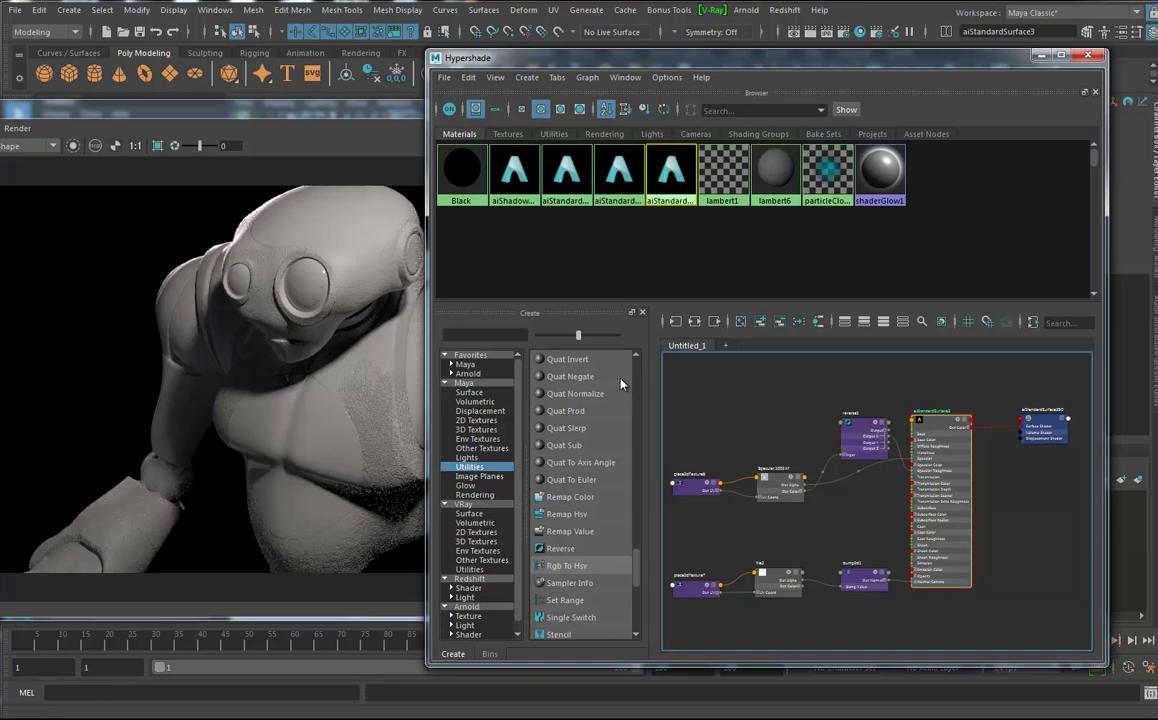
{"action": "key", "text": "ctrl+a"}
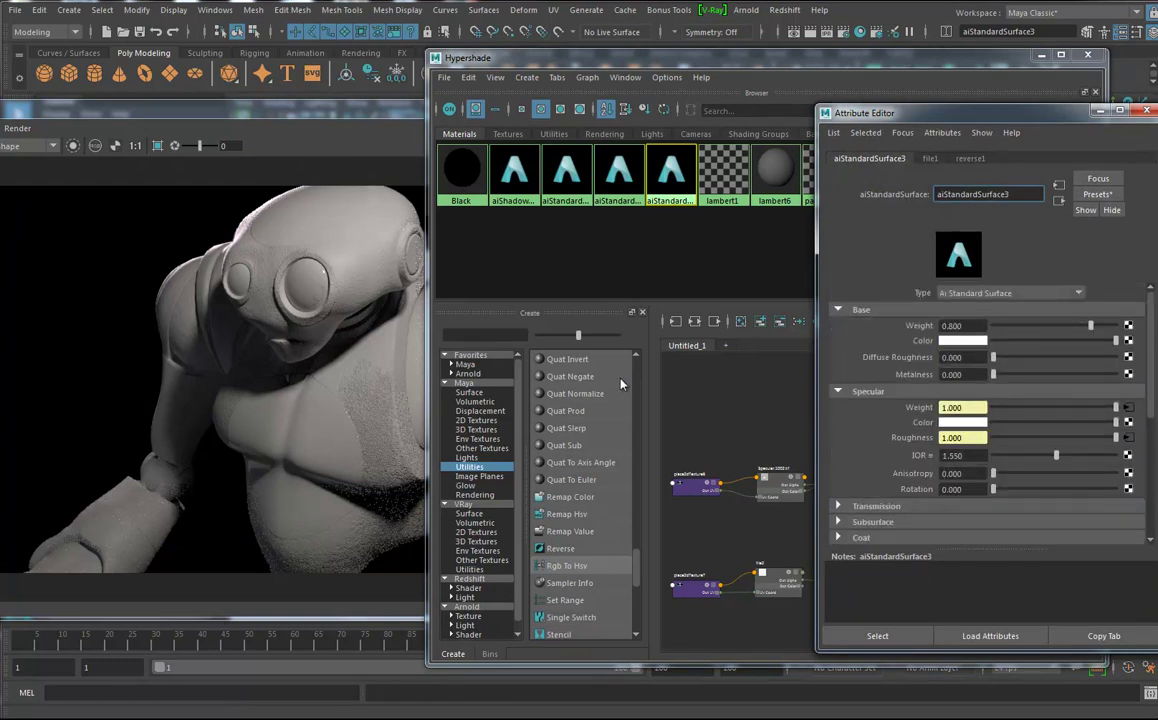
Map a File texture to the material's base Color, using Base Color.1002.tif with filter type Off and UDIM (Mari) tiling
{"action": "left_click", "coordinate": [584, 615]}
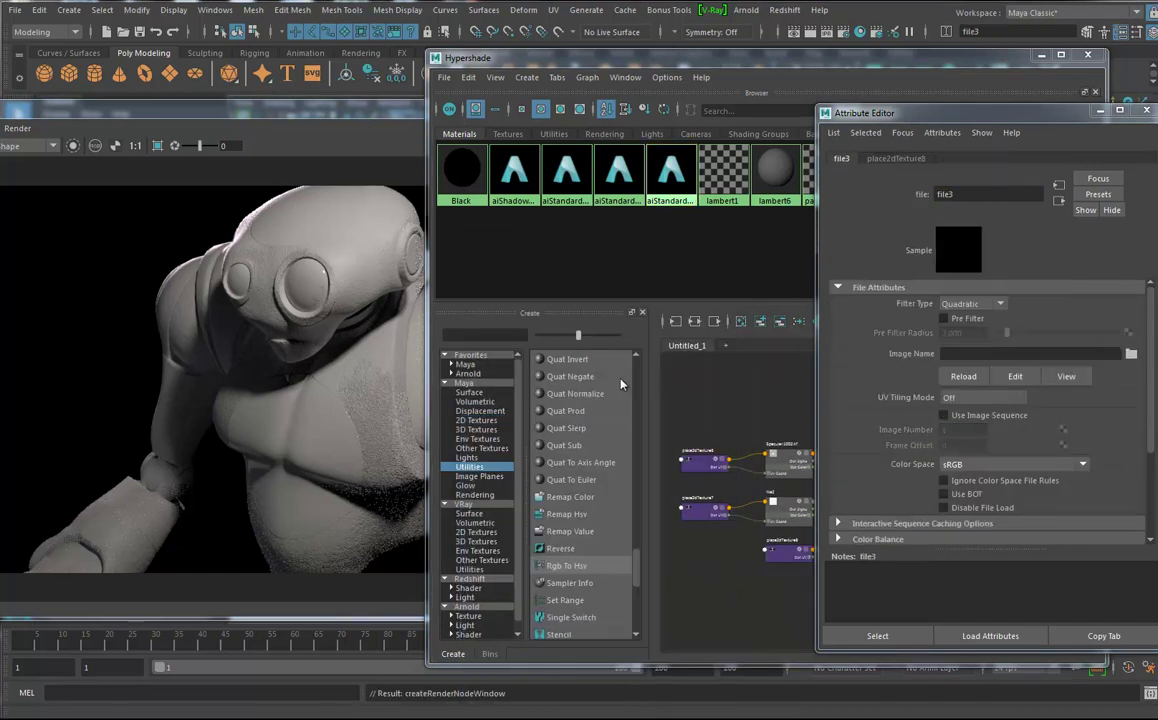
{"action": "left_click", "coordinate": [973, 304]}
{"action": "left_click", "coordinate": [958, 319]}
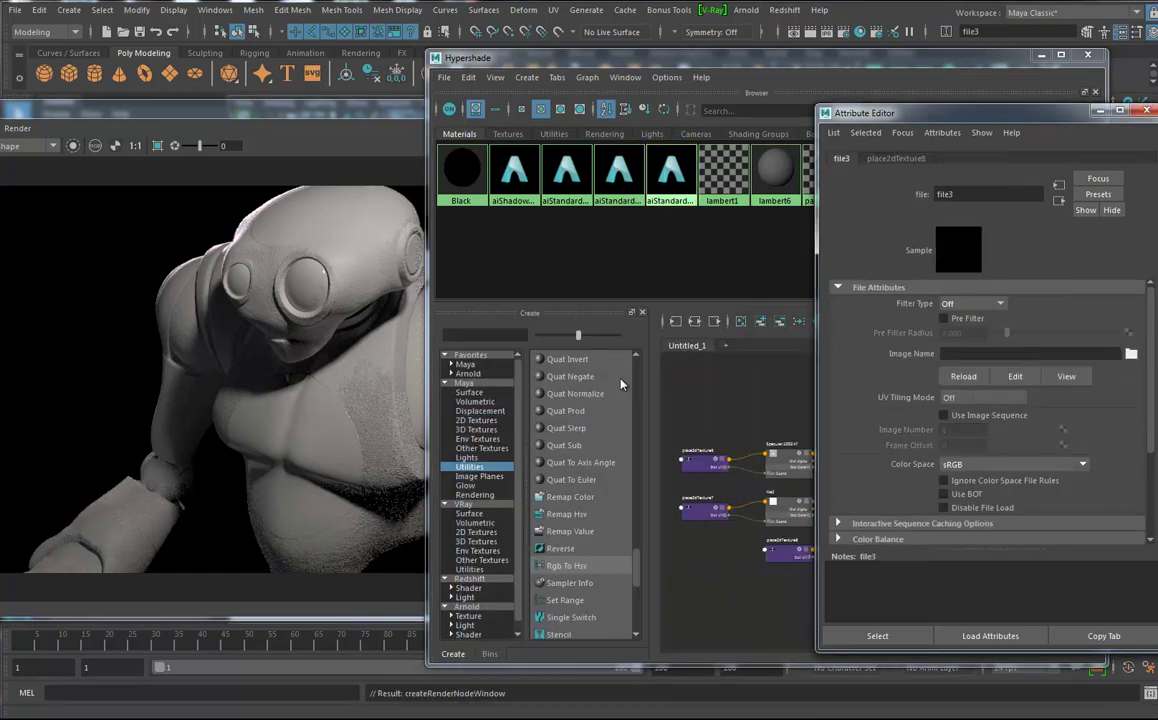
{"action": "left_click", "coordinate": [1131, 354]}
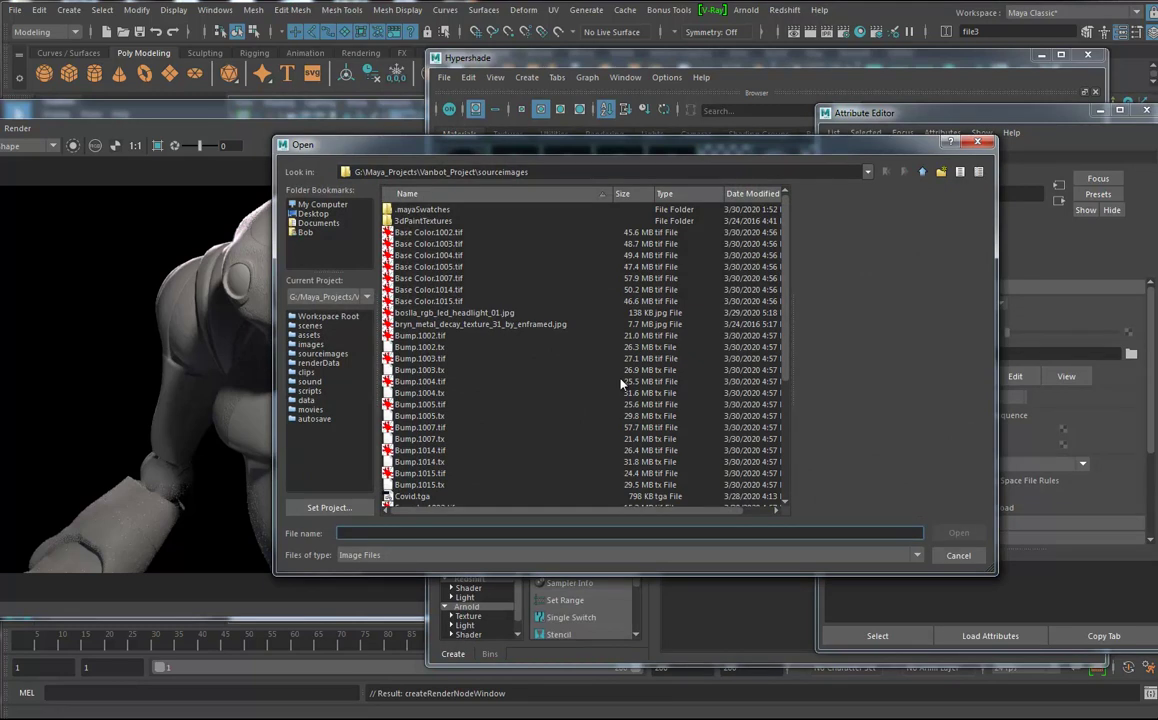
{"action": "left_click", "coordinate": [428, 232]}
{"action": "left_click", "coordinate": [958, 533]}
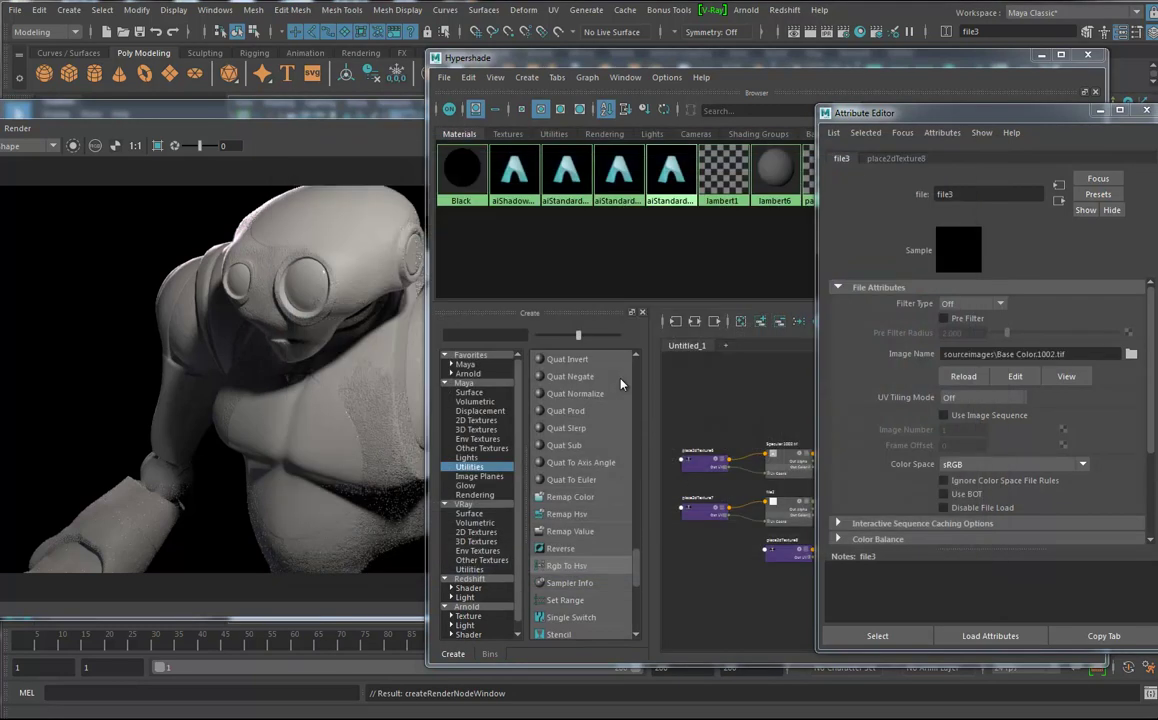
{"action": "left_click", "coordinate": [983, 397]}
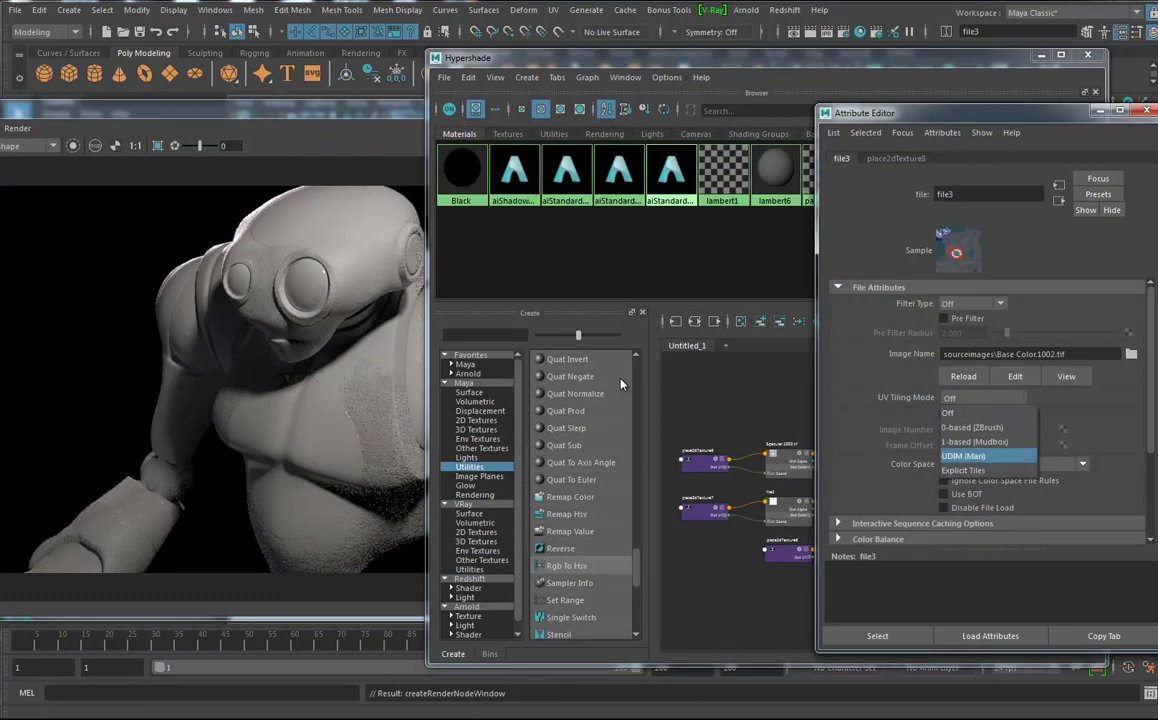
{"action": "left_click", "coordinate": [963, 456]}
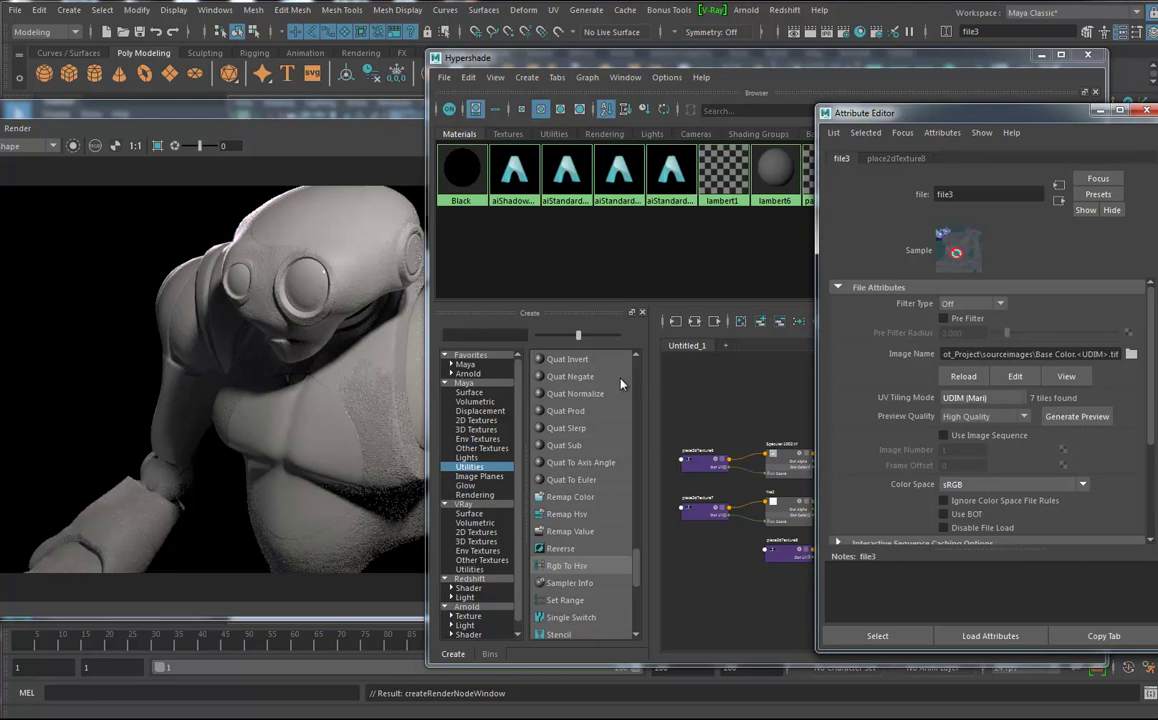
Bring up the Arnold render and switch its camera to ShotCamShape
{"action": "key", "text": "alt+Tab"}
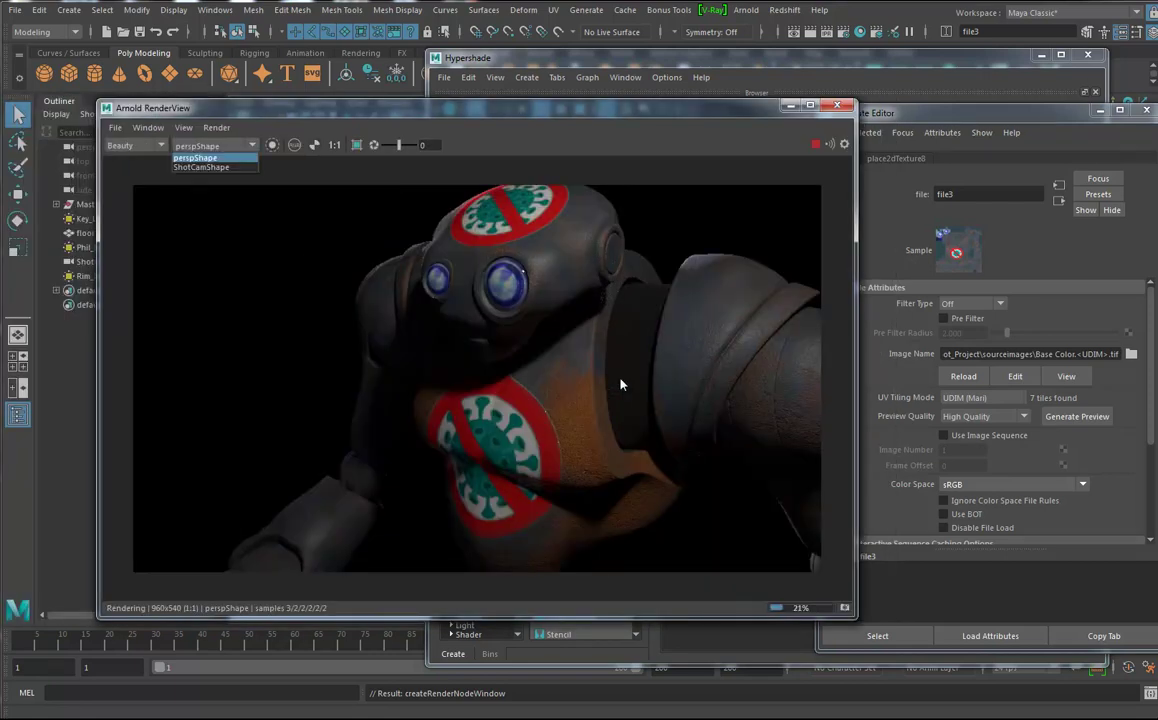
{"action": "key", "text": "Return"}
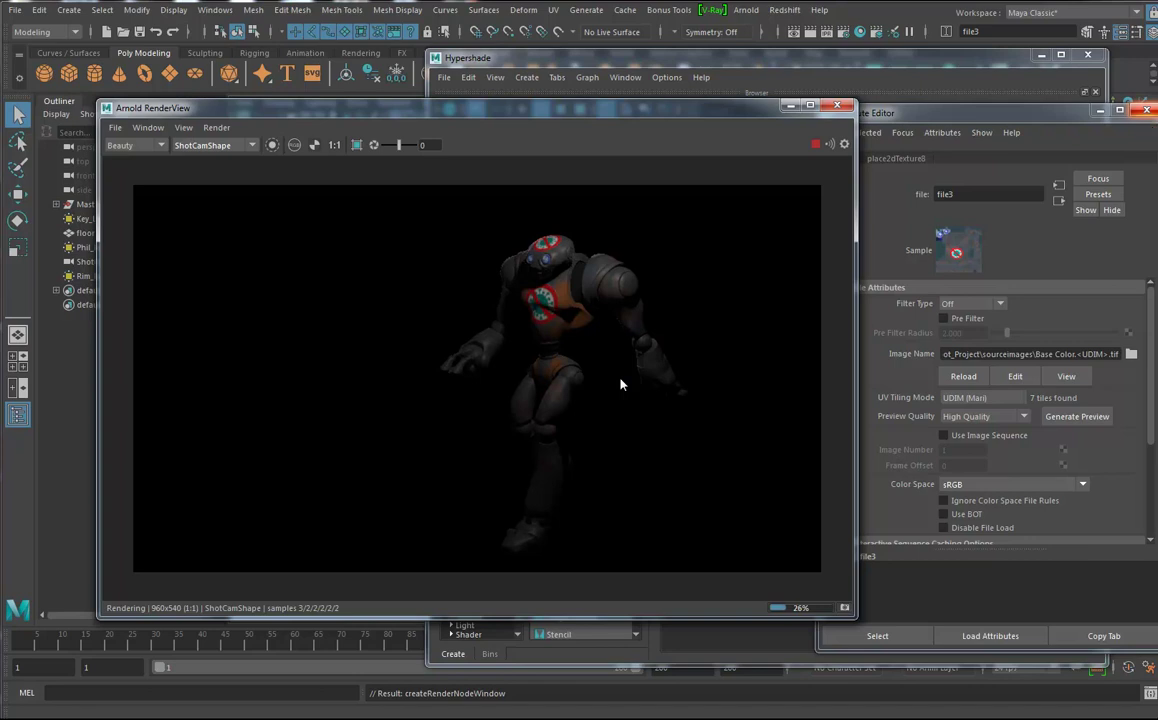
{"action": "left_click_drag", "start_coordinate": [480, 107], "coordinate": [413, 117]}
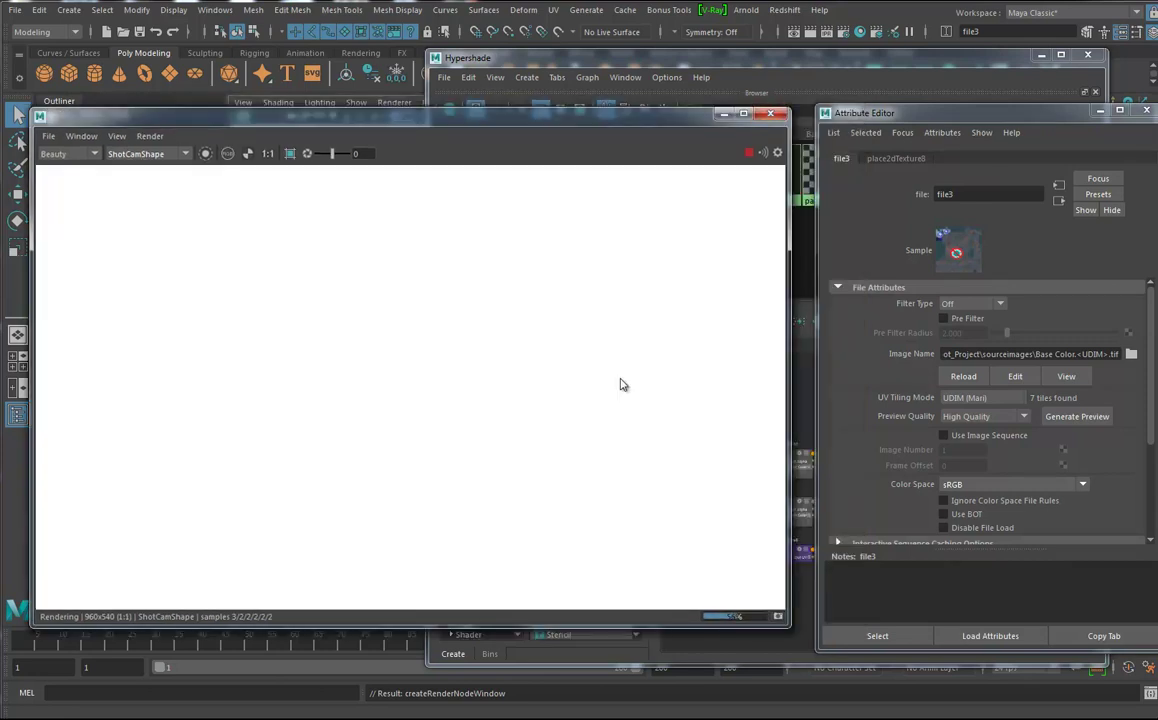
Close the Arnold RenderView, the Attribute Editor and the Hypershade
{"action": "left_click", "coordinate": [770, 114]}
{"action": "left_click", "coordinate": [1146, 111]}
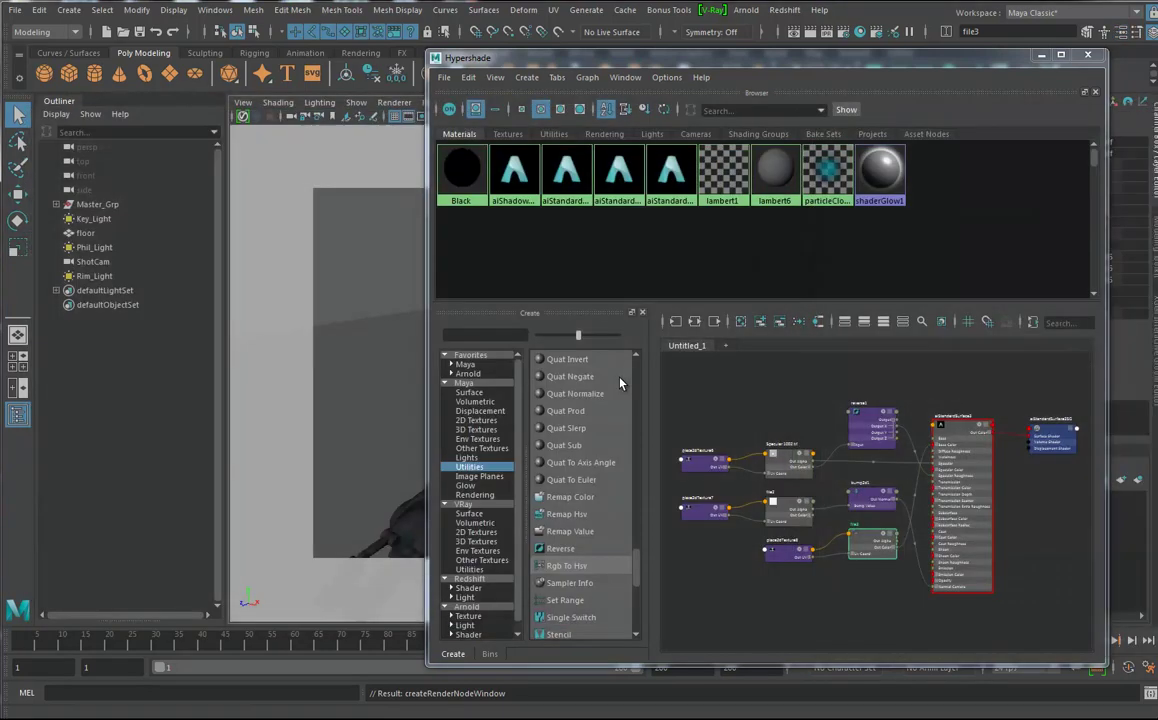
{"action": "left_click", "coordinate": [1088, 55]}
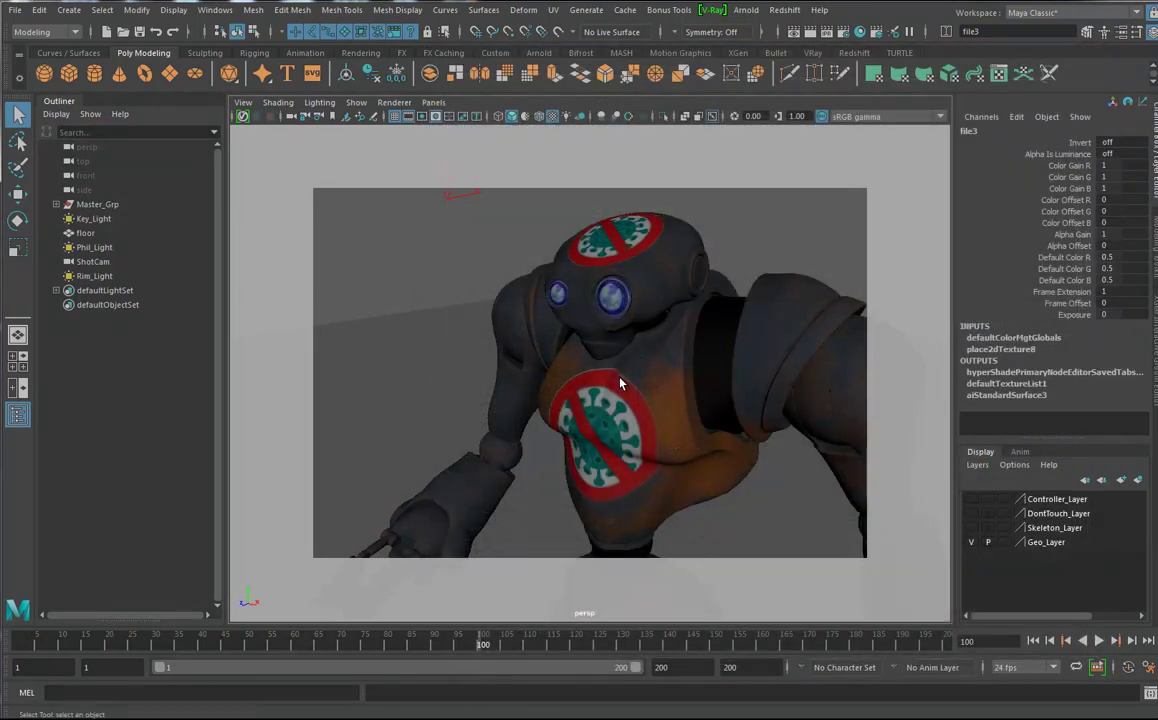
Select the floor plane and rotate it 45 degrees around Y
{"action": "scroll", "coordinate": [620, 383], "scroll_direction": "down", "scroll_amount": 6}
{"action": "left_click", "coordinate": [85, 232]}
{"action": "scroll", "coordinate": [620, 380], "scroll_direction": "down", "scroll_amount": 5}
{"action": "left_click_drag", "start_coordinate": [620, 380], "coordinate": [616, 420], "text": "alt"}
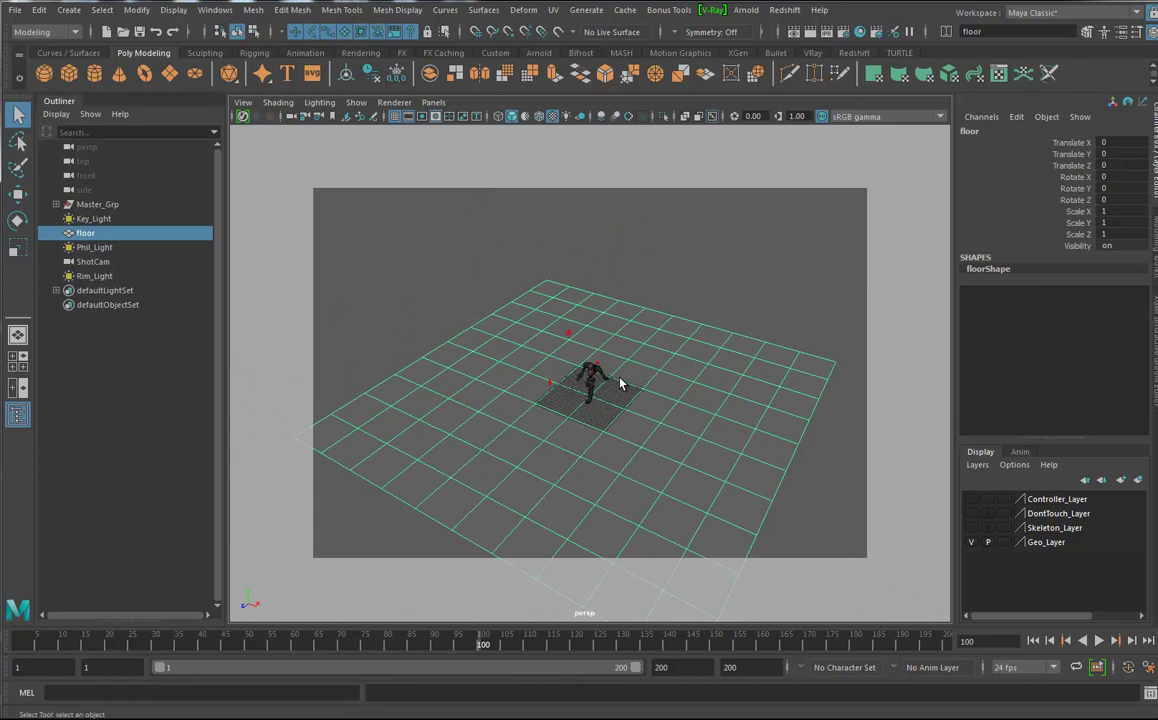
{"action": "key", "text": "e"}
{"action": "left_click_drag", "start_coordinate": [620, 382], "coordinate": [620, 382]}
Select the border edges along the floor's back side and extrude them upward about 741 units as a backdrop wall
{"action": "right_click_drag", "start_coordinate": [473, 337], "coordinate": [473, 298]}
{"action": "double_click", "coordinate": [438, 319]}
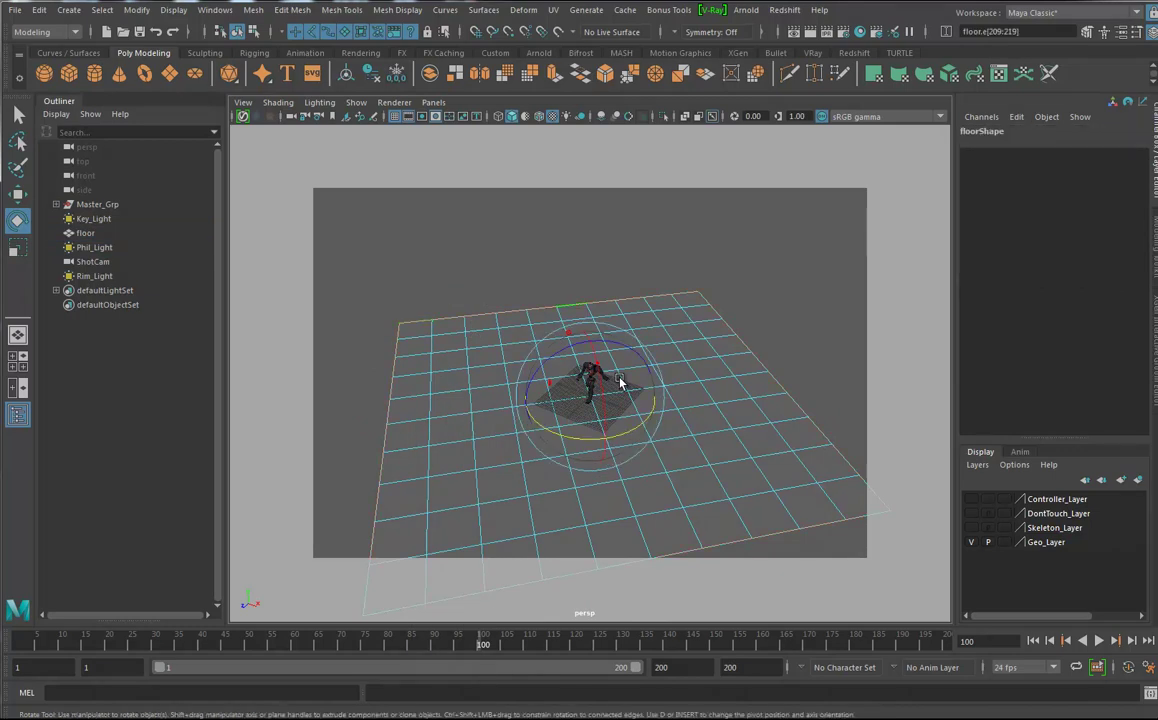
{"action": "left_click", "coordinate": [415, 321]}
{"action": "double_click", "coordinate": [685, 293], "text": "shift"}
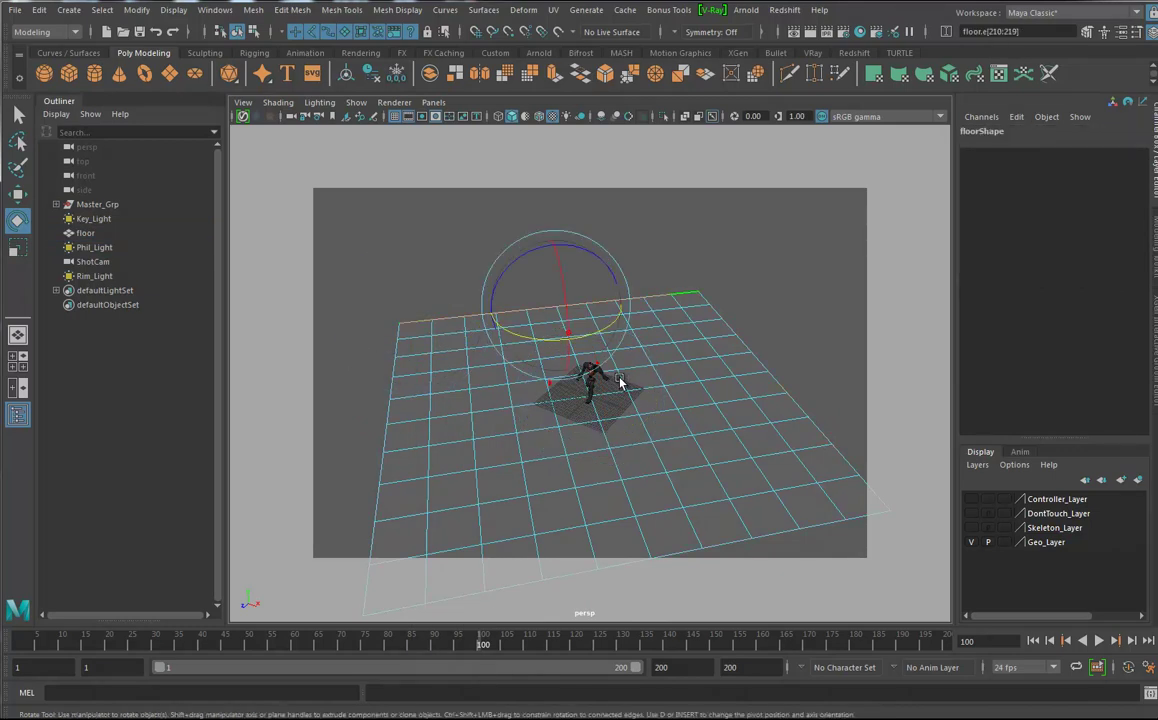
{"action": "key", "text": "ctrl+e"}
{"action": "left_click_drag", "start_coordinate": [370, 260], "coordinate": [382, 165]}
{"action": "left_click_drag", "start_coordinate": [620, 383], "coordinate": [620, 383], "text": "alt"}
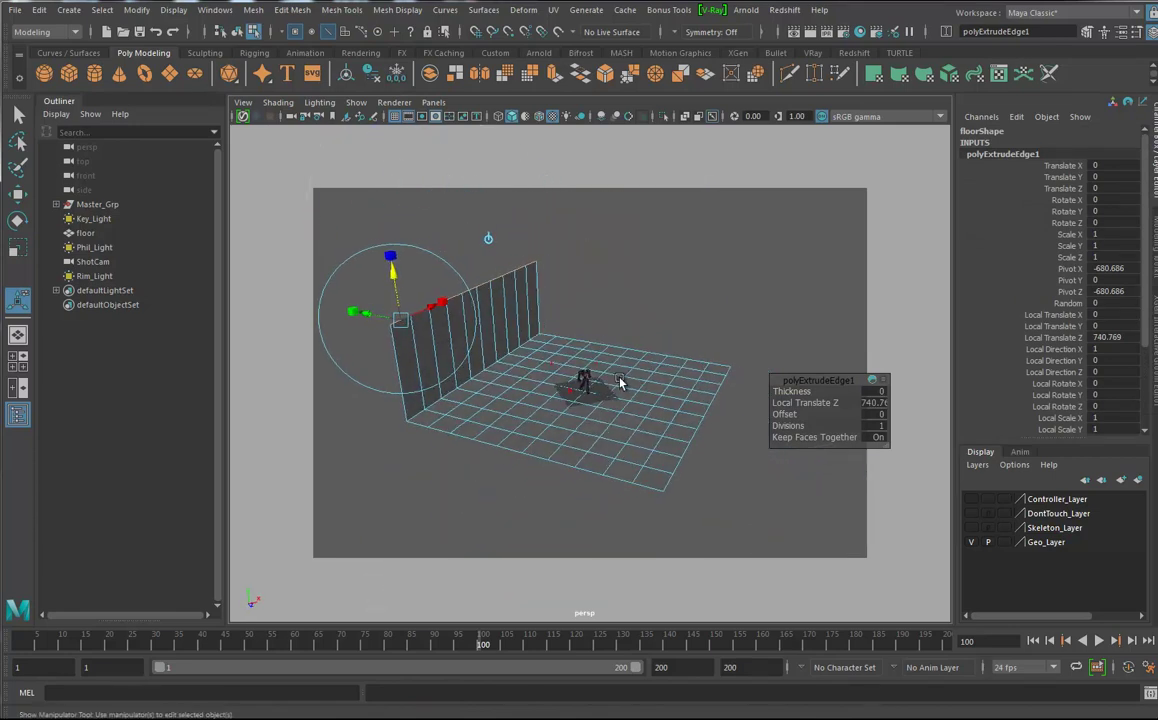
Pull the backdrop wall's top edge backward to slope it, and raise the edge loop where wall and floor meet slightly
{"action": "left_click_drag", "start_coordinate": [366, 313], "coordinate": [282, 299]}
{"action": "left_click_drag", "start_coordinate": [620, 378], "coordinate": [620, 383], "text": "alt"}
{"action": "double_click", "coordinate": [488, 355]}
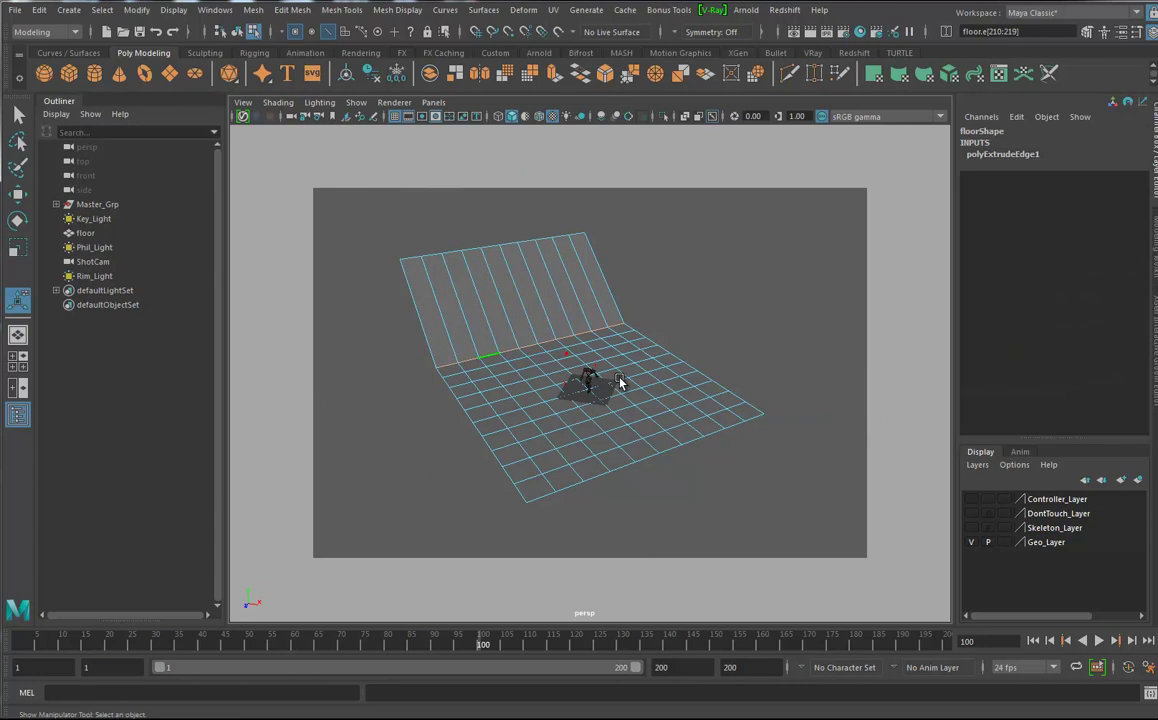
{"action": "key", "text": "w"}
{"action": "left_click_drag", "start_coordinate": [534, 277], "coordinate": [533, 273]}
{"action": "left_click_drag", "start_coordinate": [624, 368], "coordinate": [518, 342], "text": "alt"}
Return to object mode and widen the whole floor by scaling it to about 2.642 in X
{"action": "right_click_drag", "start_coordinate": [731, 324], "coordinate": [787, 307]}
{"action": "left_click_drag", "start_coordinate": [620, 383], "coordinate": [580, 380], "text": "alt"}
{"action": "key", "text": "r"}
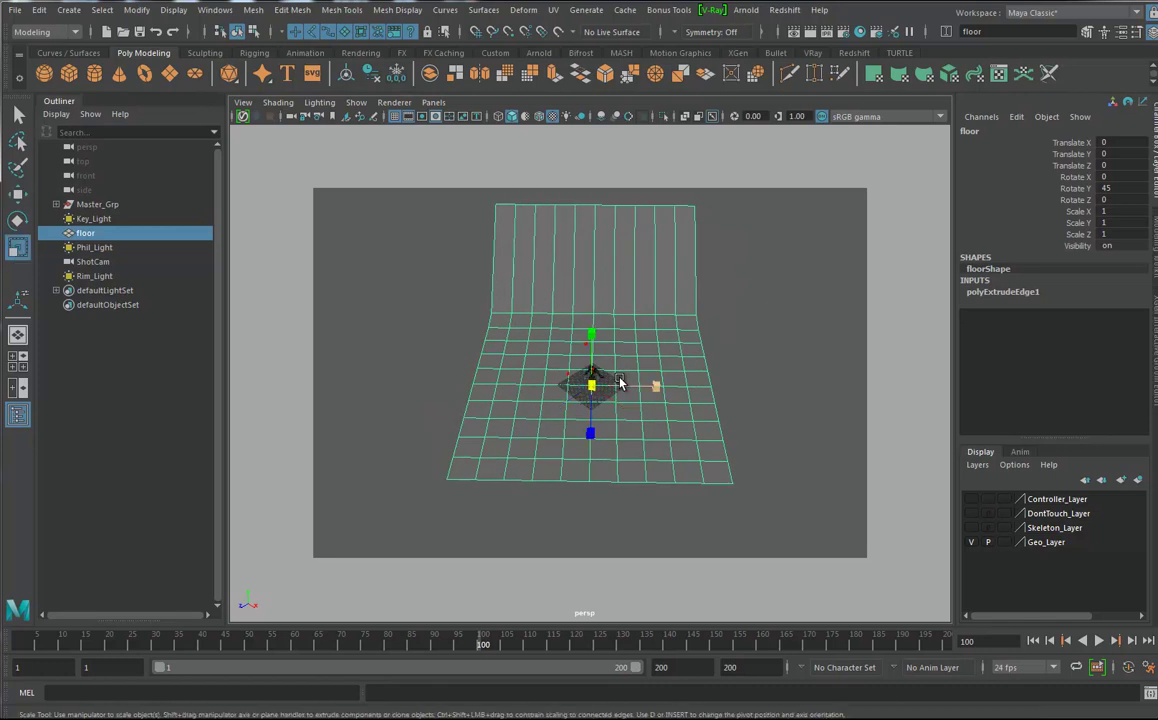
{"action": "mouse_move", "coordinate": [654, 388]}
{"action": "left_mouse_down"}
{"action": "mouse_move", "coordinate": [762, 387]}
{"action": "mouse_move", "coordinate": [676, 358]}
{"action": "left_mouse_up"}
{"action": "right_click_drag", "start_coordinate": [676, 358], "coordinate": [694, 360], "text": "alt"}
{"action": "right_click_drag", "start_coordinate": [620, 383], "coordinate": [684, 383], "text": "alt"}
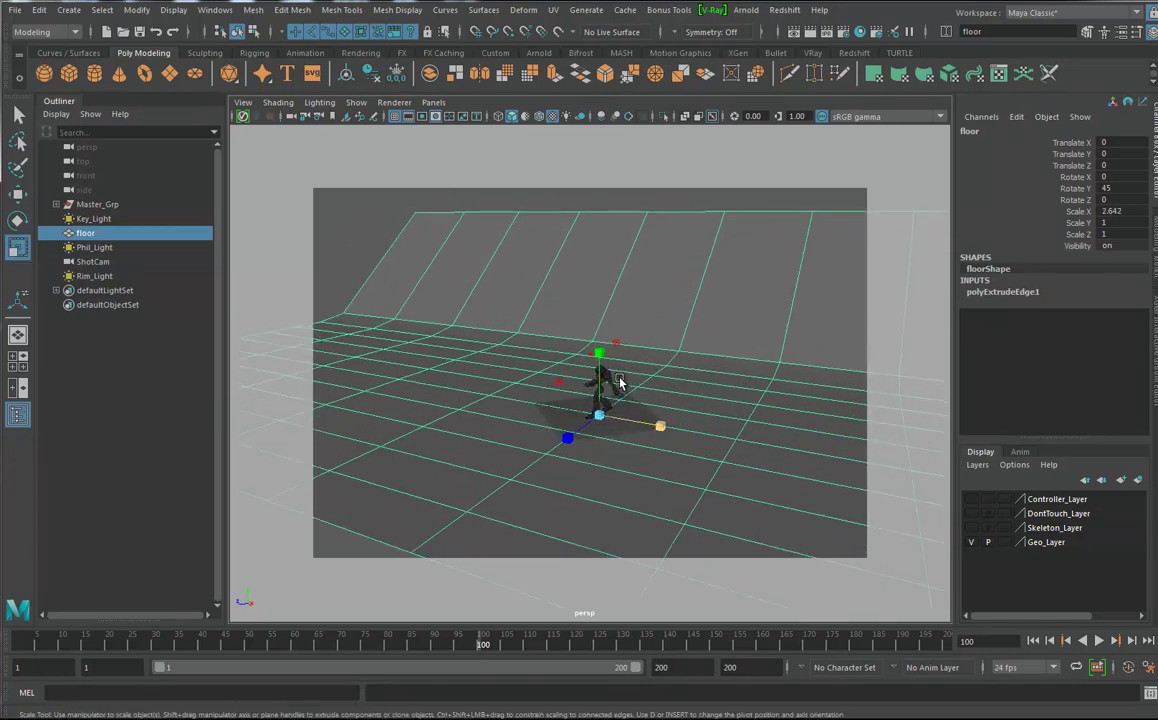
{"action": "mouse_move", "coordinate": [620, 383]}
{"action": "left_mouse_down", "text": "alt"}
{"action": "mouse_move", "coordinate": [710, 383]}
{"action": "mouse_move", "coordinate": [668, 385]}
{"action": "left_mouse_up", "text": "alt"}
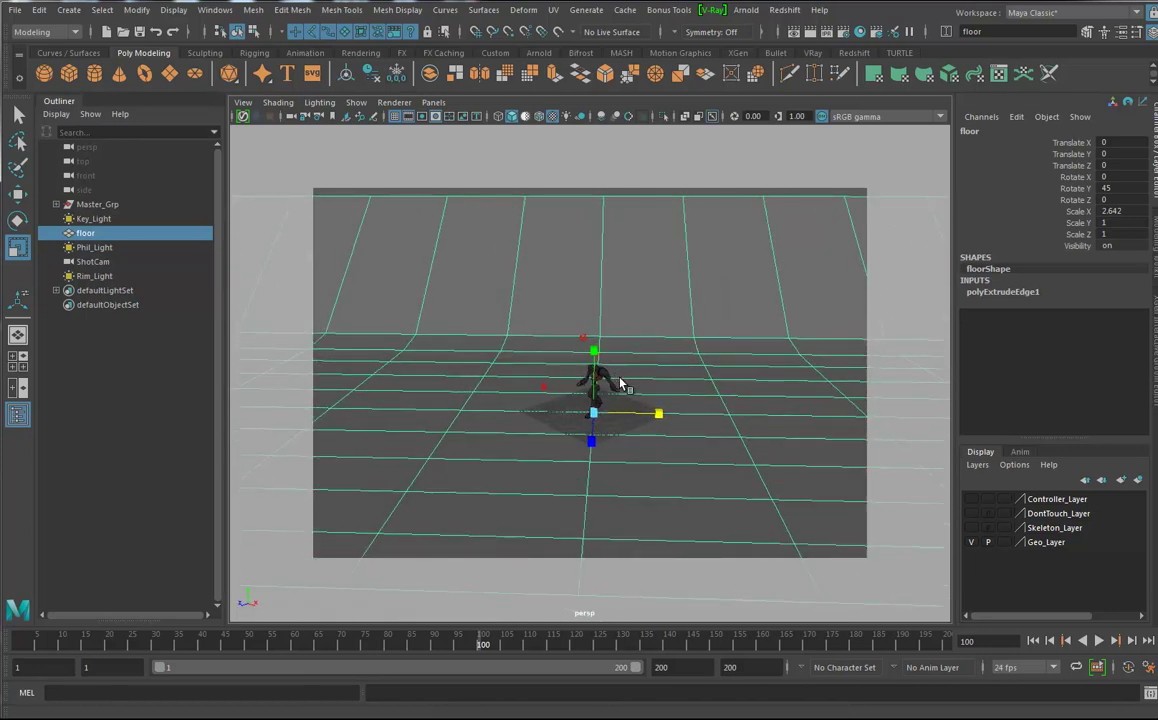
Render the robot and the widened floor backdrop with Arnold
{"action": "left_click", "coordinate": [745, 9]}
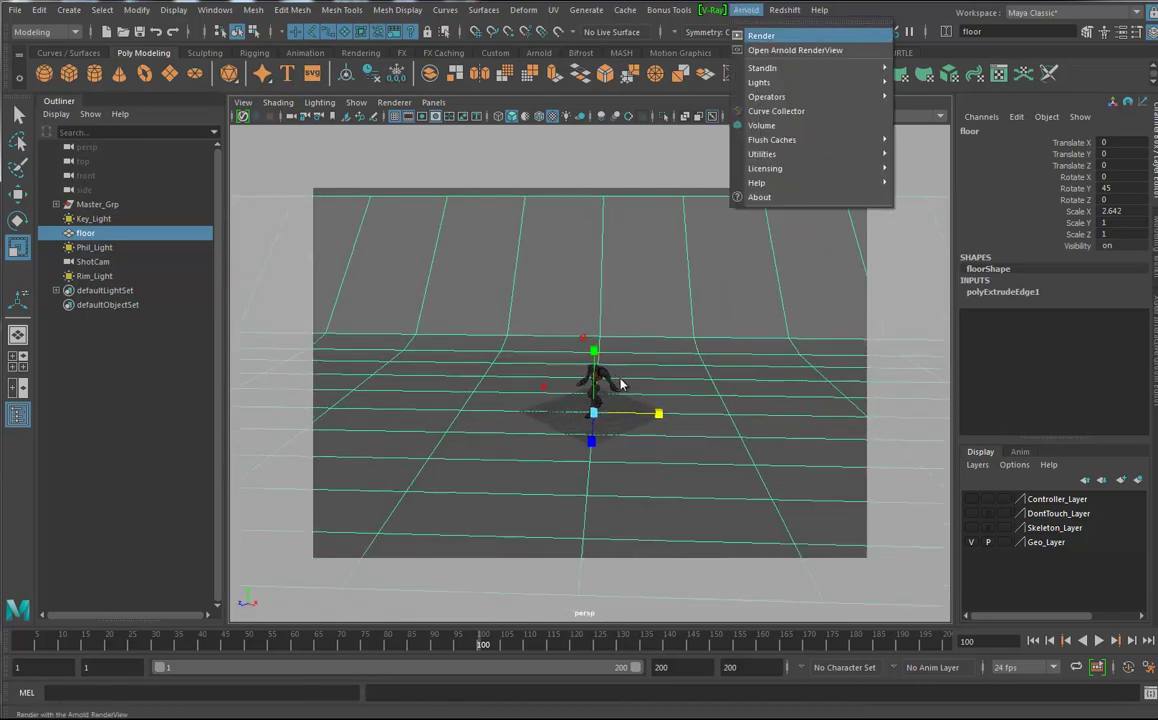
{"action": "left_click", "coordinate": [740, 33]}
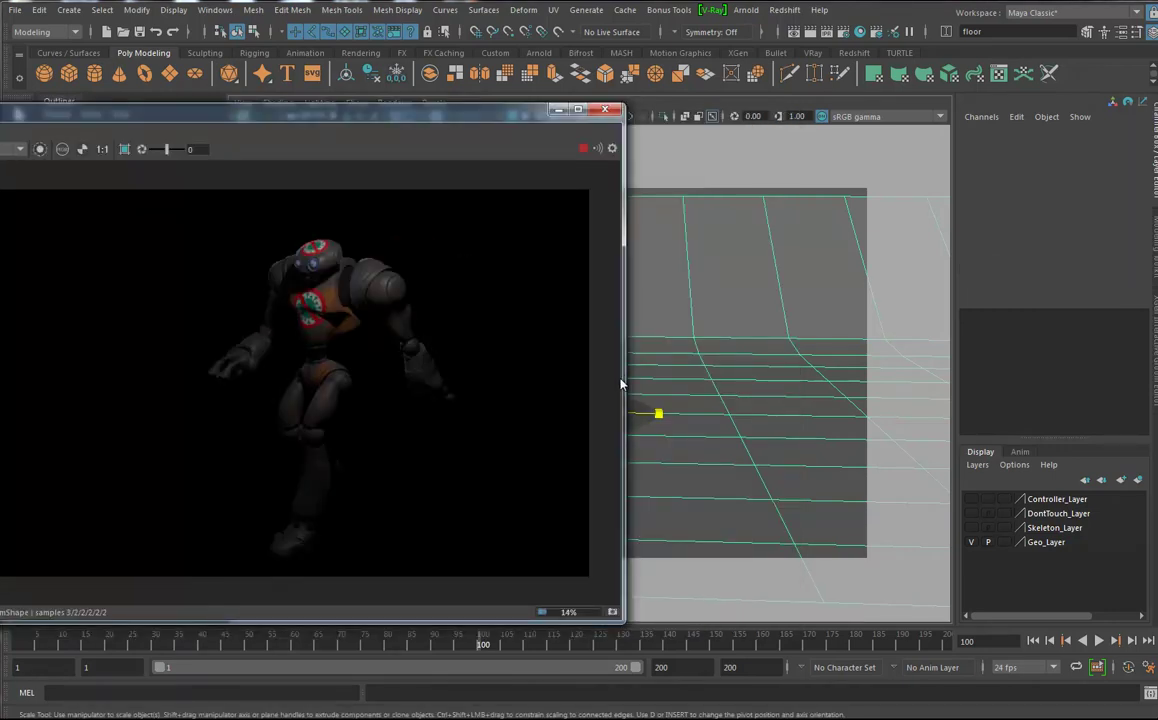
{"action": "key", "text": "ctrl+z"}
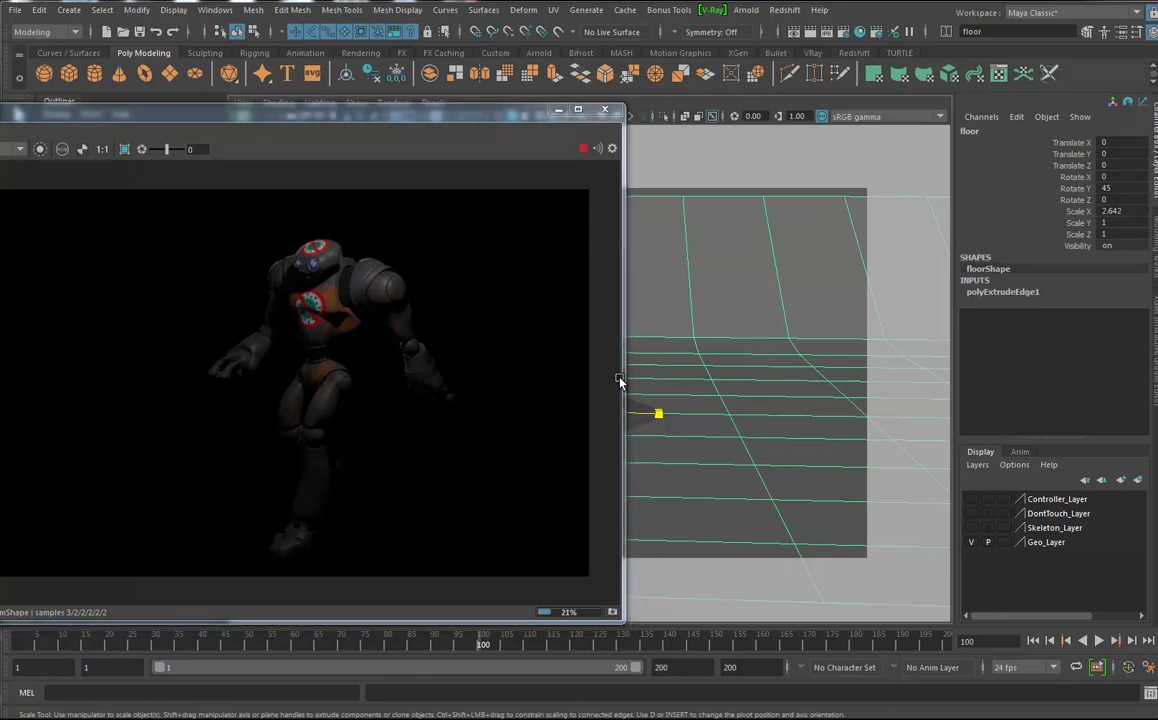
Assign a new aiShadowMatte material to the floor and set its background to background_color with a near-white colour
{"action": "right_click", "coordinate": [705, 248]}
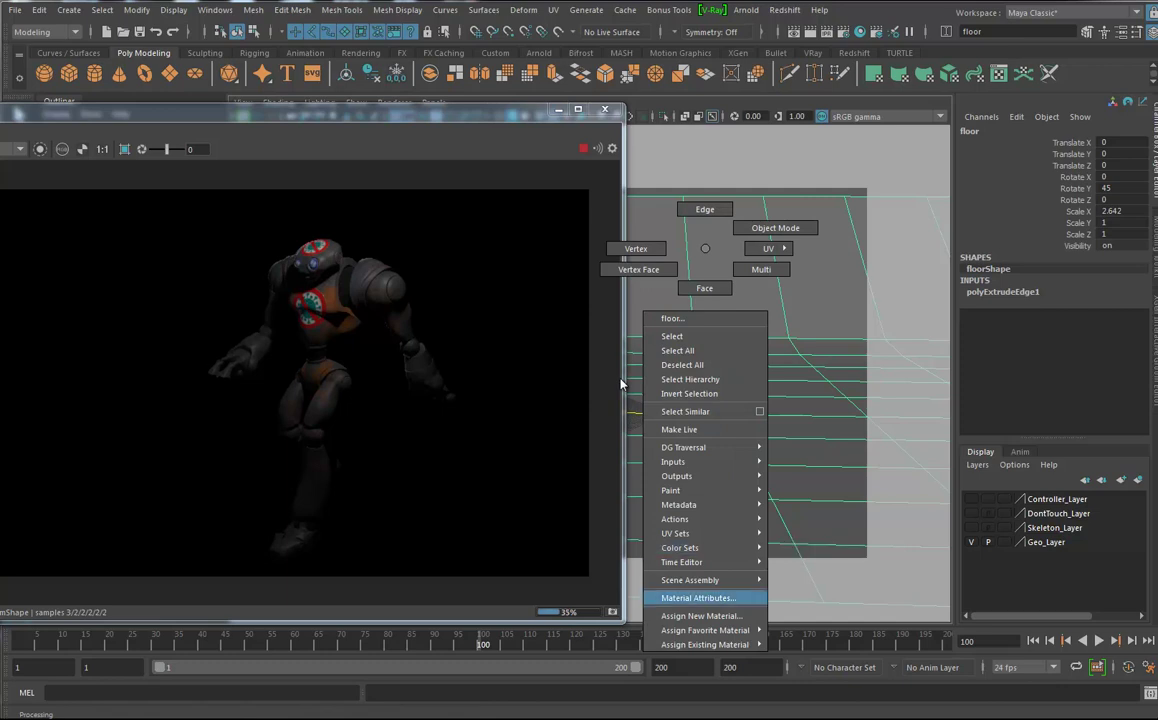
{"action": "left_click", "coordinate": [698, 597]}
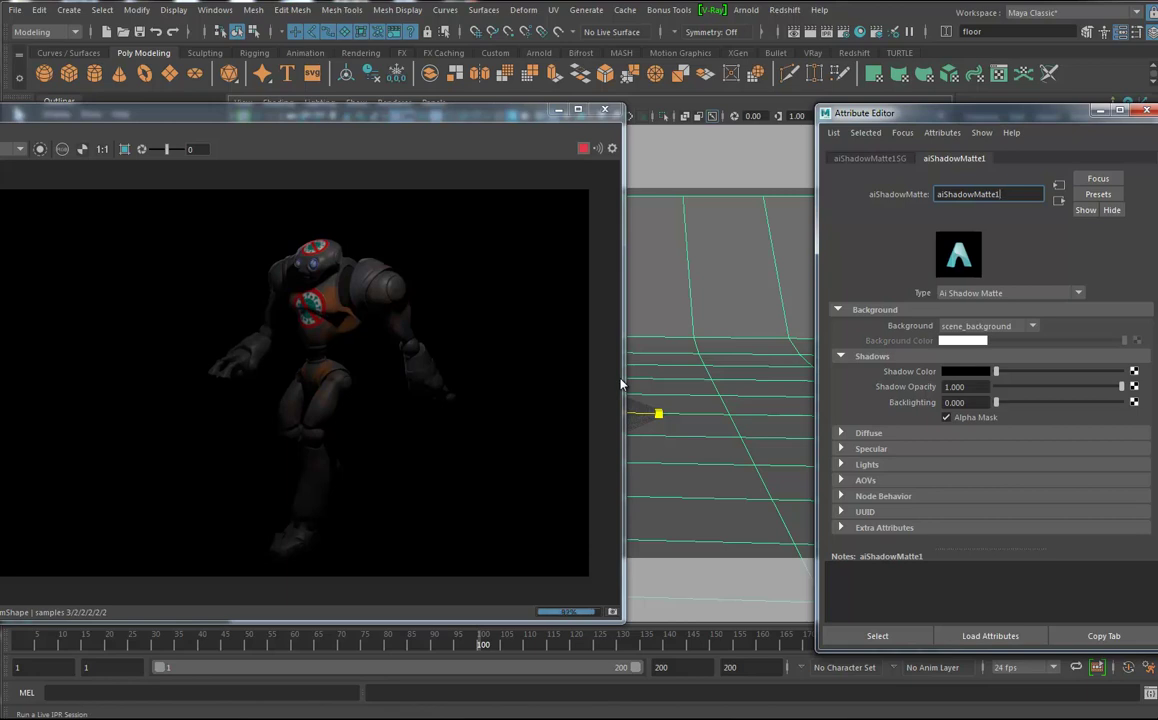
{"action": "mouse_move", "coordinate": [704, 240]}
{"action": "right_mouse_down"}
{"action": "mouse_move", "coordinate": [674, 510]}
{"action": "mouse_move", "coordinate": [700, 607]}
{"action": "right_mouse_up"}
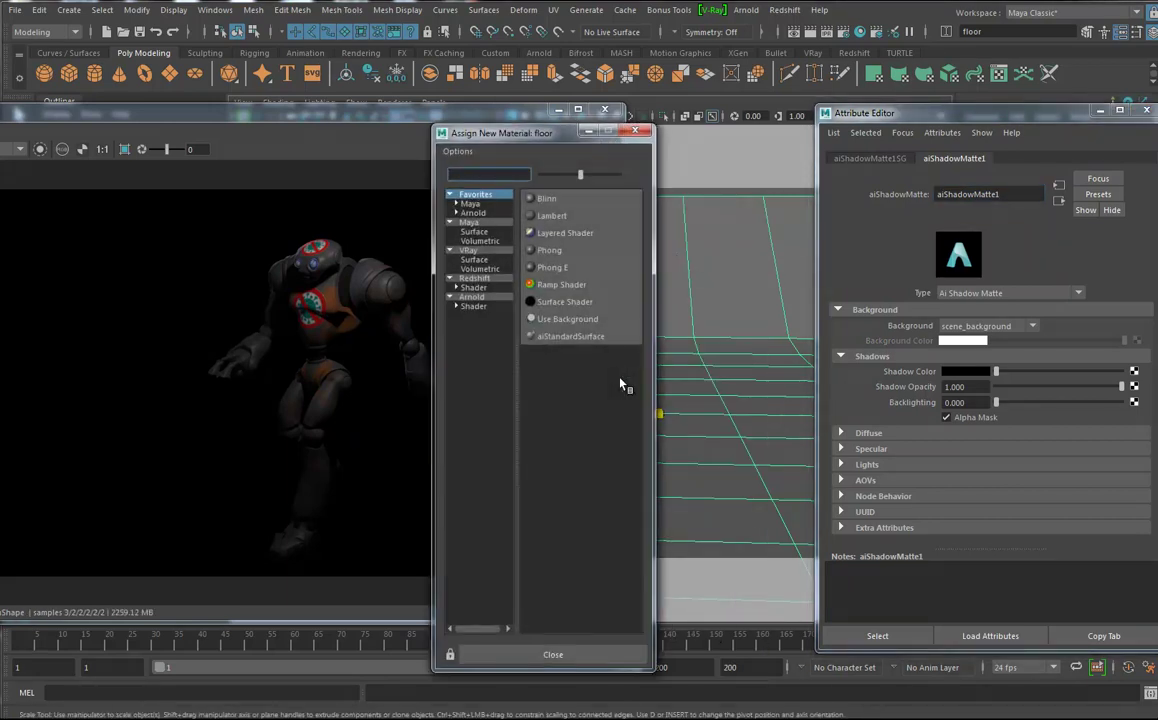
{"action": "left_click", "coordinate": [620, 387]}
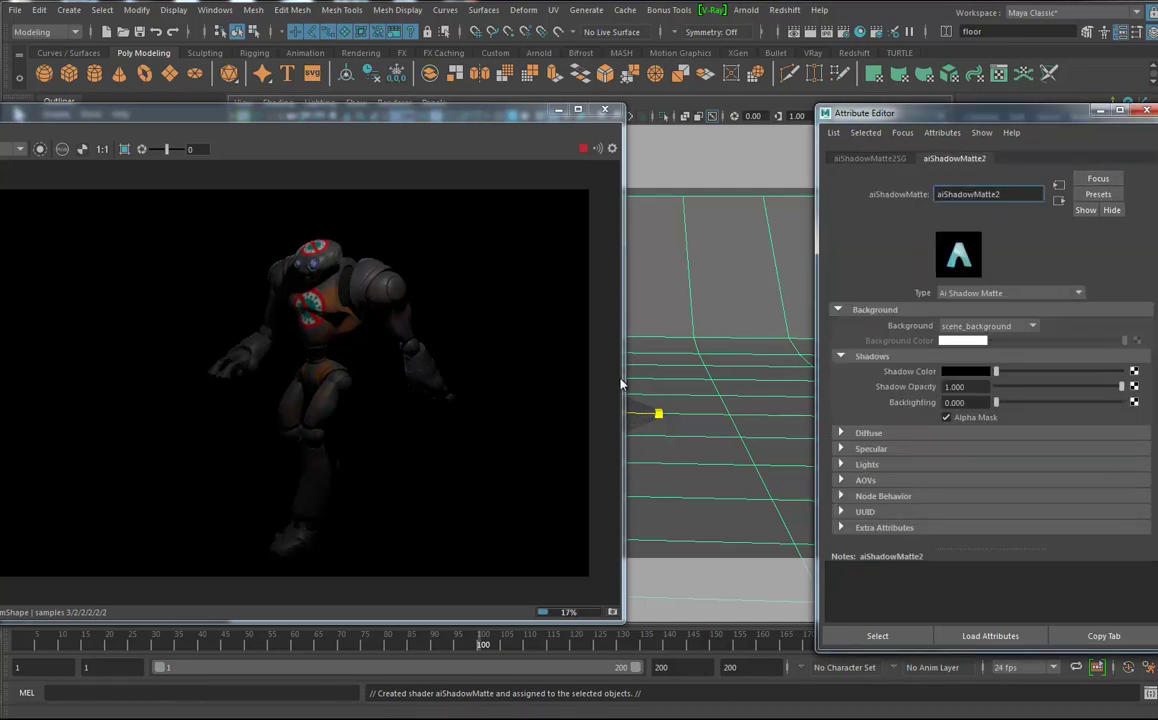
{"action": "left_click", "coordinate": [988, 326]}
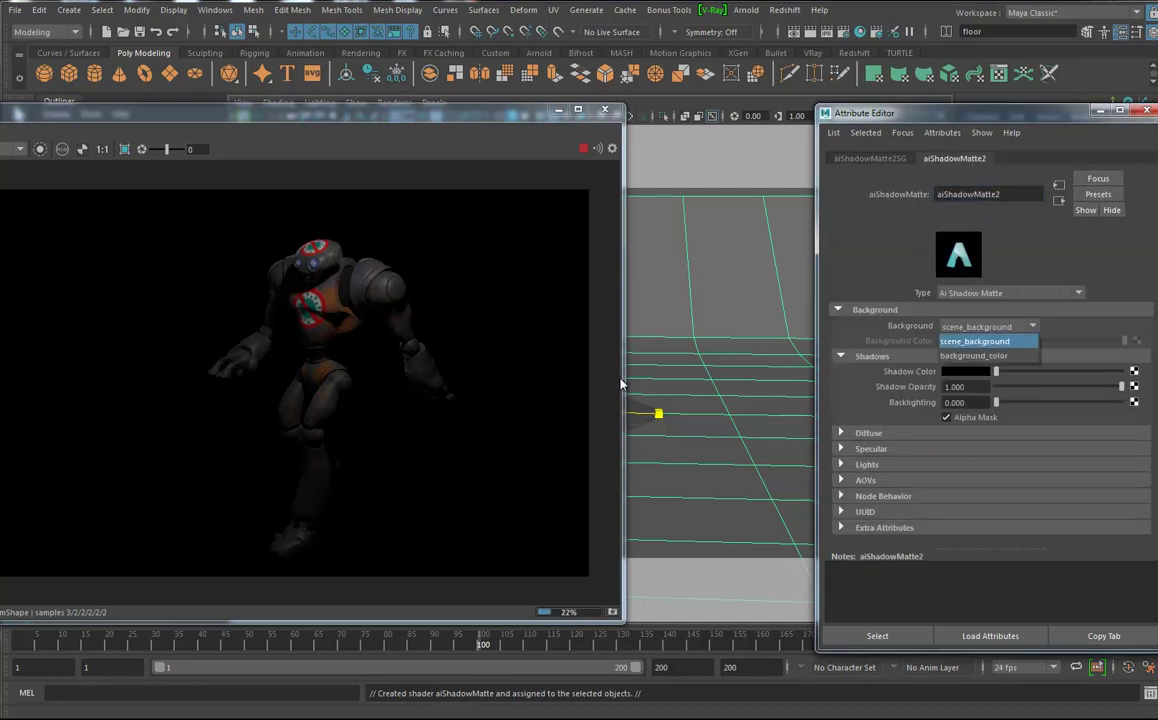
{"action": "left_click", "coordinate": [973, 355]}
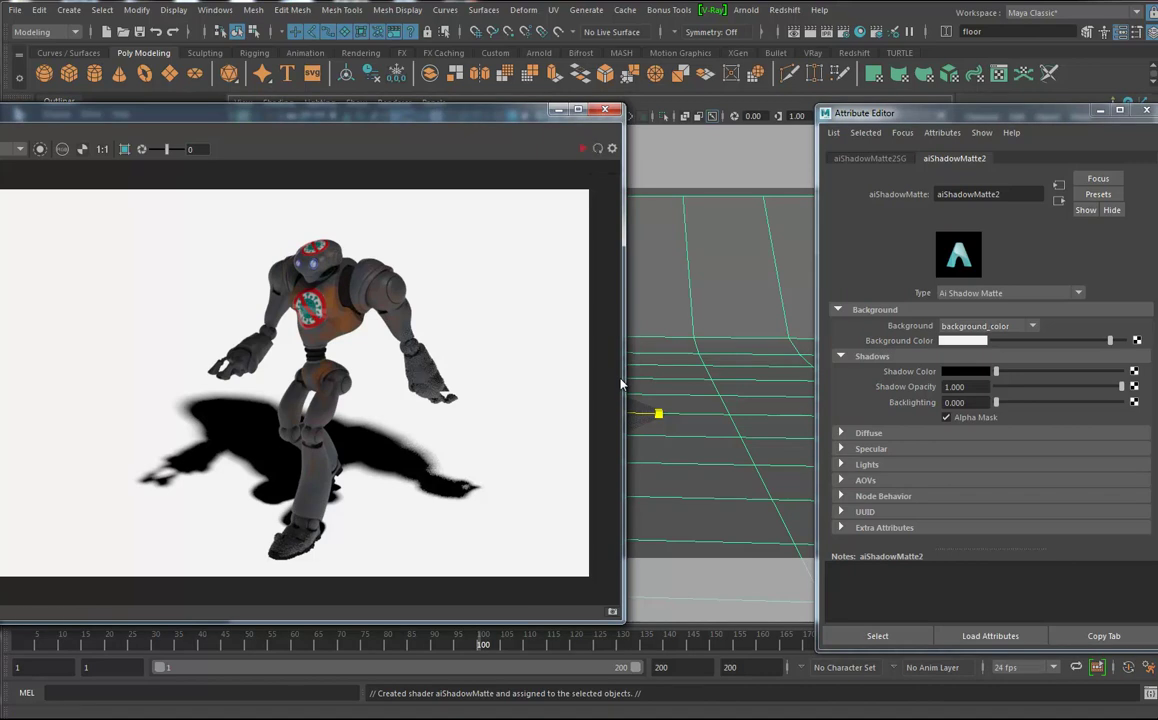
Open Arnold's Light Manager, select the key light's shape, and restart the live render
{"action": "left_click", "coordinate": [746, 10]}
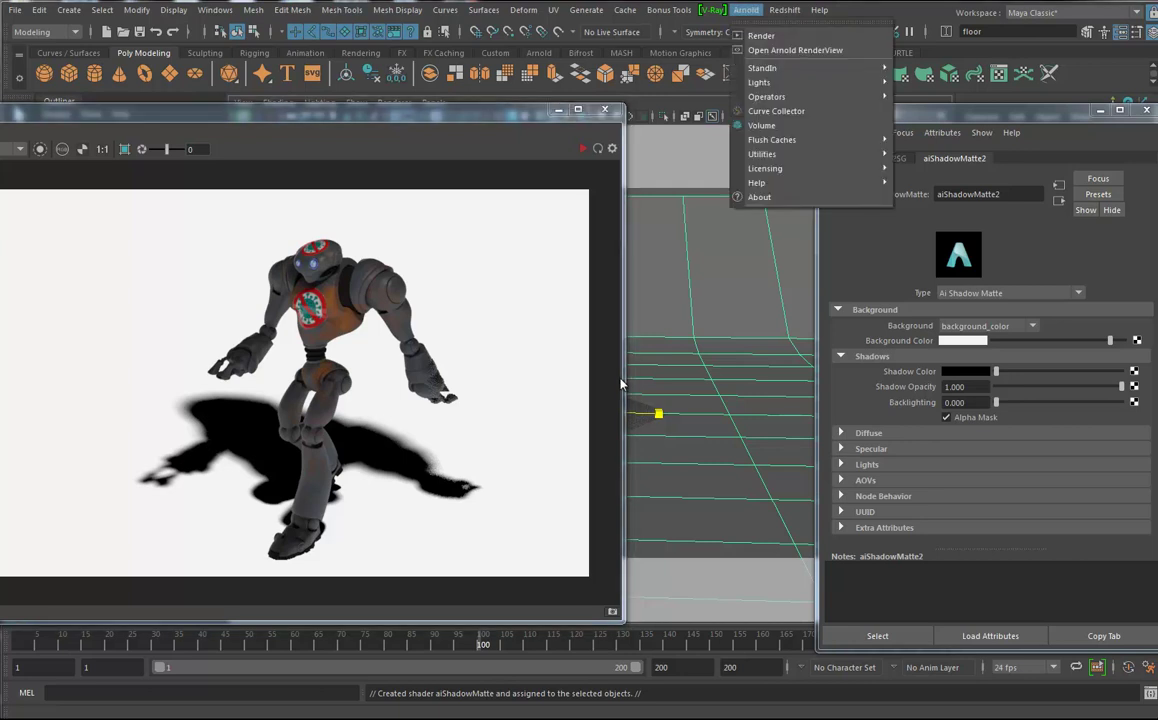
{"action": "mouse_move", "coordinate": [762, 154]}
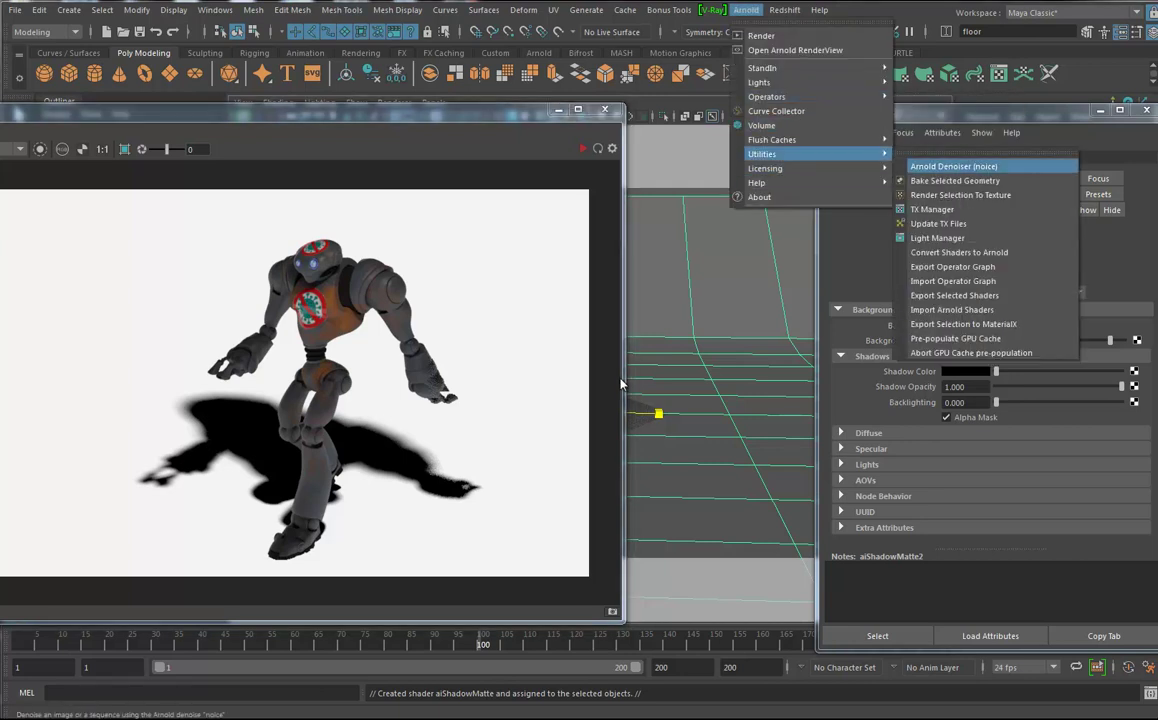
{"action": "left_click", "coordinate": [938, 238]}
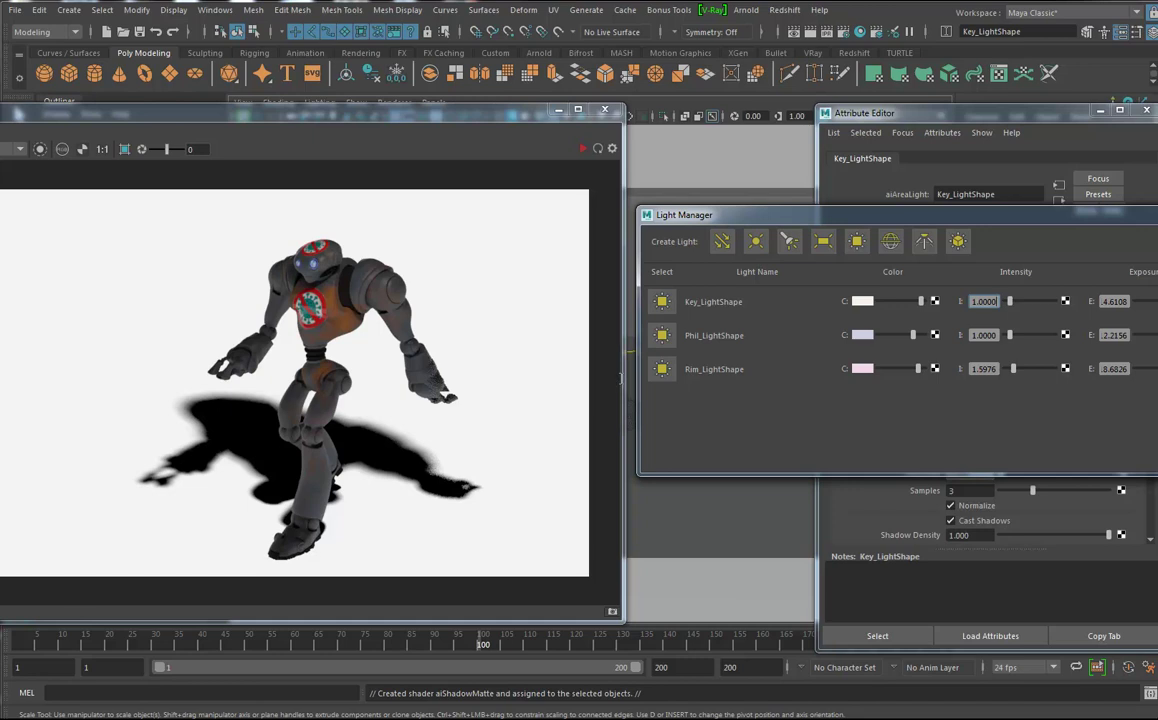
{"action": "left_click", "coordinate": [583, 148]}
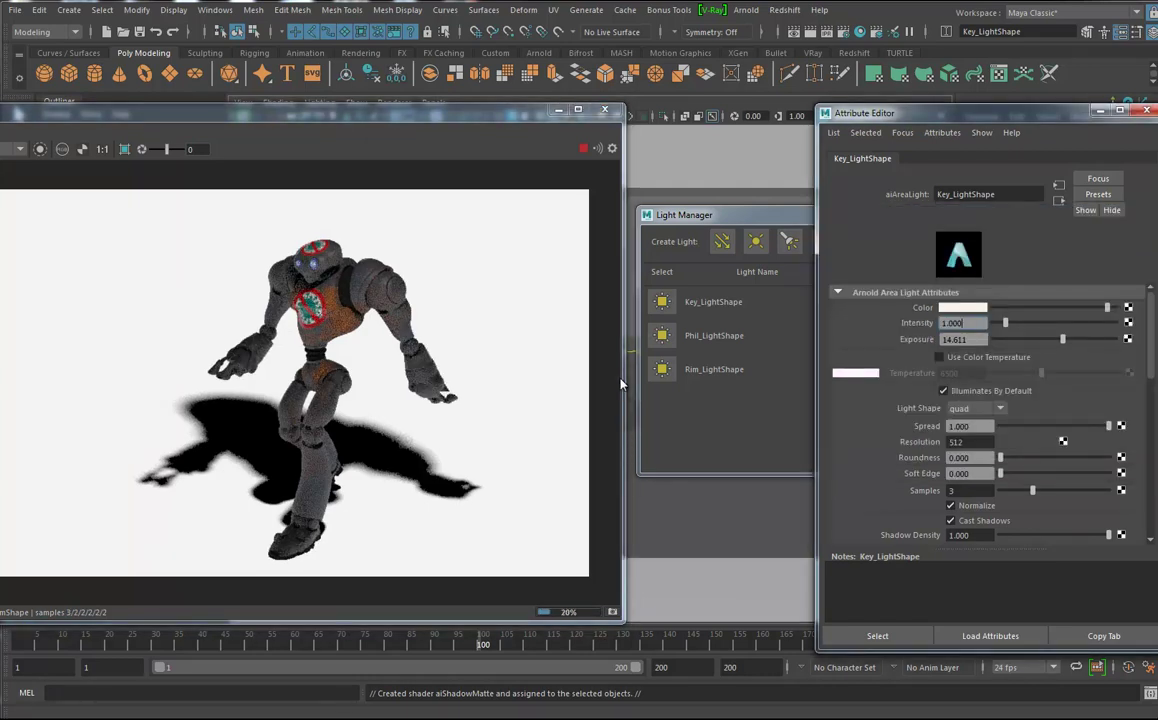
Set the key light's exposure to about 18.976, and close its attributes and the Light Manager
{"action": "key", "text": "ctrl+z"}
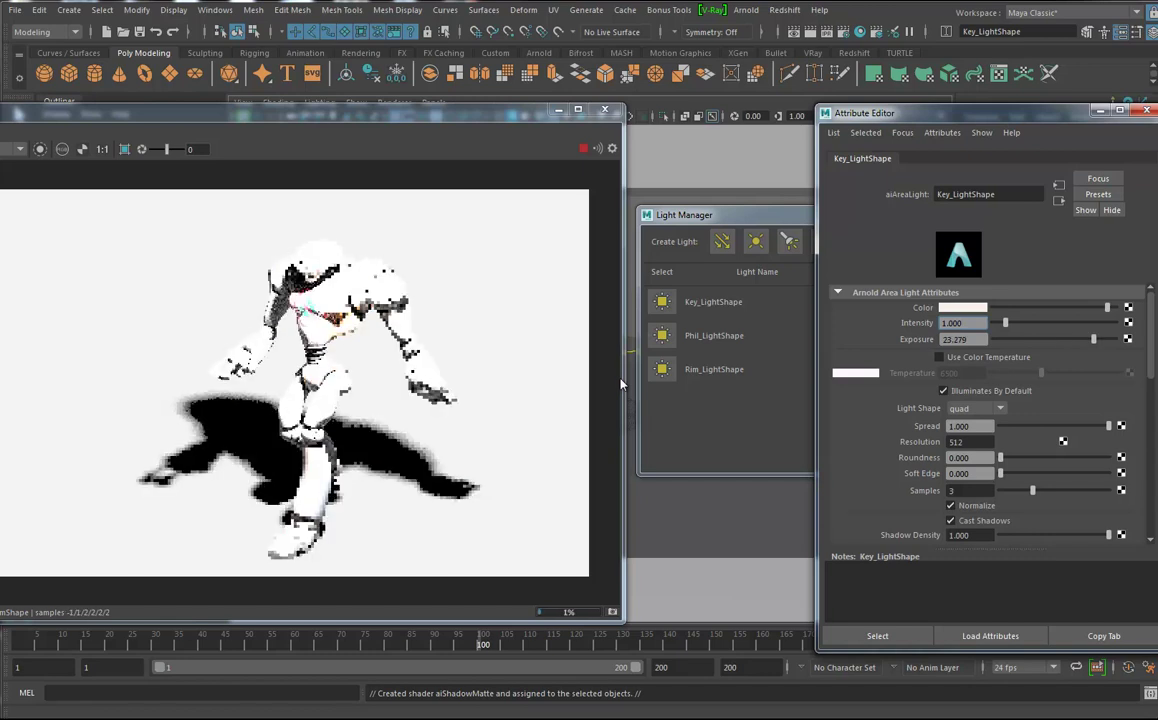
{"action": "key", "text": "ctrl+z"}
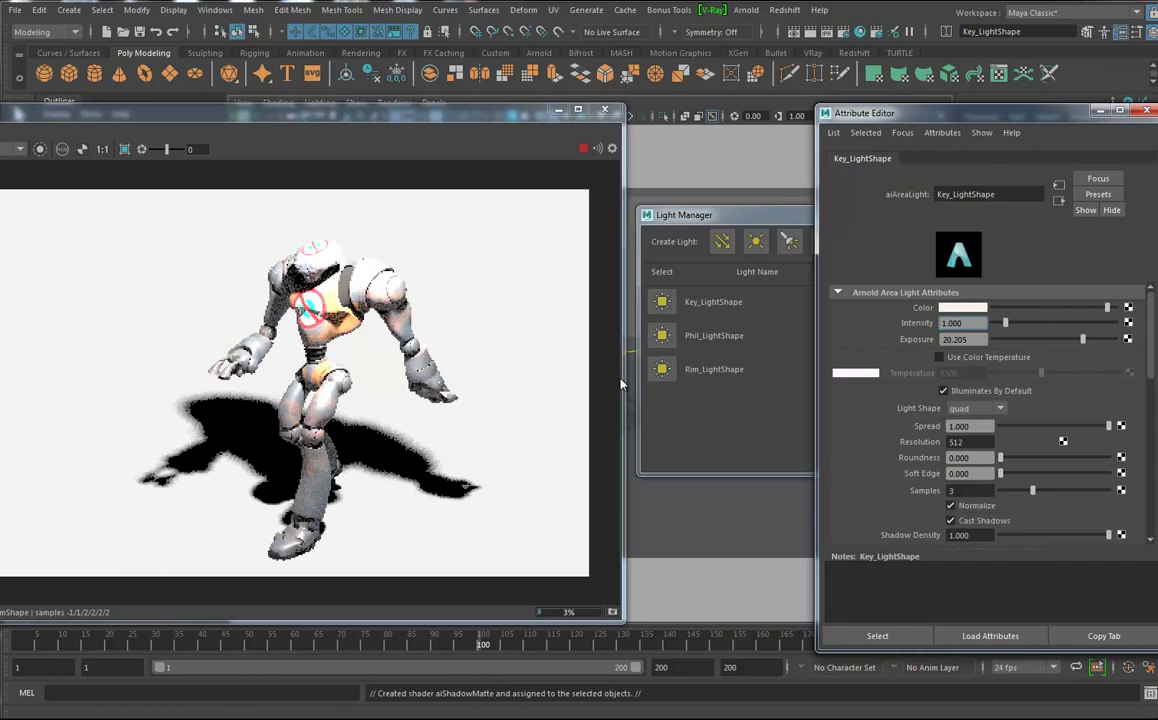
{"action": "key", "text": "ctrl+z"}
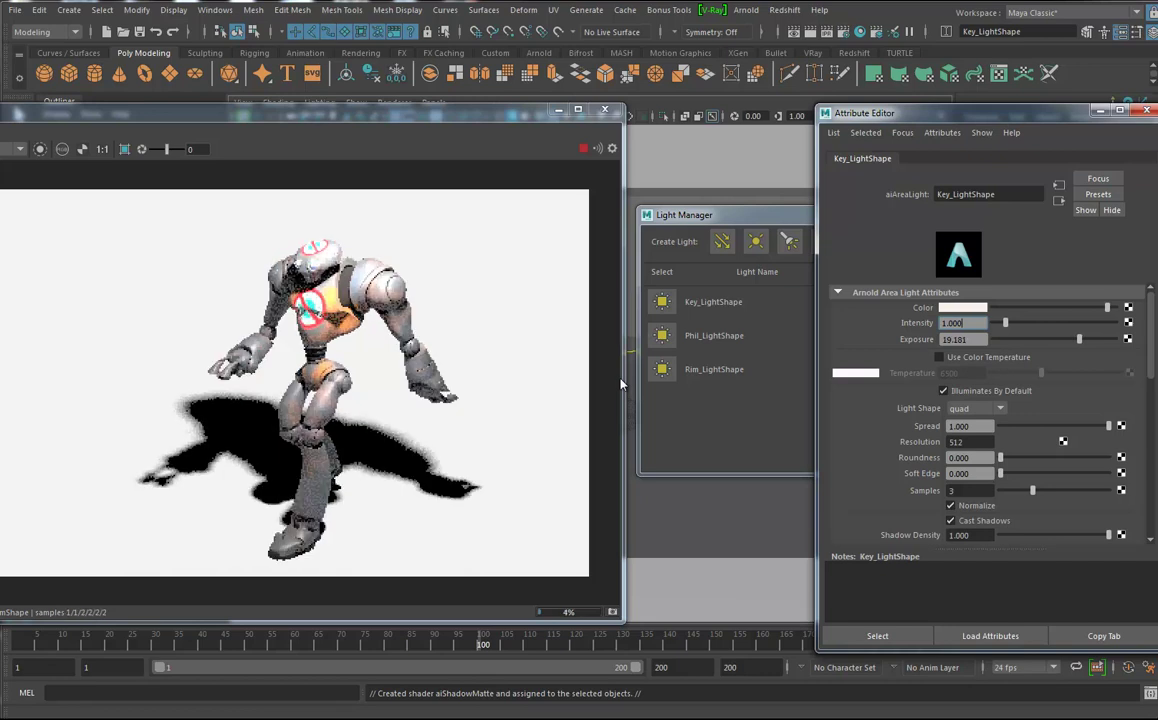
{"action": "key", "text": "ctrl+z"}
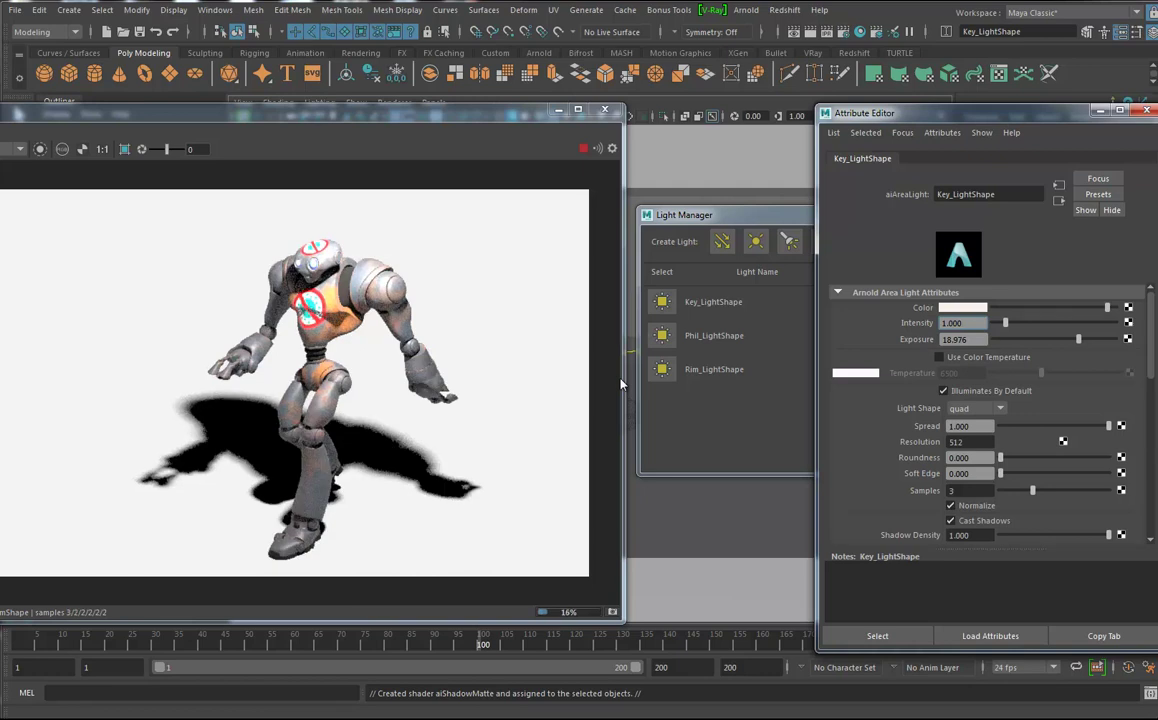
{"action": "key", "text": "ctrl+a"}
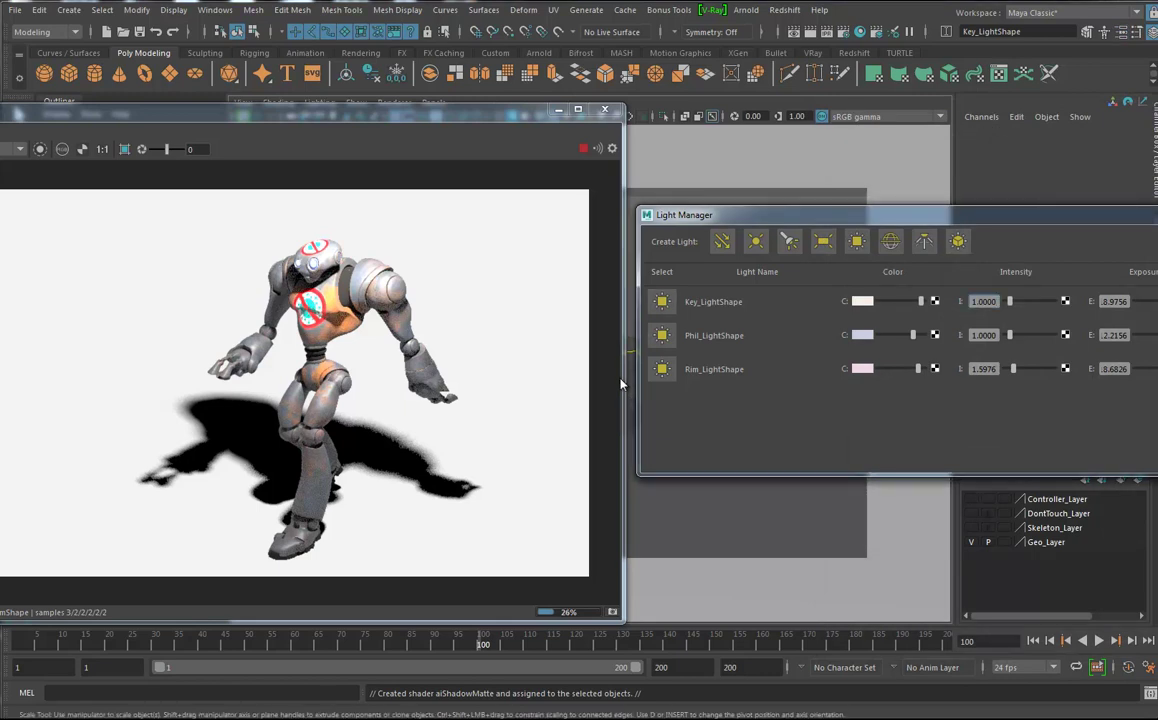
{"action": "key", "text": "alt+F4"}
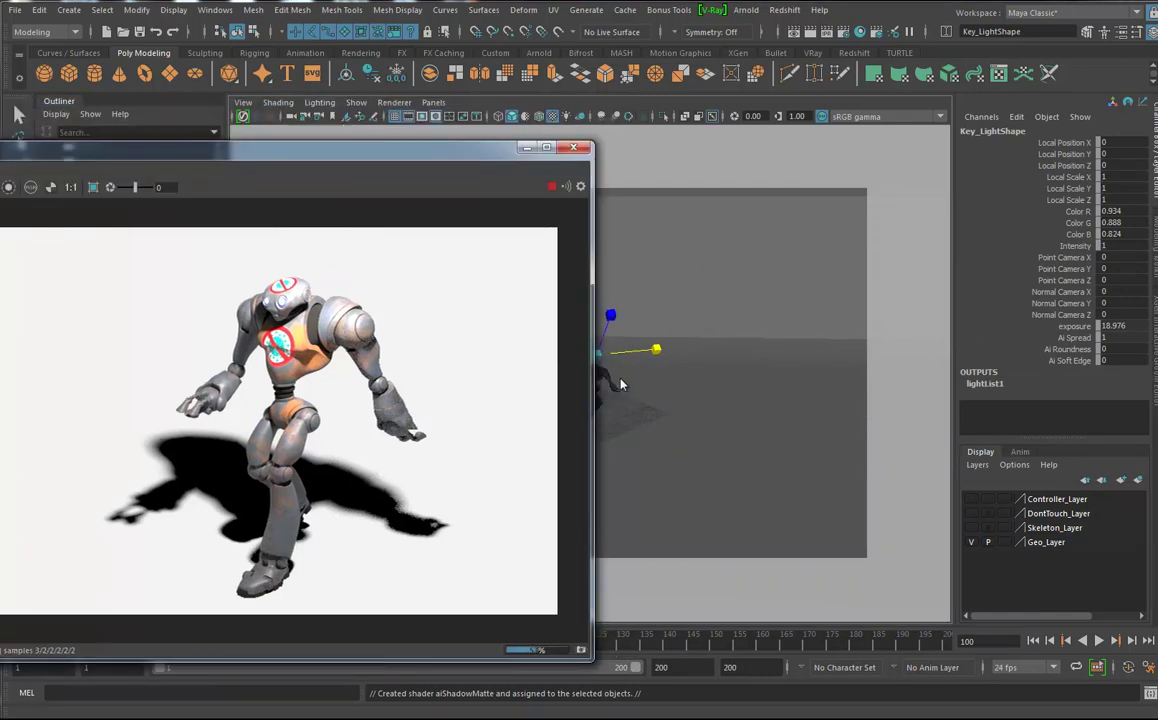
Look through the key light in the viewport and reposition it much farther back from the robot
{"action": "left_click", "coordinate": [433, 102]}
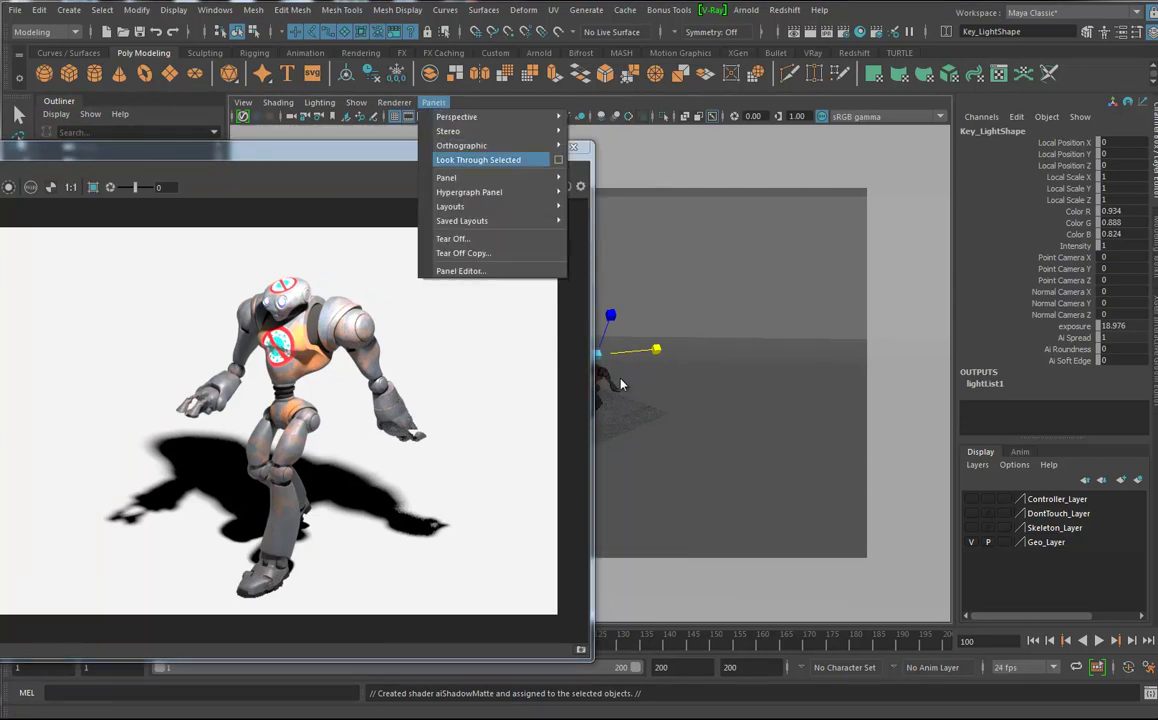
{"action": "left_click", "coordinate": [478, 160]}
{"action": "scroll", "coordinate": [620, 382], "scroll_direction": "down", "scroll_amount": 5}
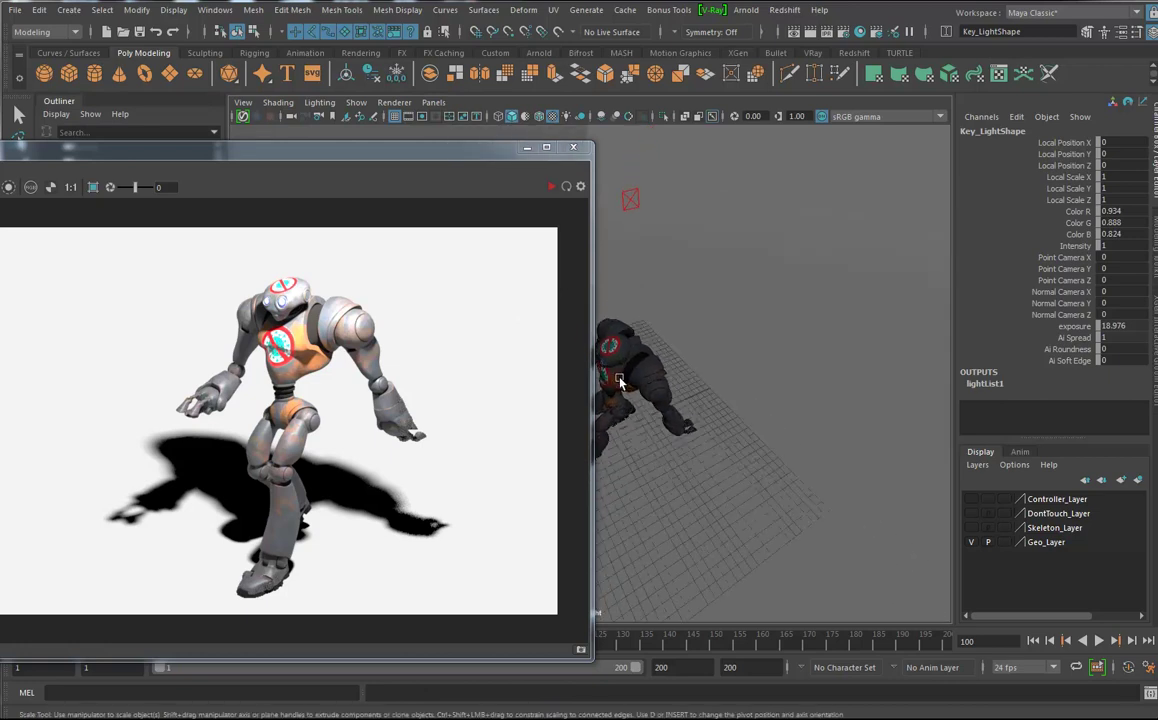
{"action": "scroll", "coordinate": [620, 382], "scroll_direction": "down", "scroll_amount": 5}
{"action": "scroll", "coordinate": [620, 382], "scroll_direction": "down", "scroll_amount": 3}
{"action": "scroll", "coordinate": [621, 383], "scroll_direction": "up", "scroll_amount": 1}
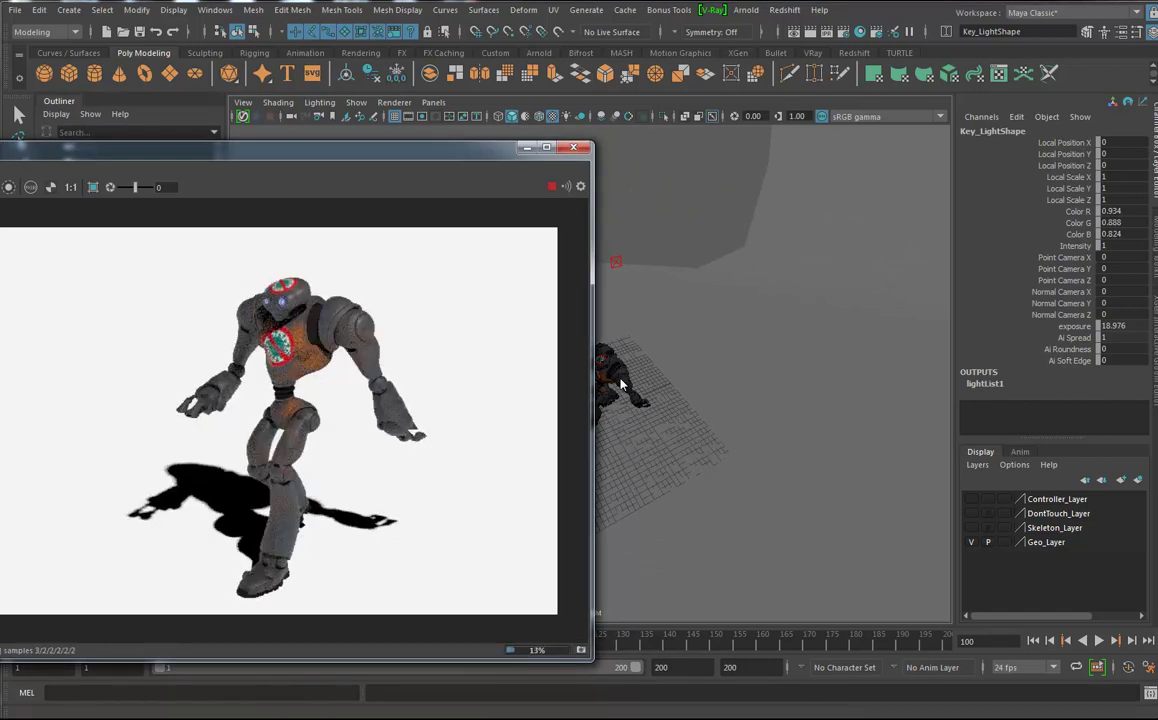
{"action": "key", "text": "r"}
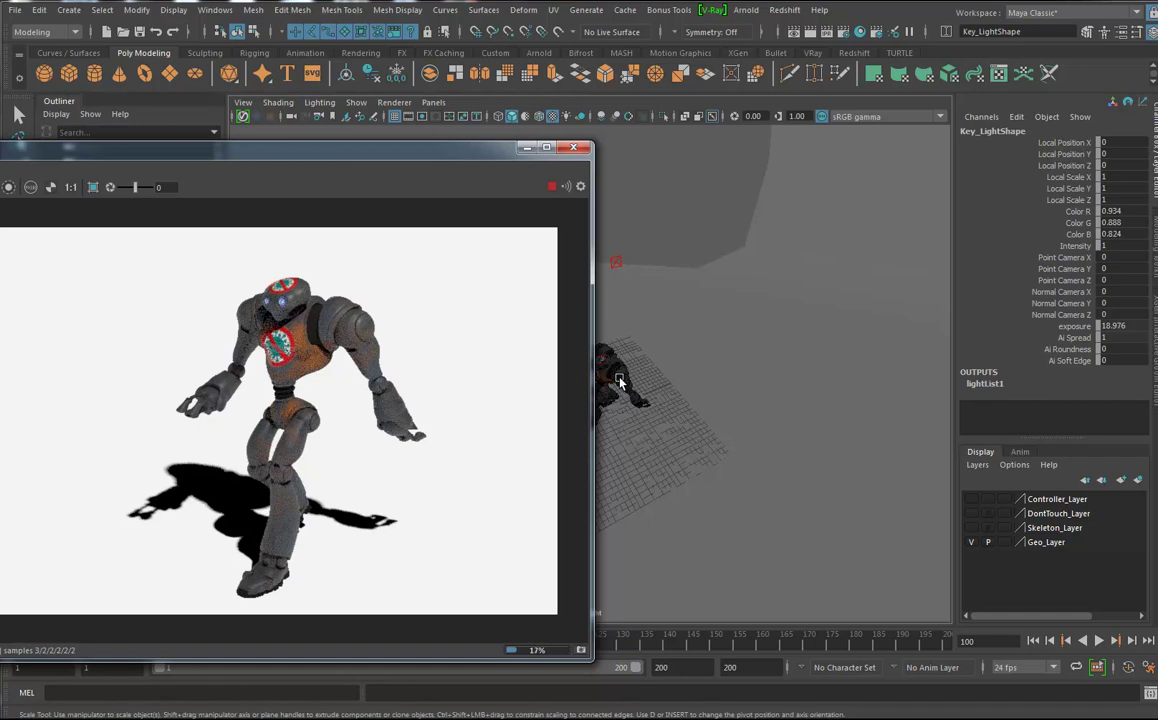
{"action": "key", "text": "ctrl+z"}
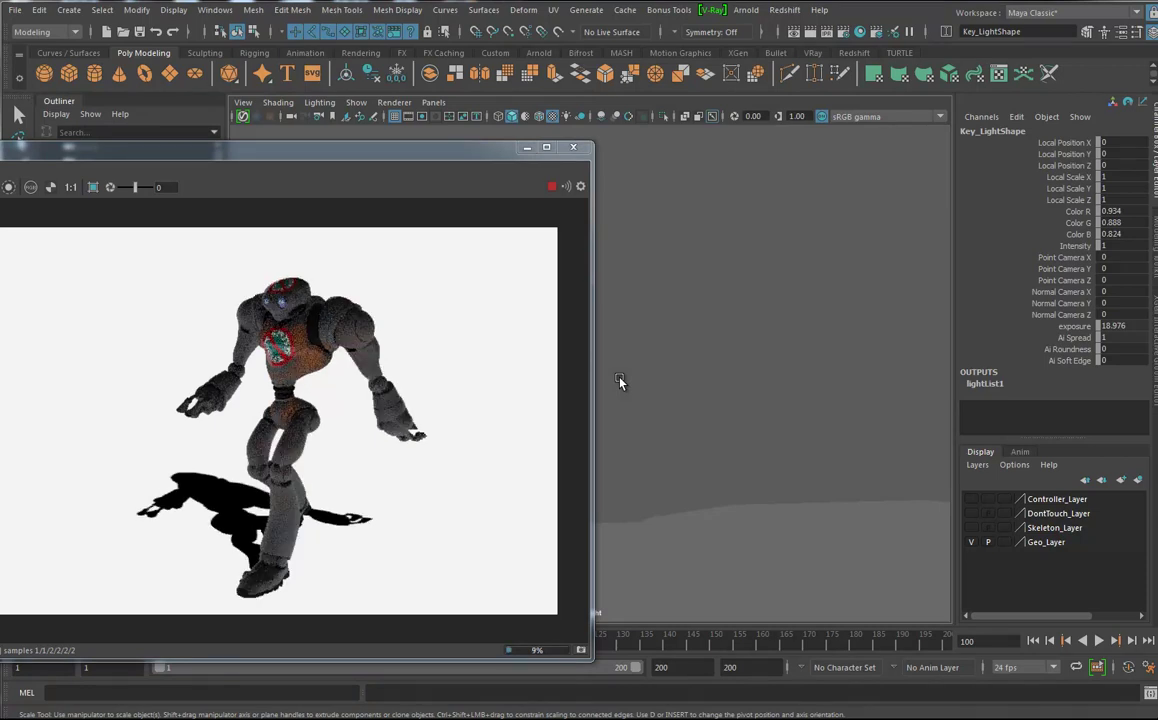
{"action": "scroll", "coordinate": [619, 381], "scroll_direction": "up", "scroll_amount": 1}
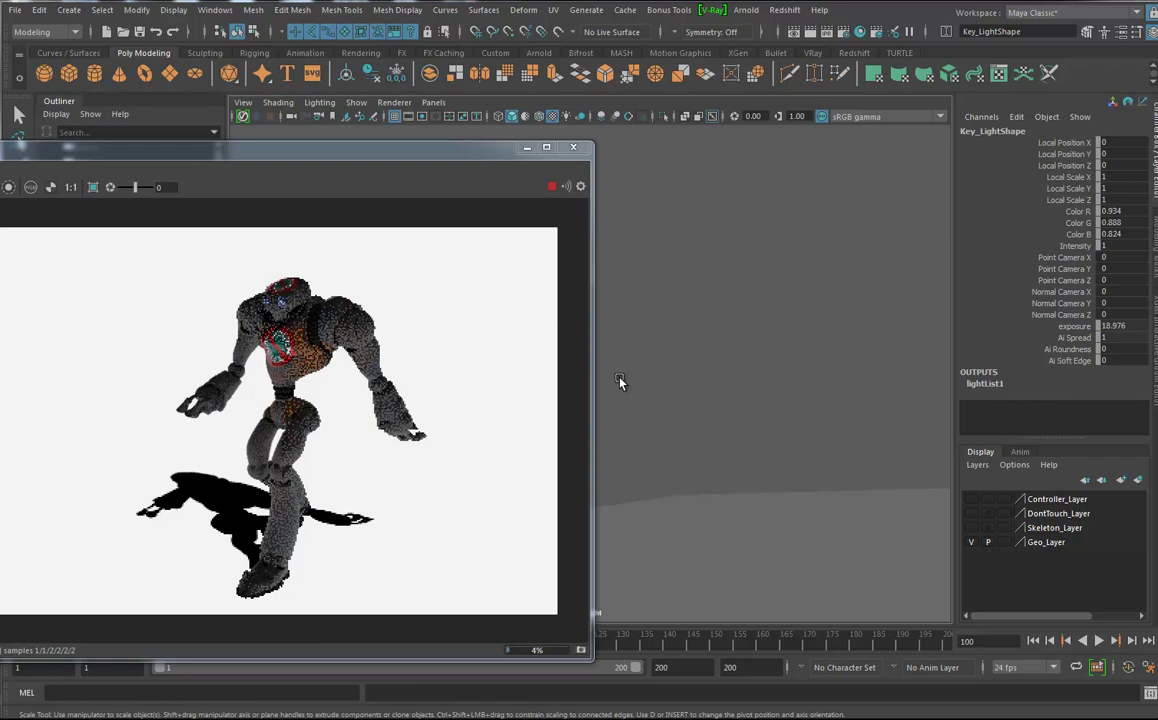
Raise the key light's exposure to about 21.844 to suit its greater distance from the robot
{"action": "key", "text": "ctrl+a"}
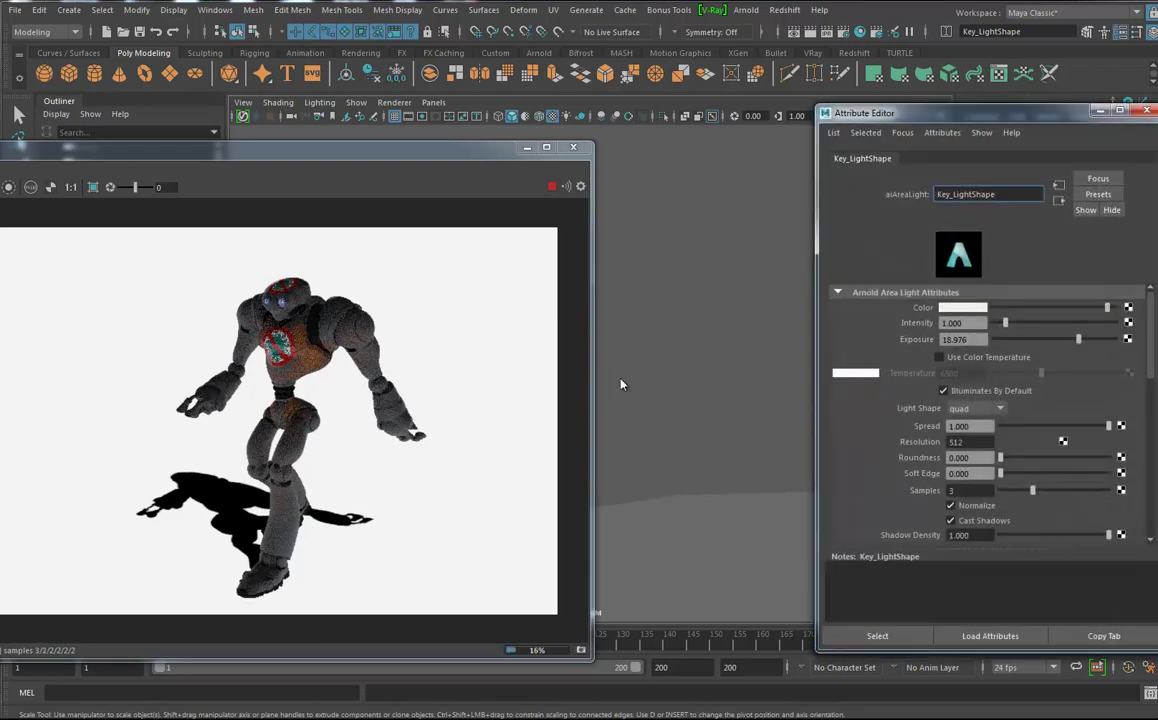
{"action": "key", "text": "ctrl+z"}
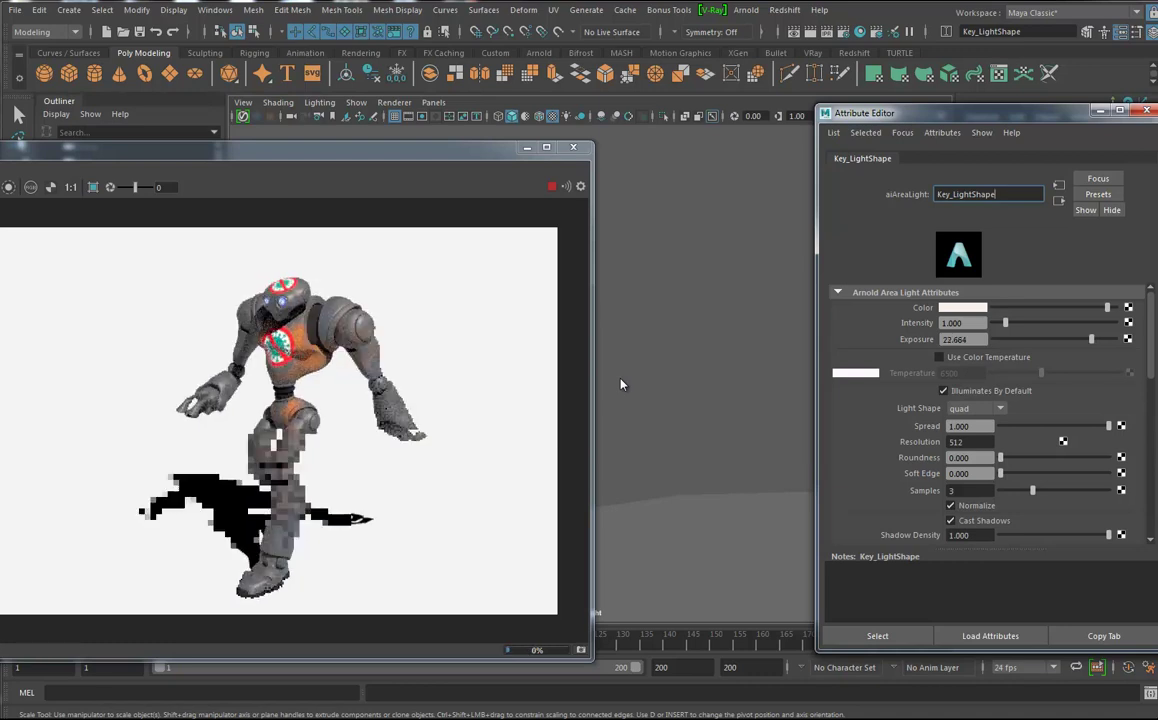
{"action": "key", "text": "ctrl+z"}
{"action": "key", "text": "ctrl+z"}
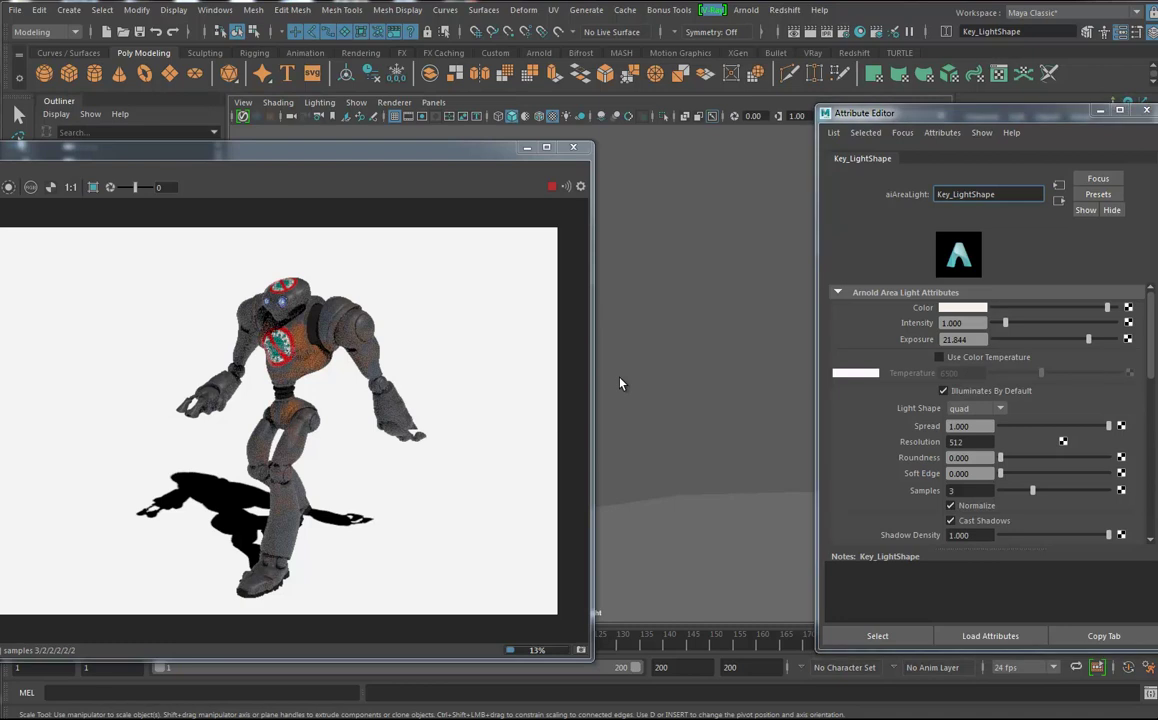
{"action": "left_click", "coordinate": [745, 9]}
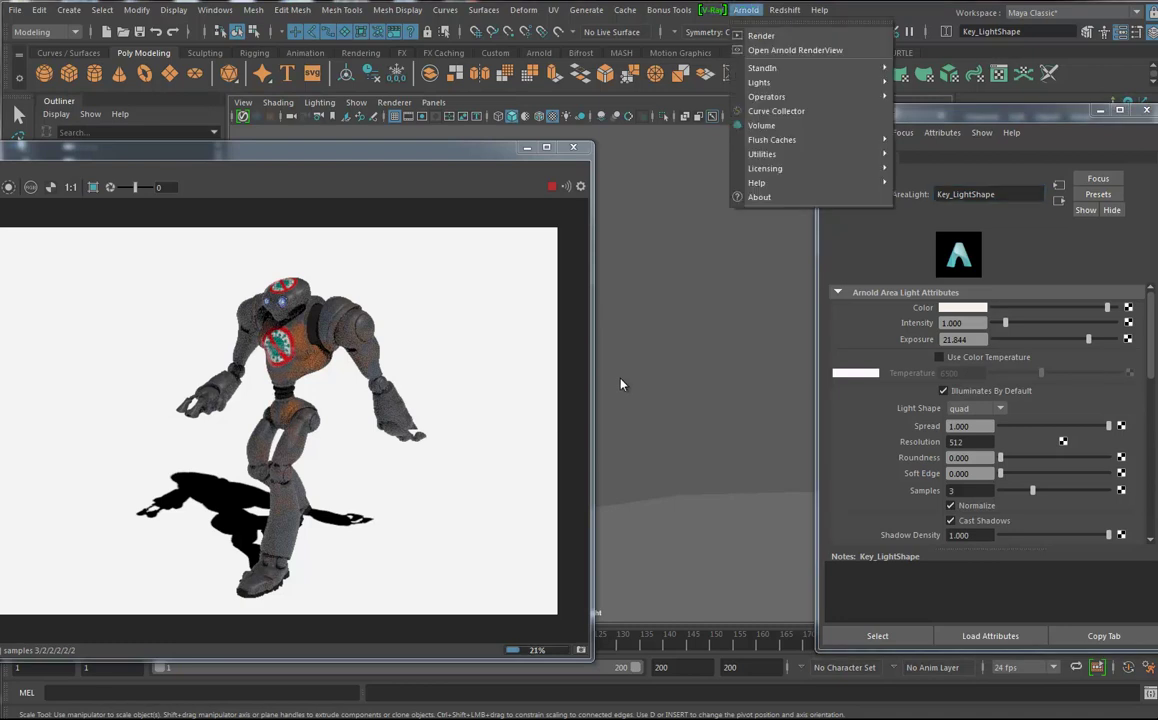
{"action": "left_click", "coordinate": [620, 384]}
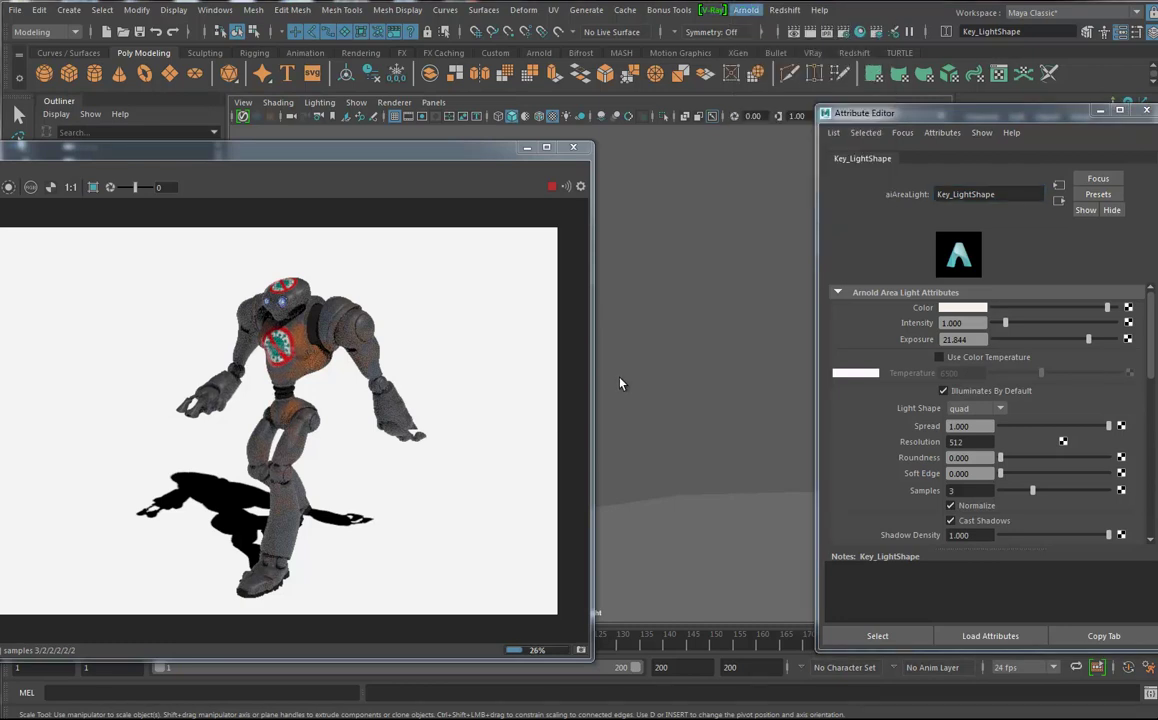